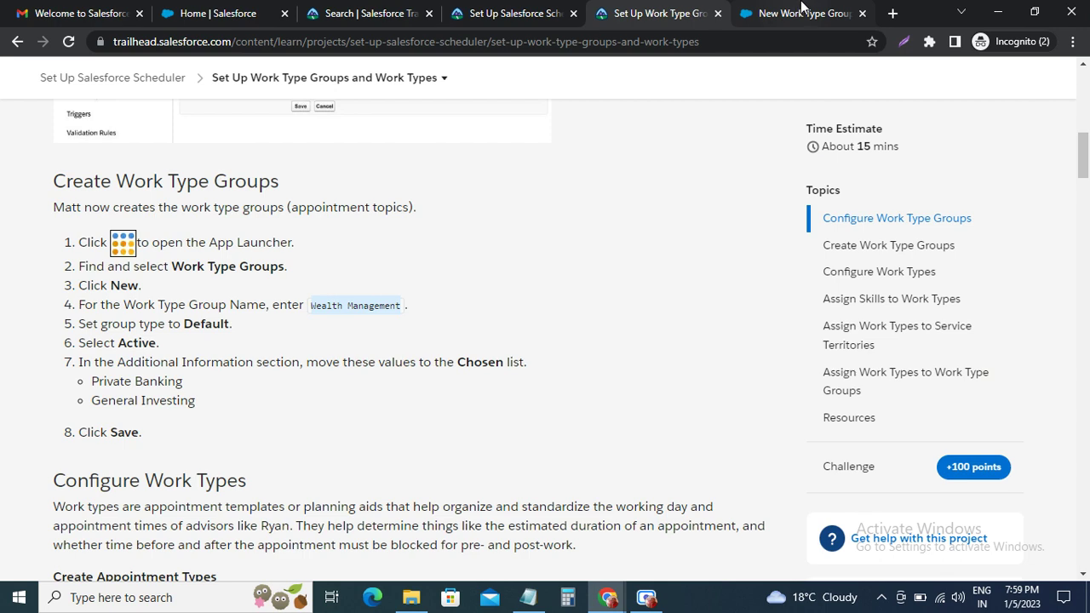
Name the new work type group Wealth Management, keep its group type as Default, and mark it Active.
click(799, 10)
text(Wealth Management)
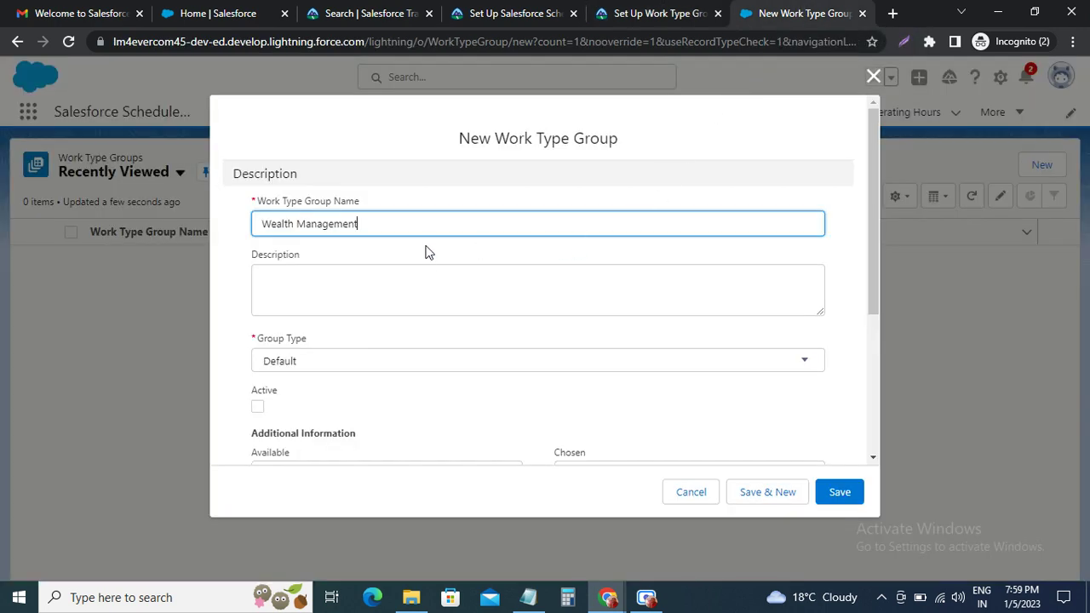
click(317, 364)
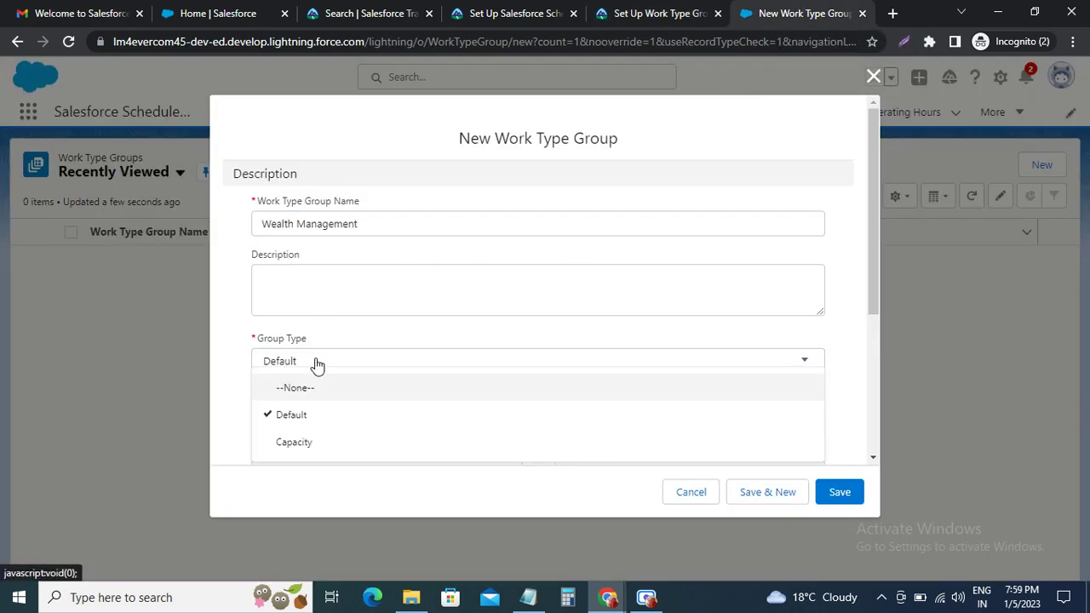
click(311, 366)
scroll(264, 401, down, 1)
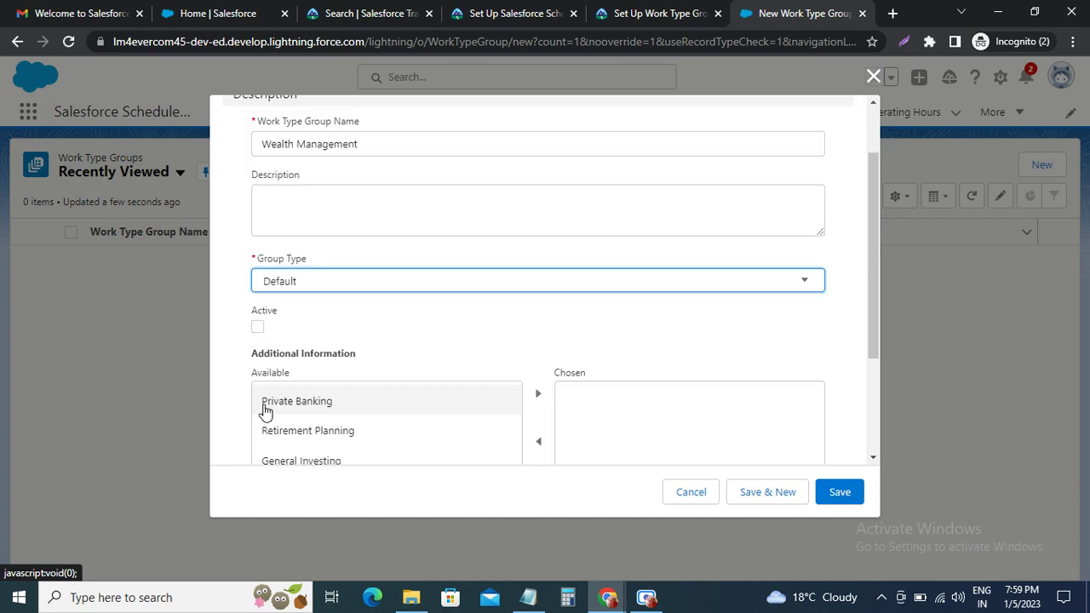
click(258, 327)
Move Private Banking and General Investing to the chosen values of the group's Additional Information.
scroll(341, 327, down, 2)
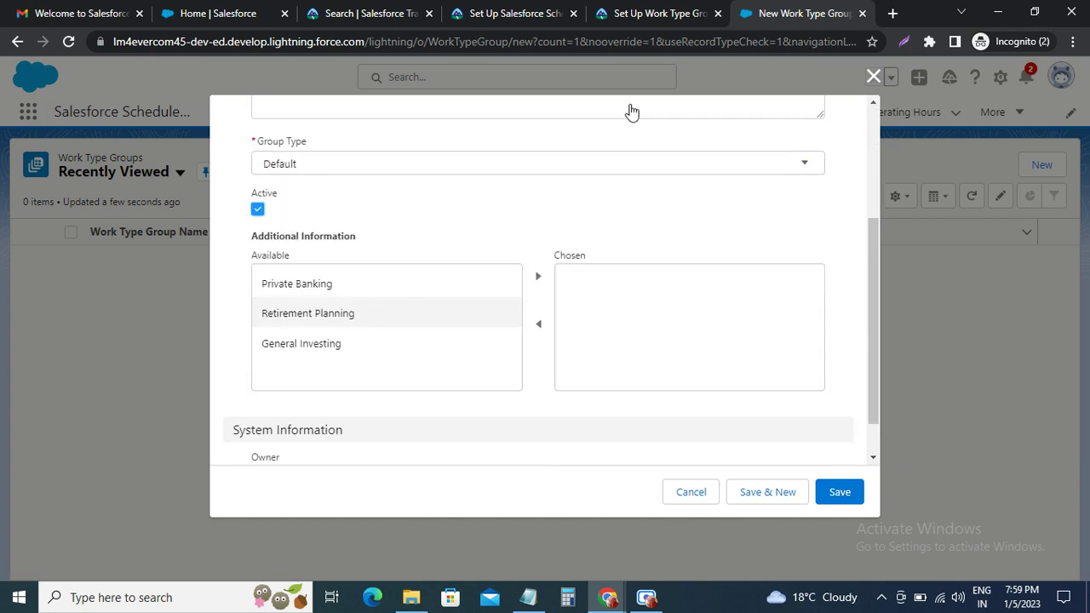
scroll(627, 110, down, 1)
click(645, 13)
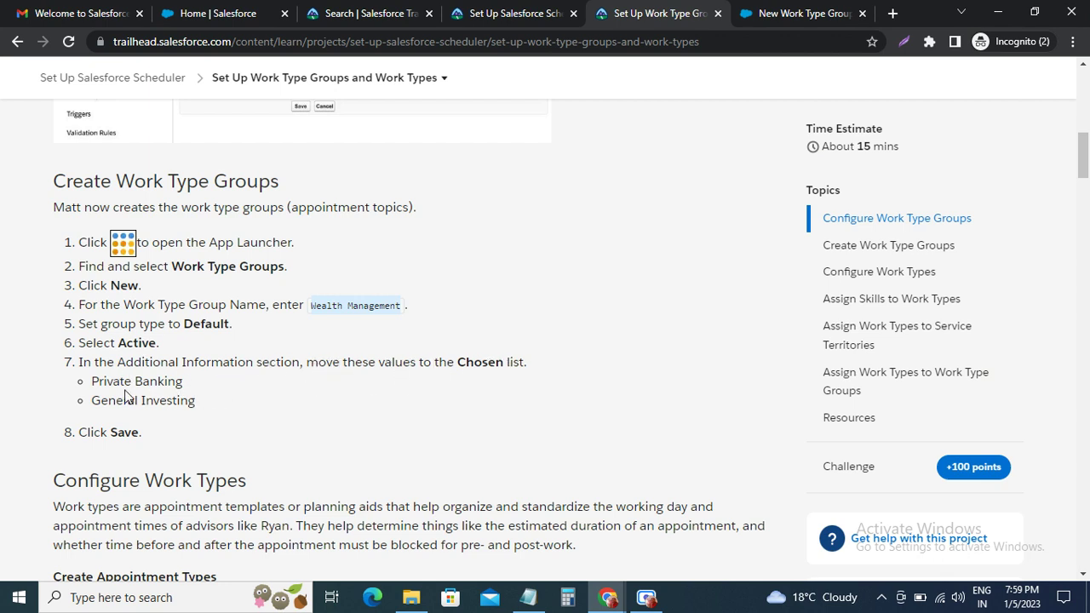
click(800, 12)
click(344, 244)
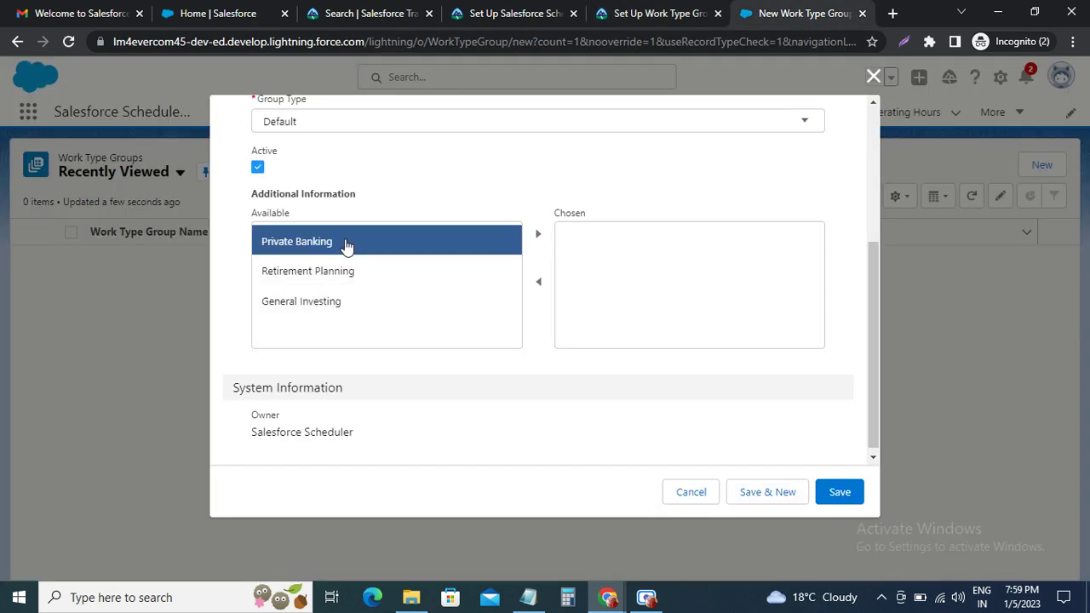
click(539, 242)
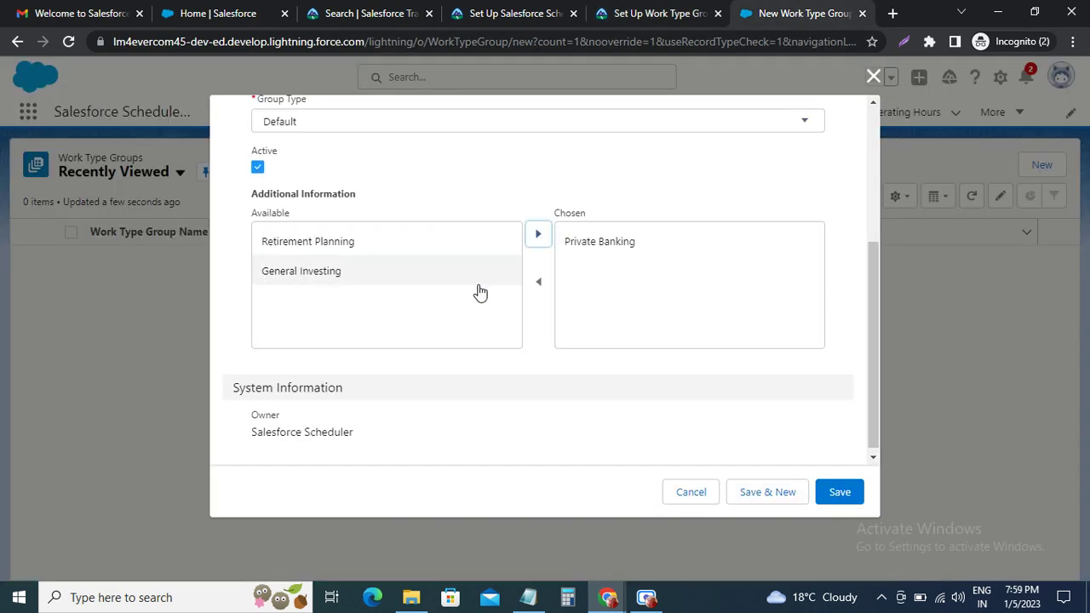
click(324, 273)
click(537, 239)
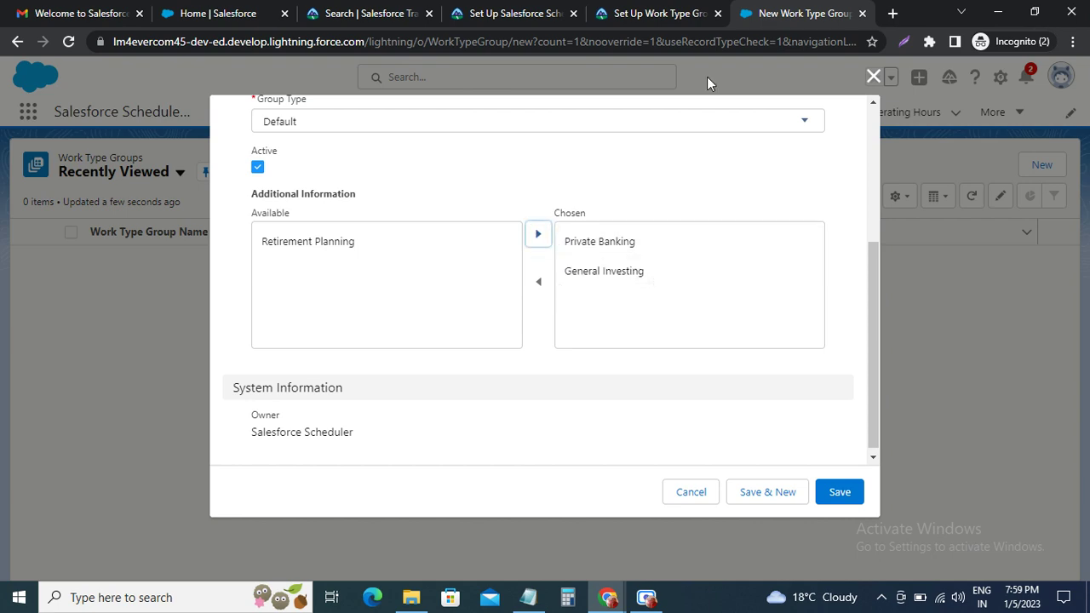
Check the remaining Trailhead instructions for work type groups and save the Wealth Management group.
click(639, 15)
scroll(673, 160, down, 2)
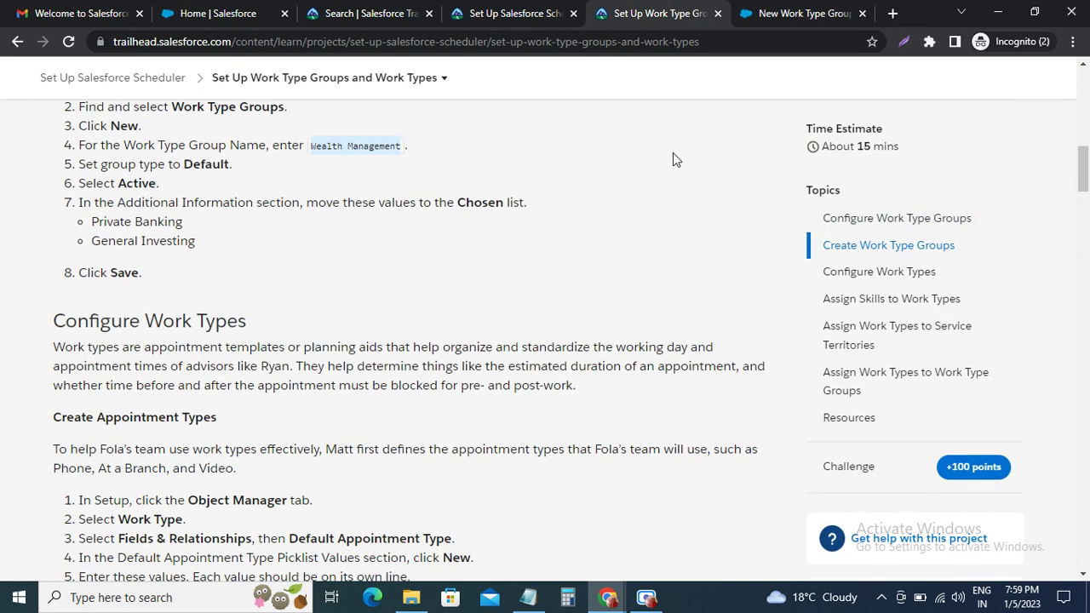
click(784, 17)
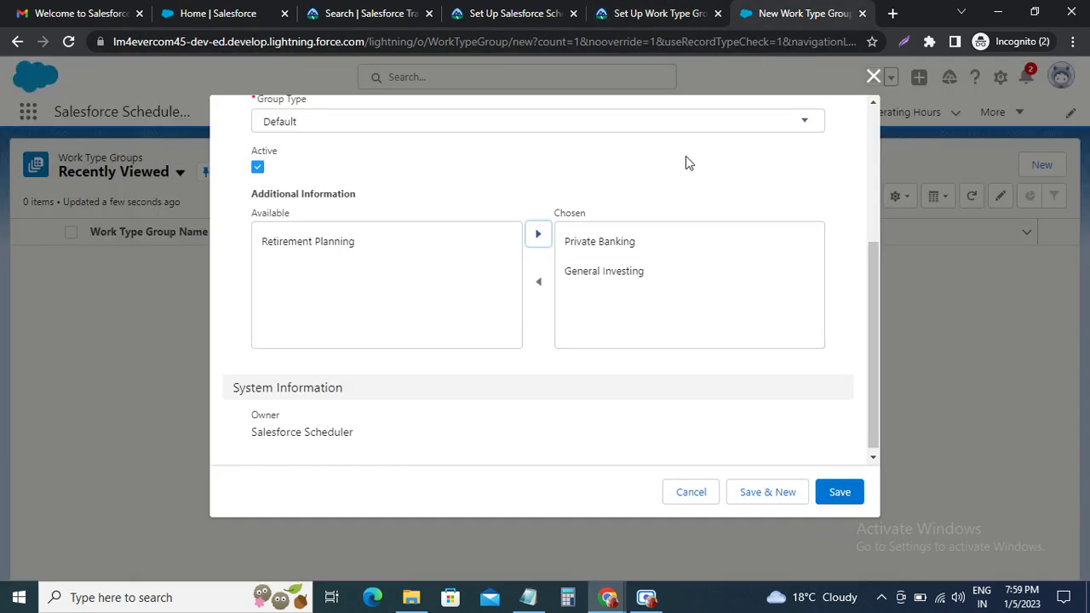
click(840, 494)
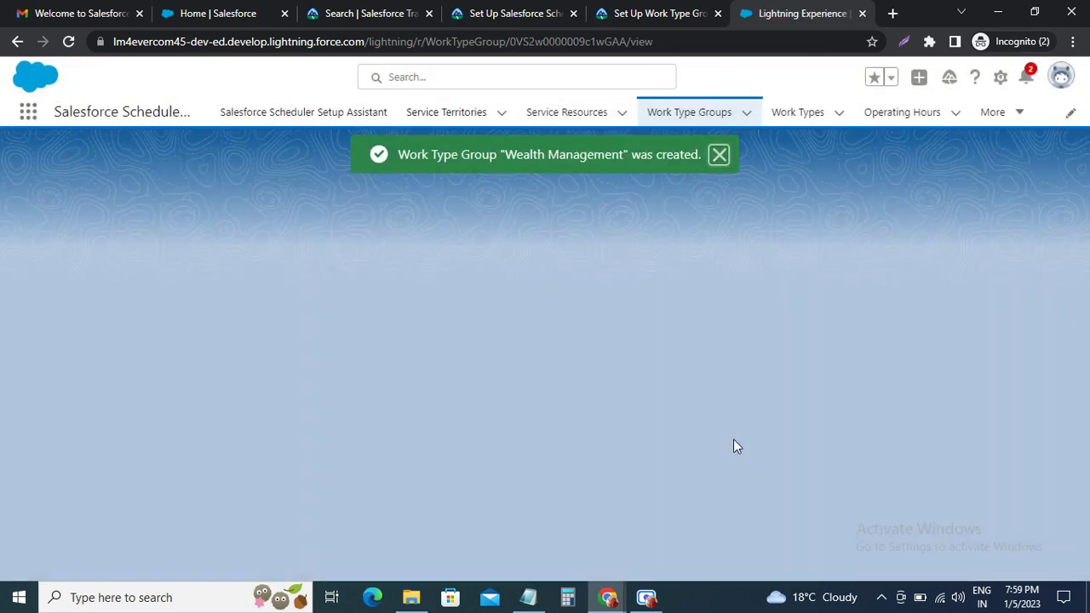
Read the Trailhead instructions on configuring work types and creating appointment types.
click(661, 17)
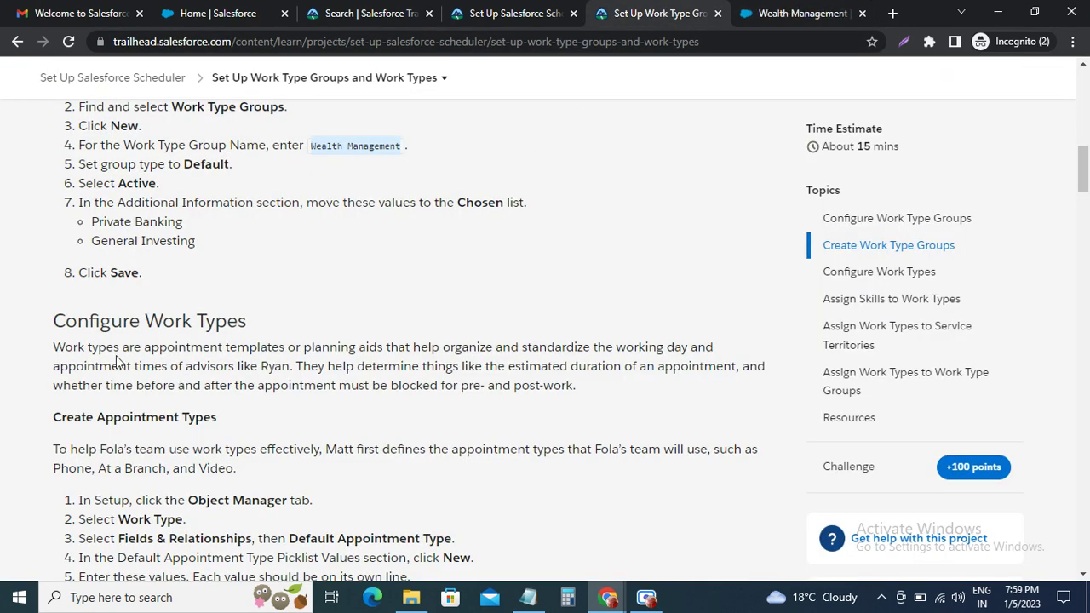
drag(56, 324, 328, 309)
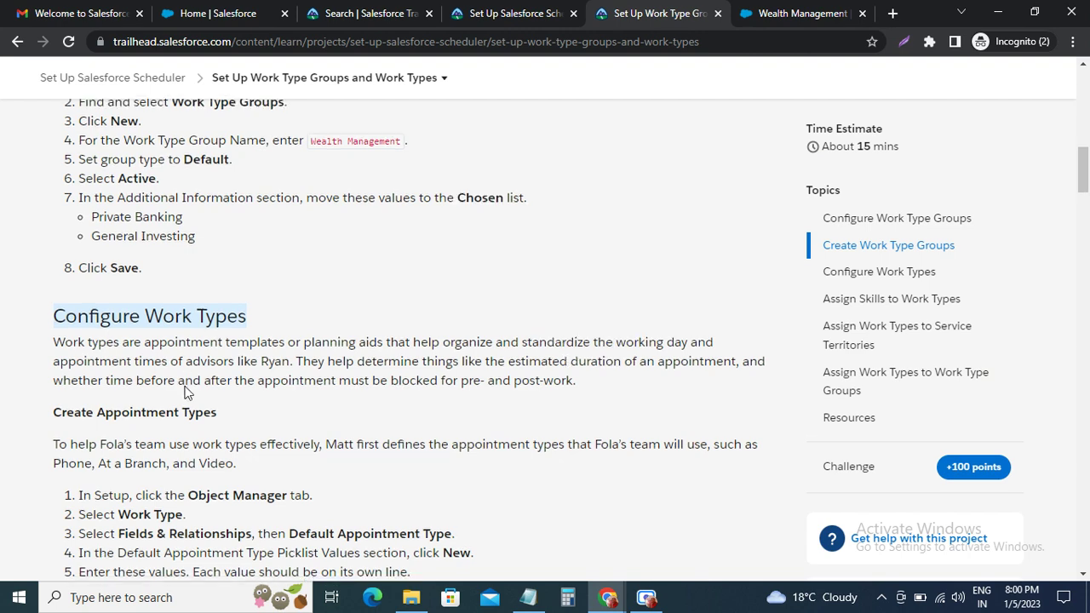
scroll(171, 366, down, 2)
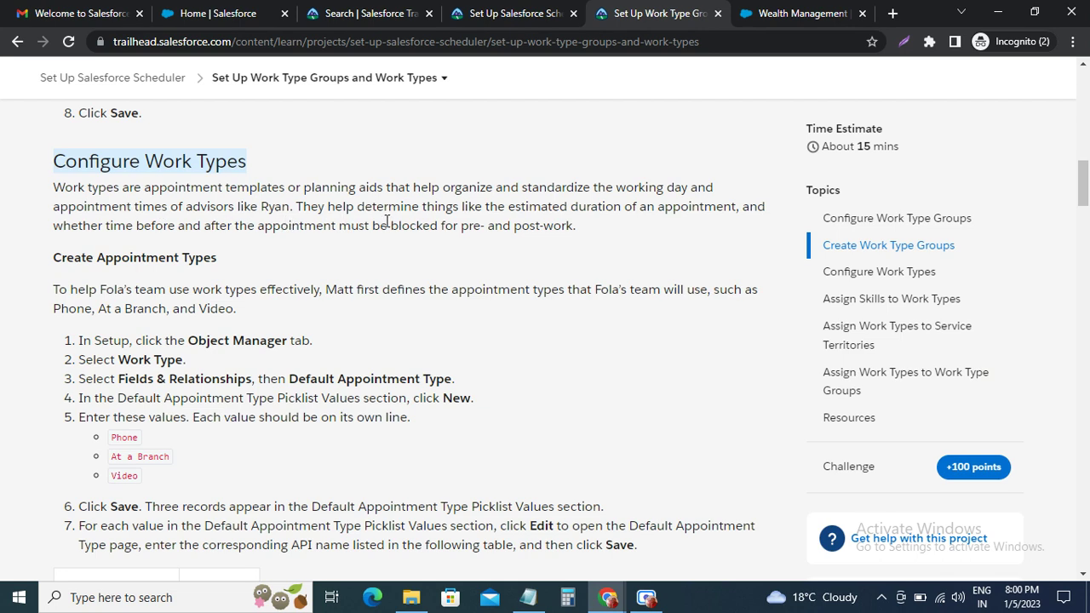
scroll(214, 250, down, 1)
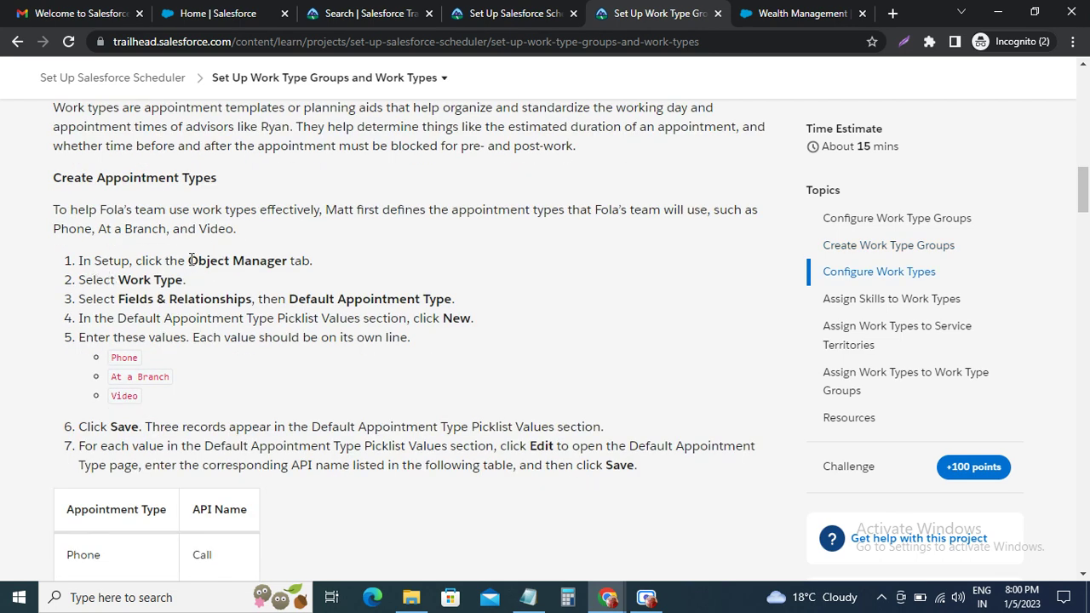
drag(189, 260, 283, 260)
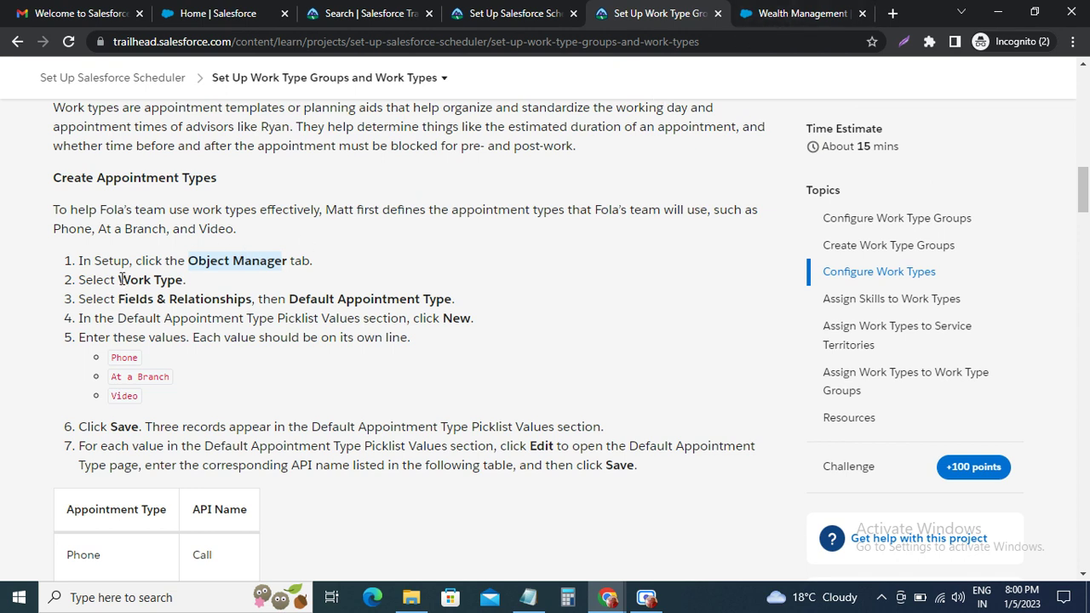
double_click(182, 280)
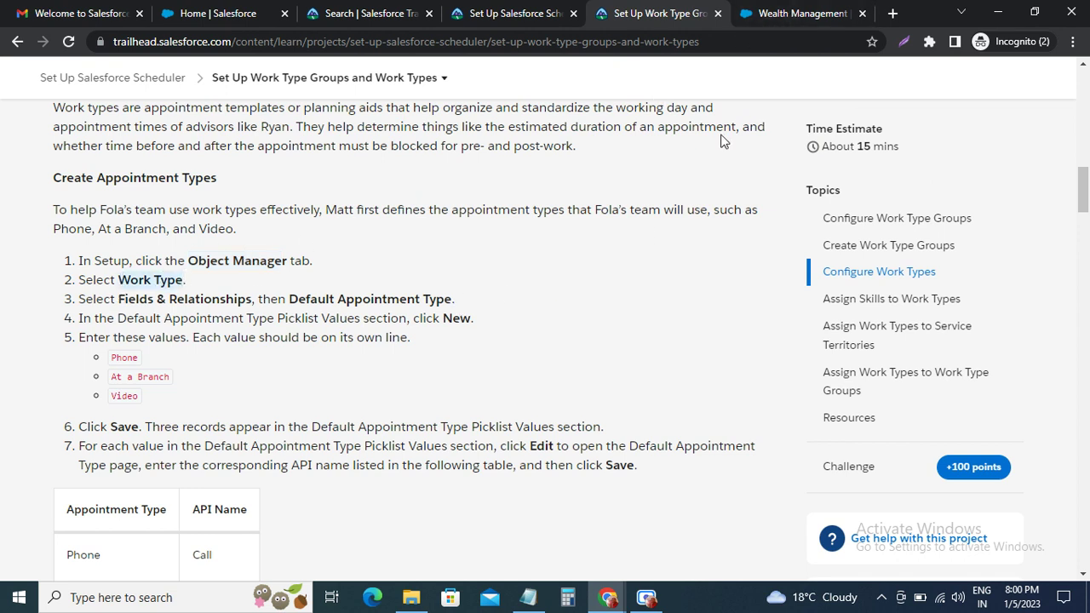
Open Salesforce Setup, find the Work Type object in Object Manager, and open its details.
click(789, 14)
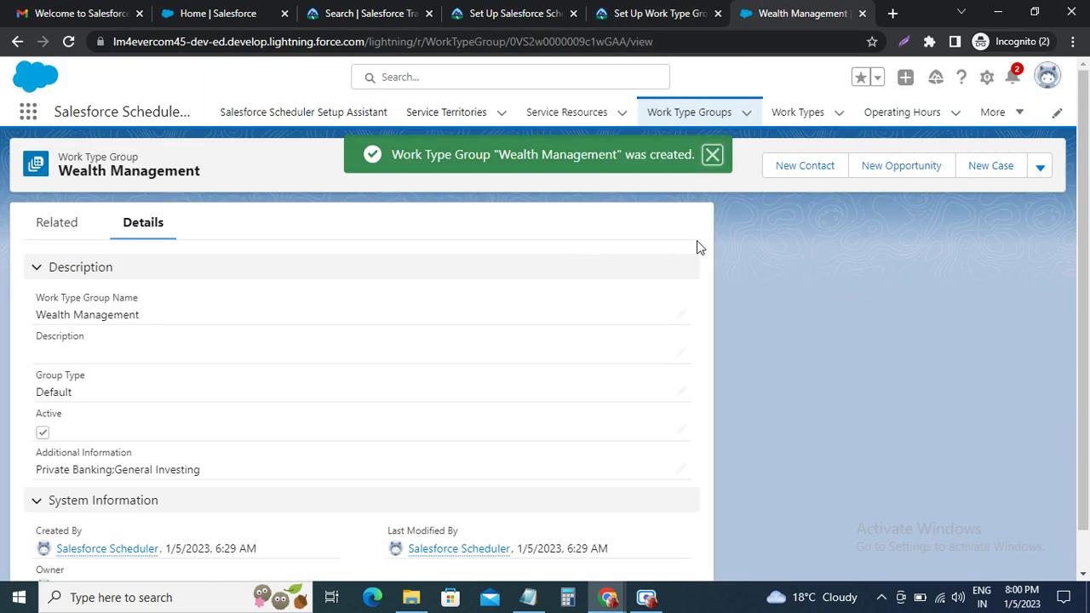
click(986, 78)
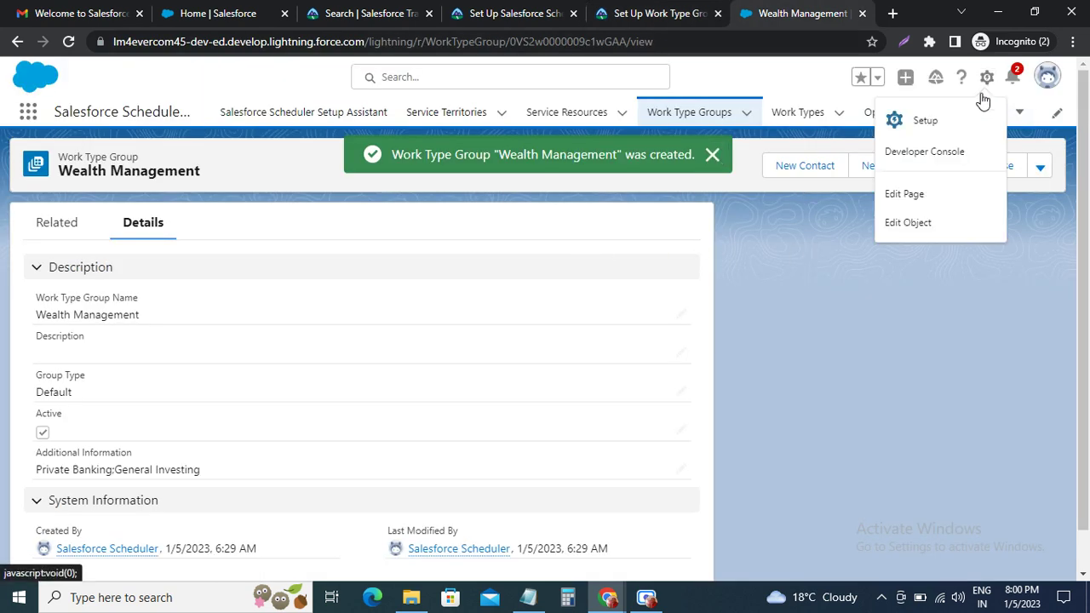
click(929, 122)
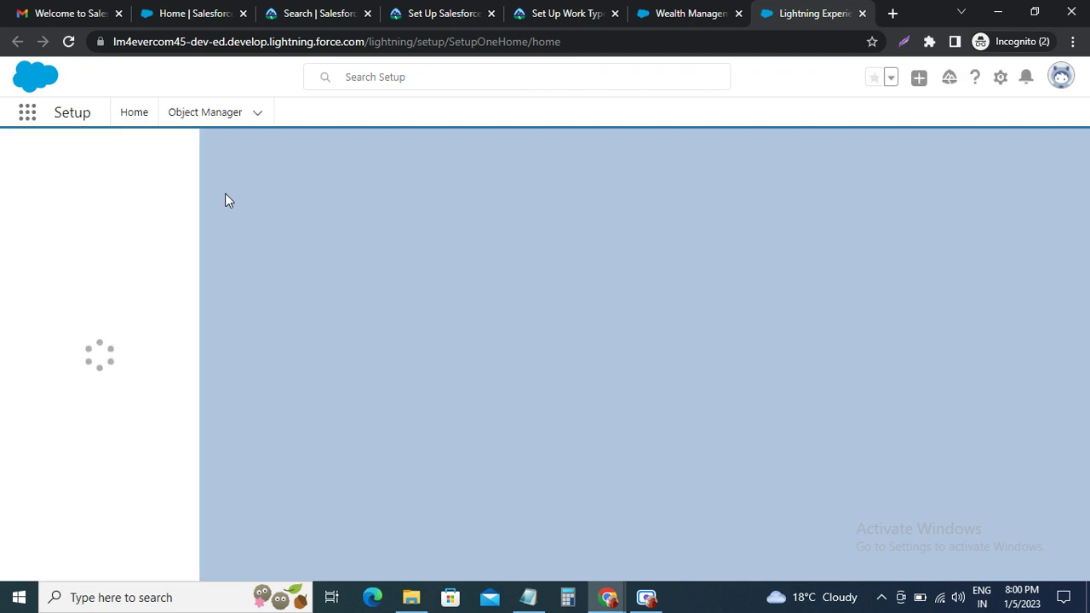
click(205, 113)
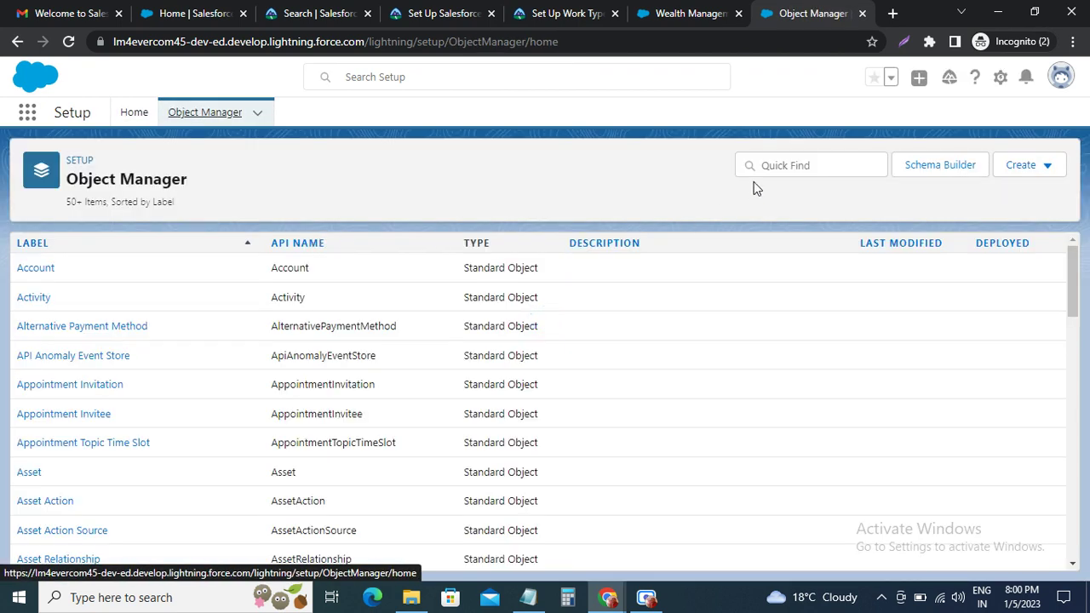
click(765, 165)
text(Work Type)
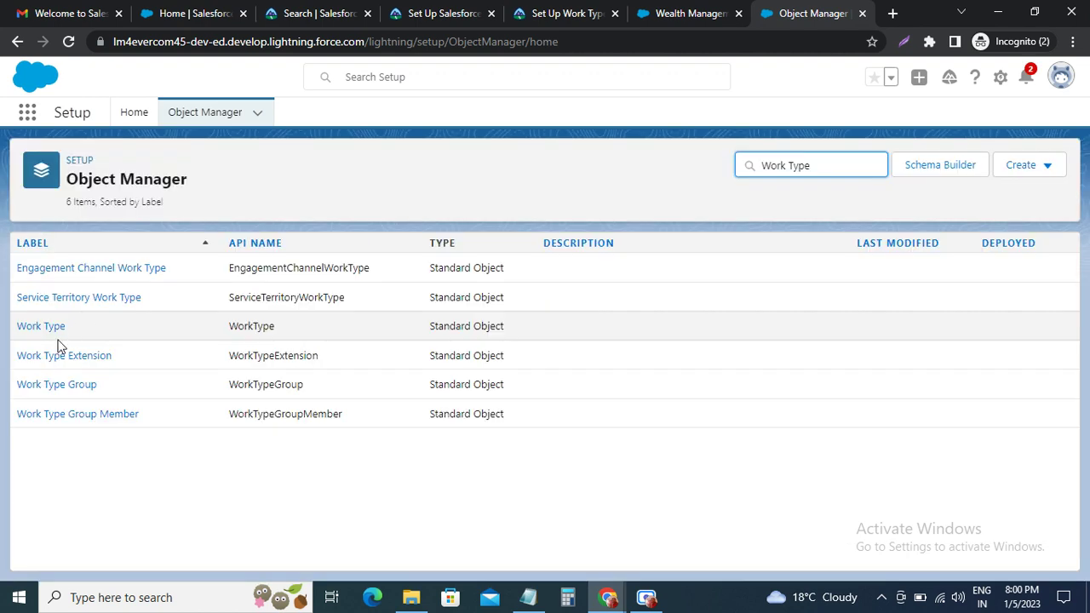
click(48, 327)
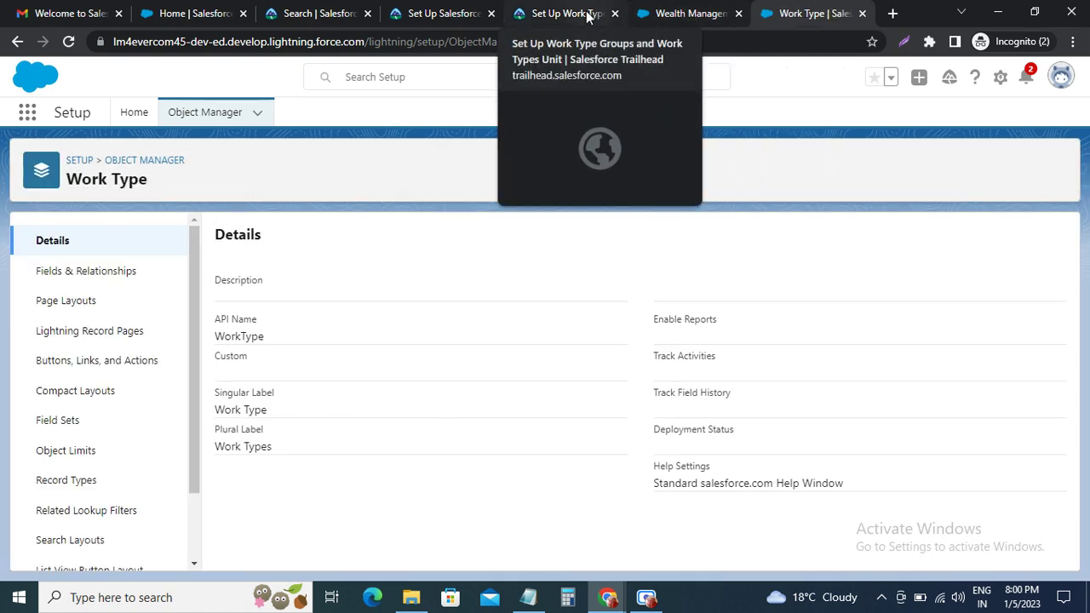
Check the instructions and open the Default Appointment Type field of the Work Type object.
click(581, 16)
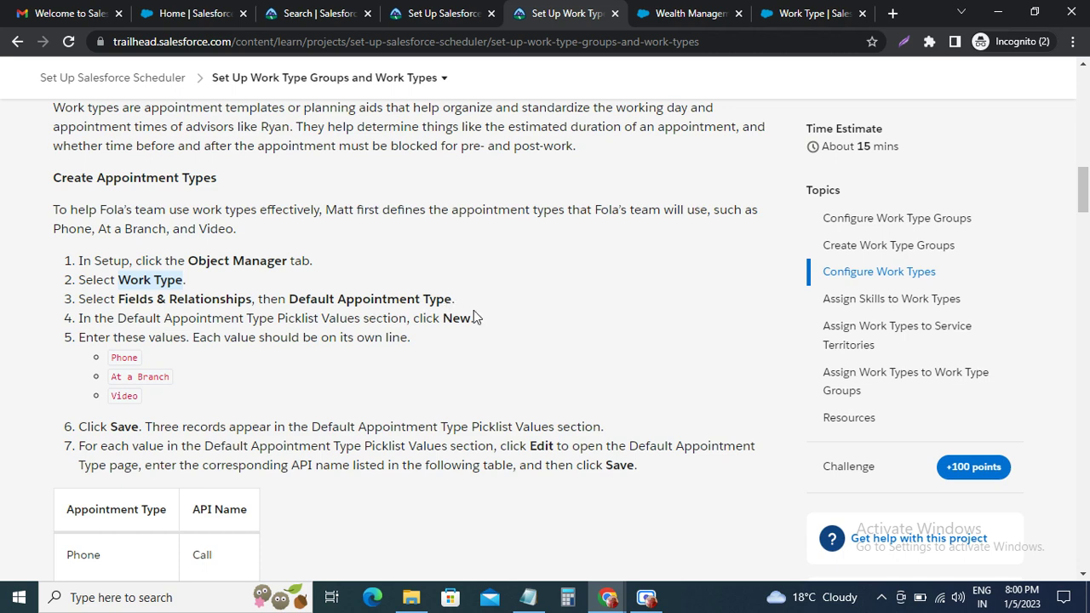
click(808, 15)
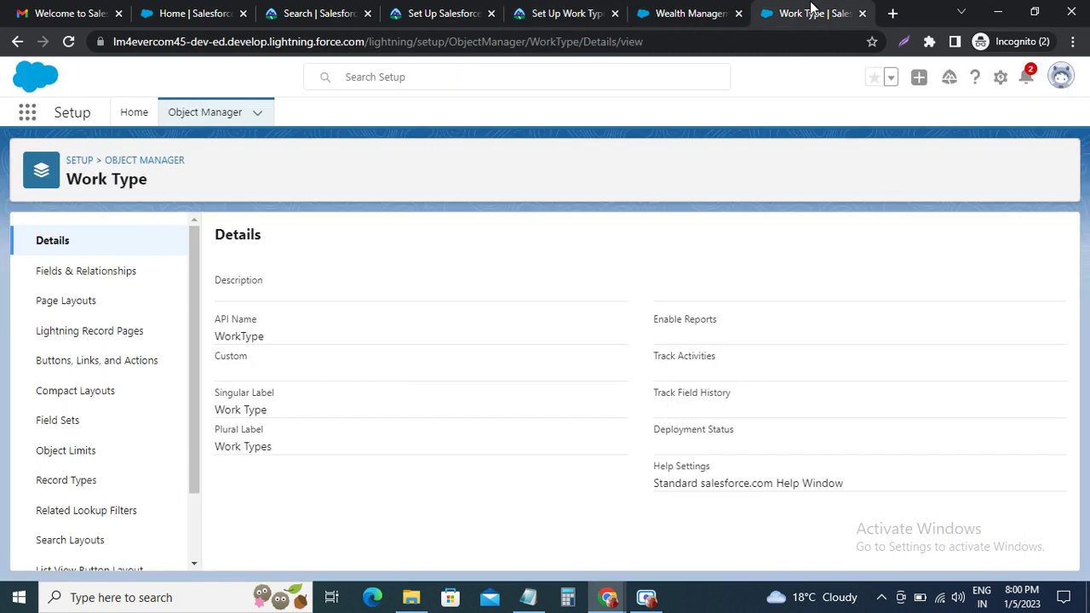
click(105, 275)
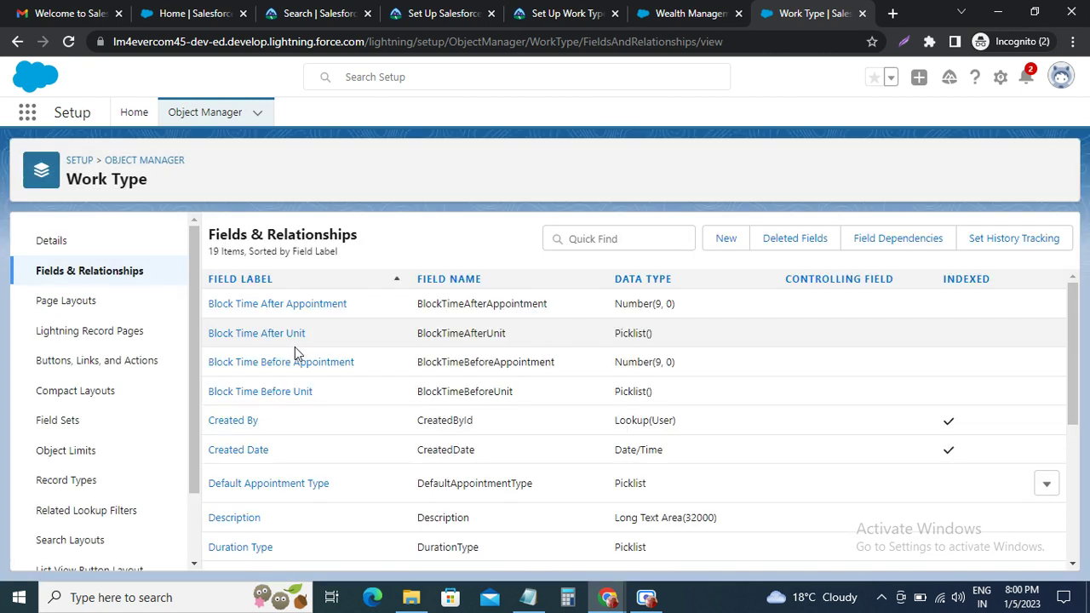
scroll(268, 392, down, 2)
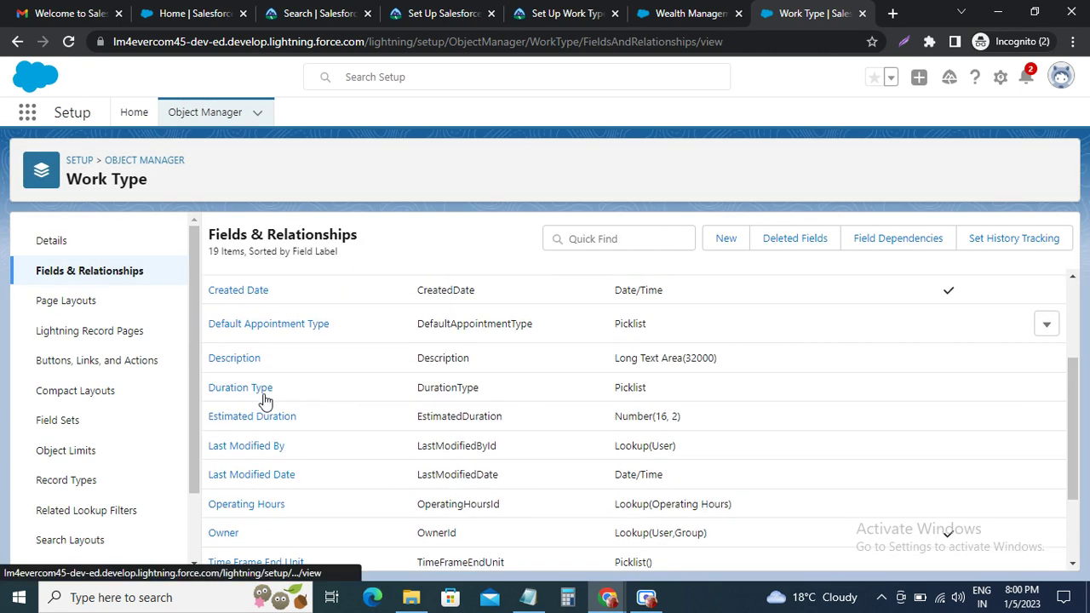
click(267, 325)
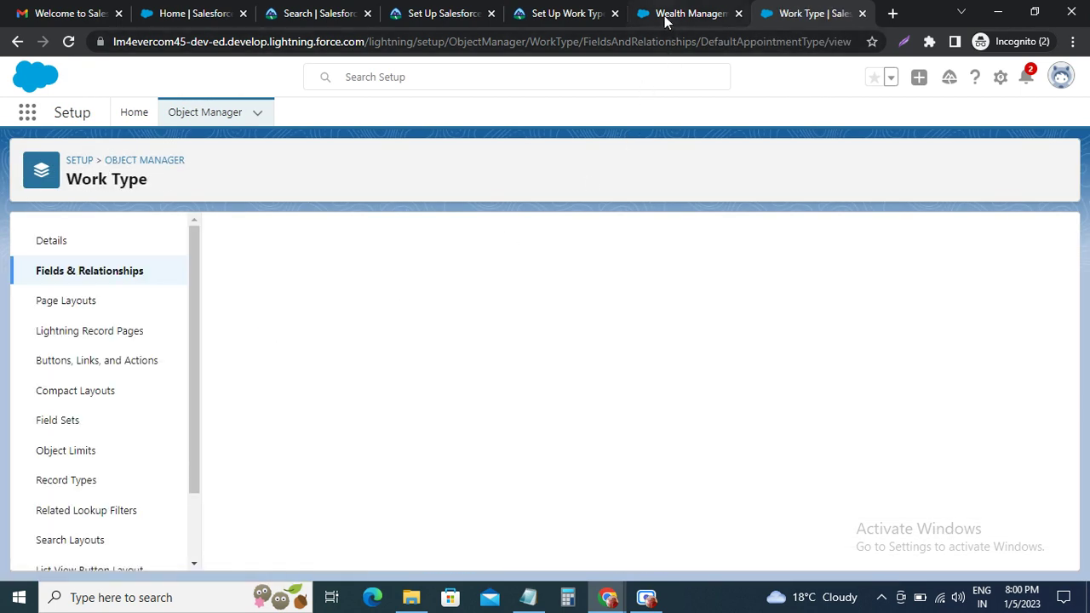
Copy Phone, At a Branch and Video from the Trailhead instructions and save them as new Default Appointment Type picklist values.
click(546, 10)
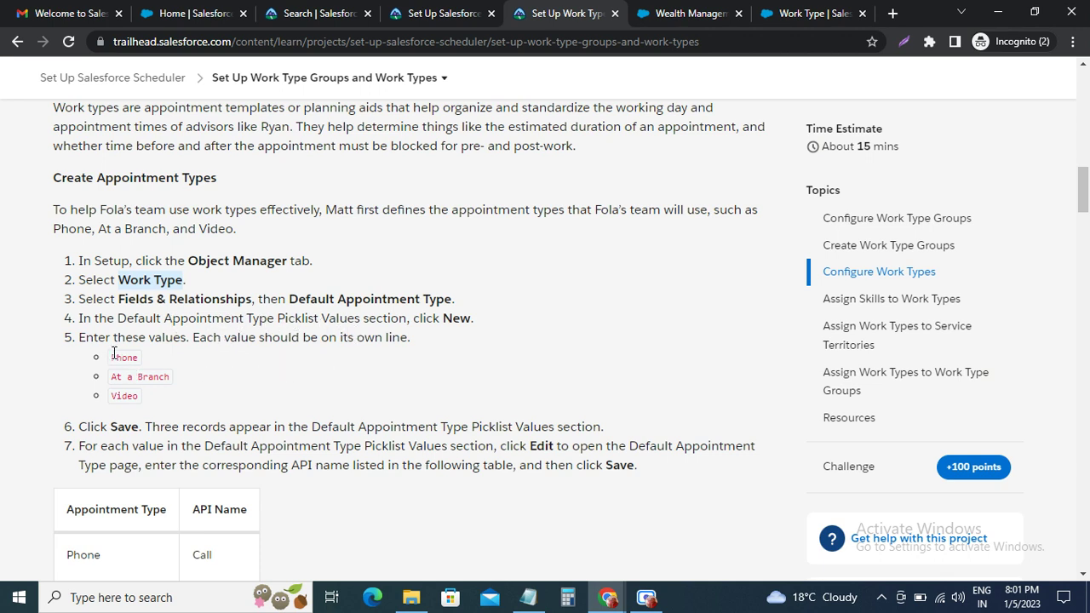
drag(112, 353, 154, 393)
key(ctrl+c)
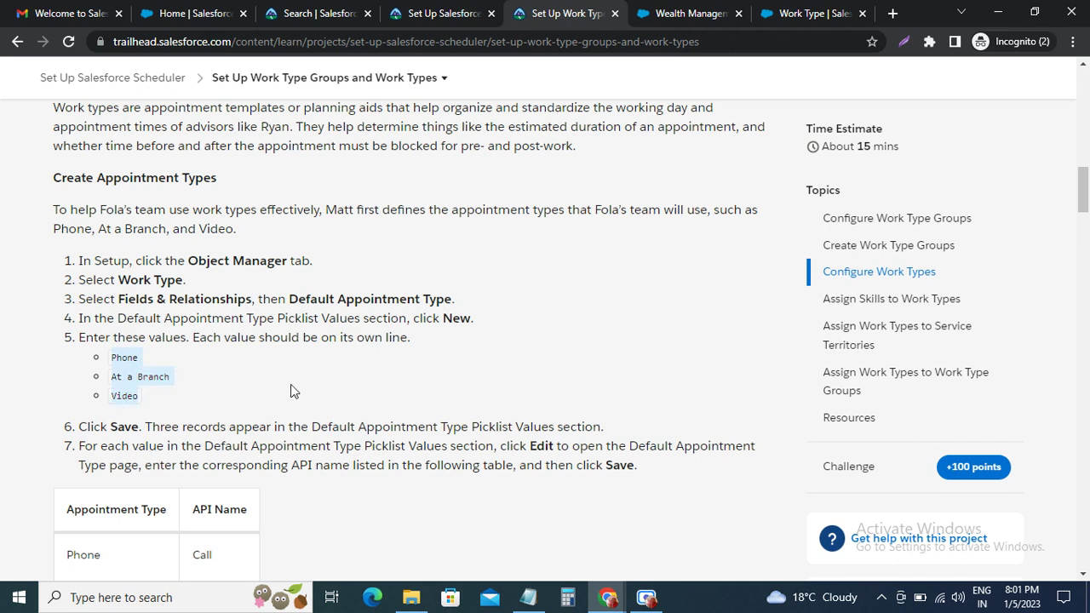
click(819, 12)
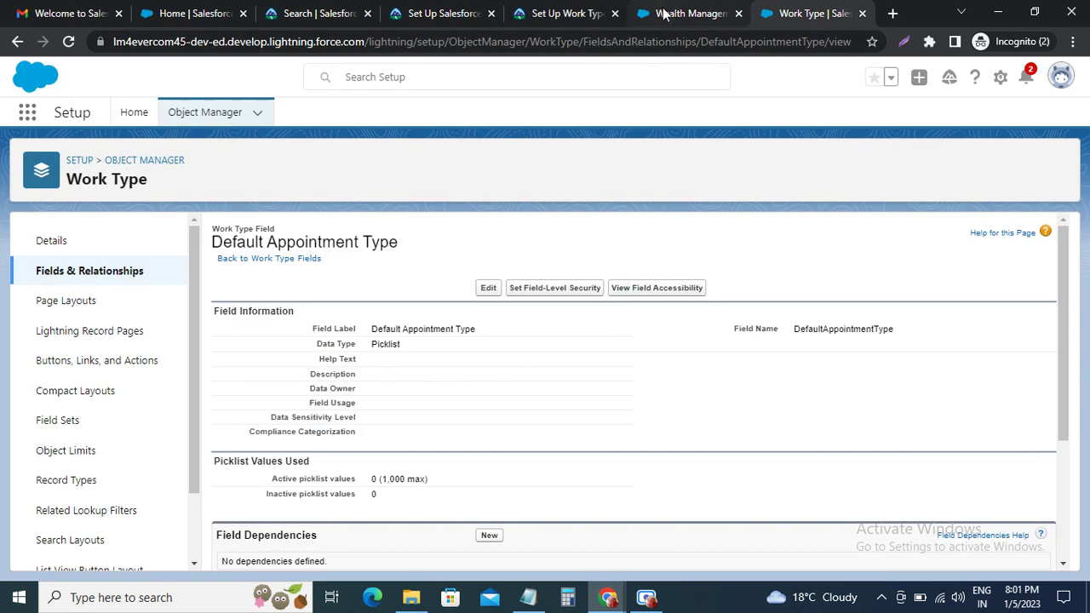
scroll(368, 284, down, 2)
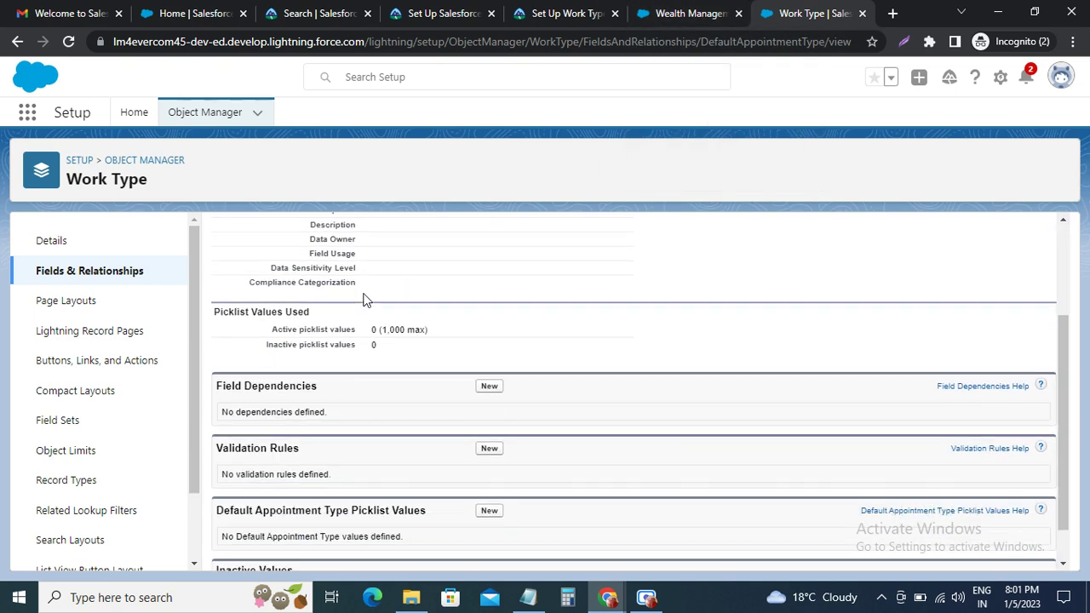
scroll(365, 335, down, 1)
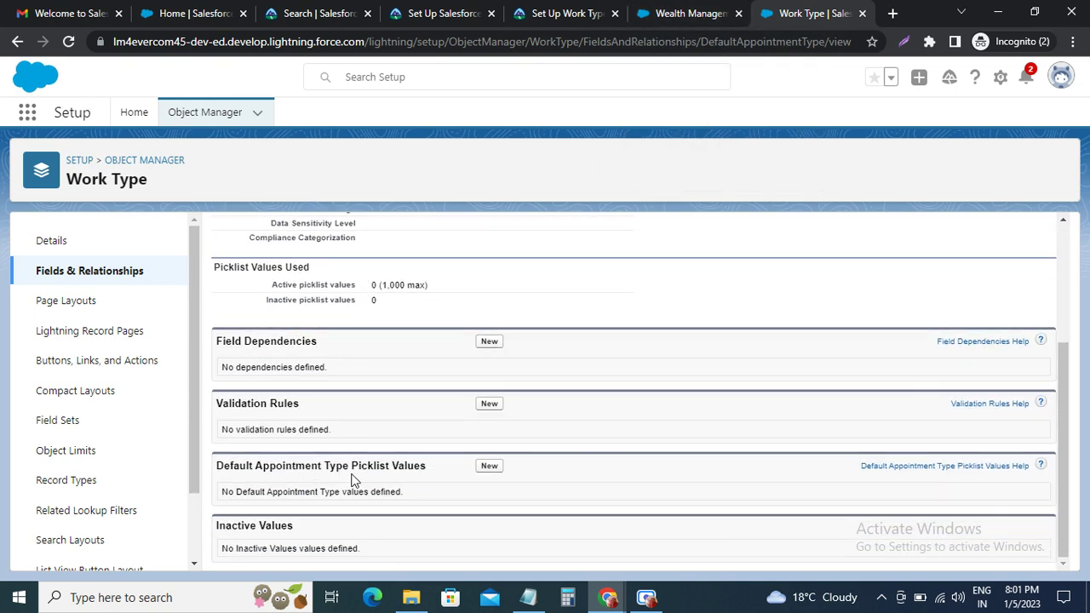
click(489, 468)
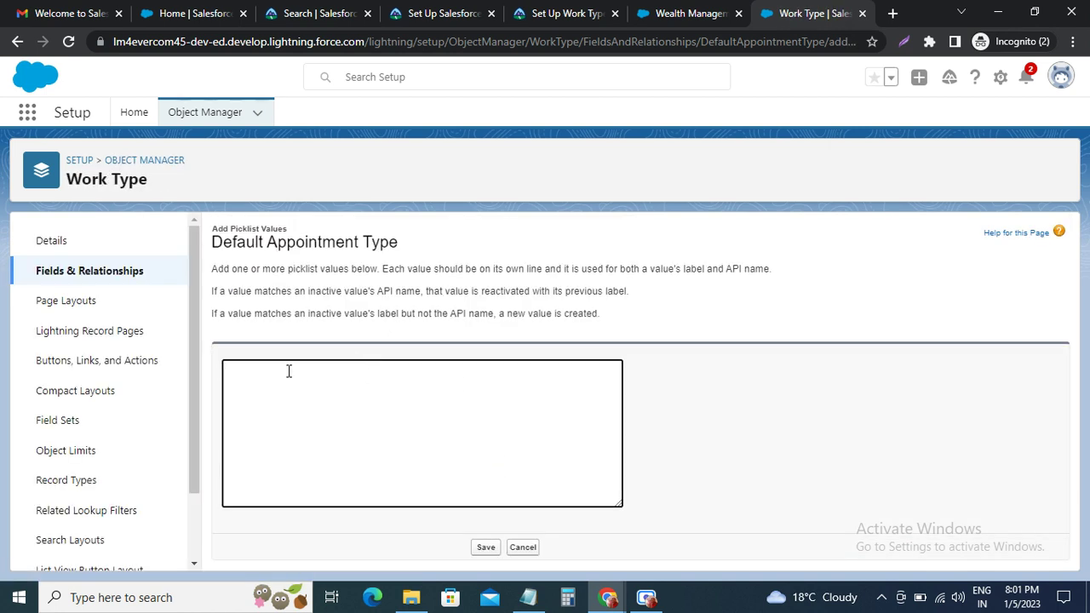
key(ctrl+v)
click(485, 547)
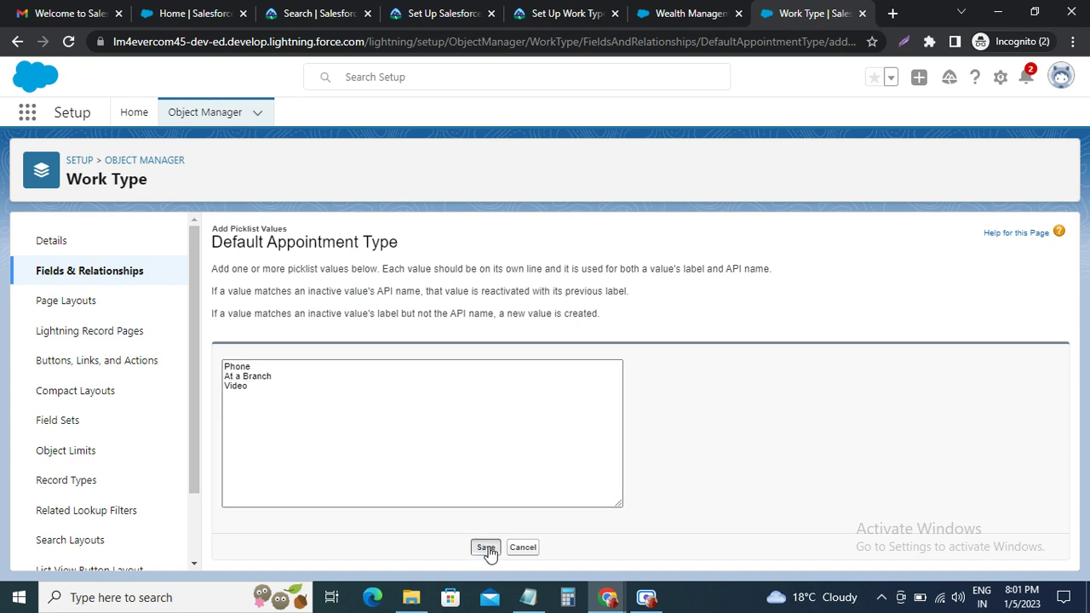
Read the Trailhead instructions and table on assigning API names to the Default Appointment Type picklist values.
click(582, 22)
scroll(266, 366, down, 2)
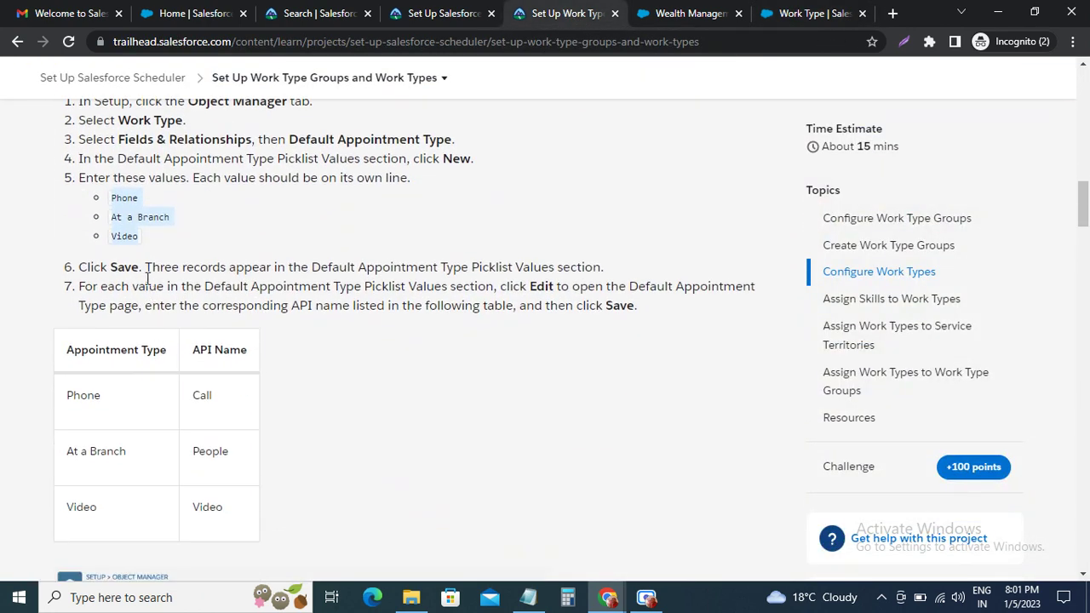
scroll(192, 290, down, 1)
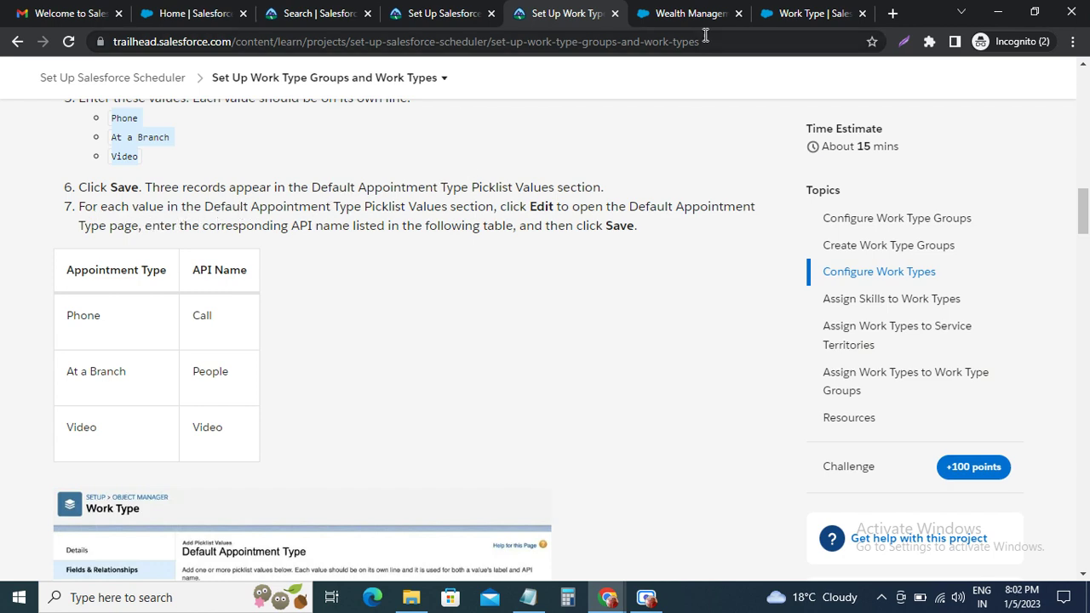
click(790, 13)
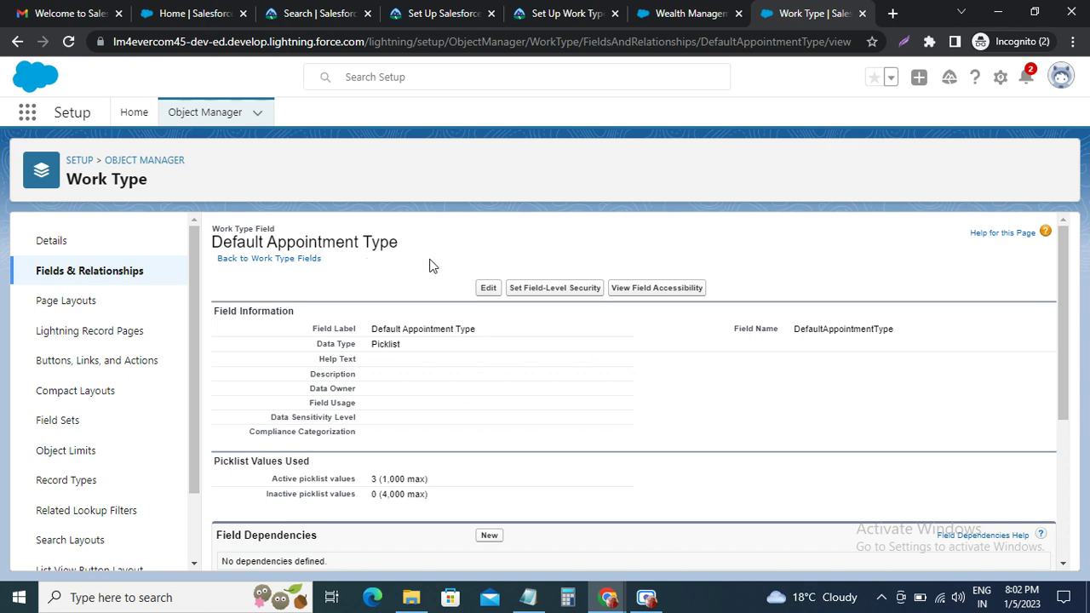
click(560, 16)
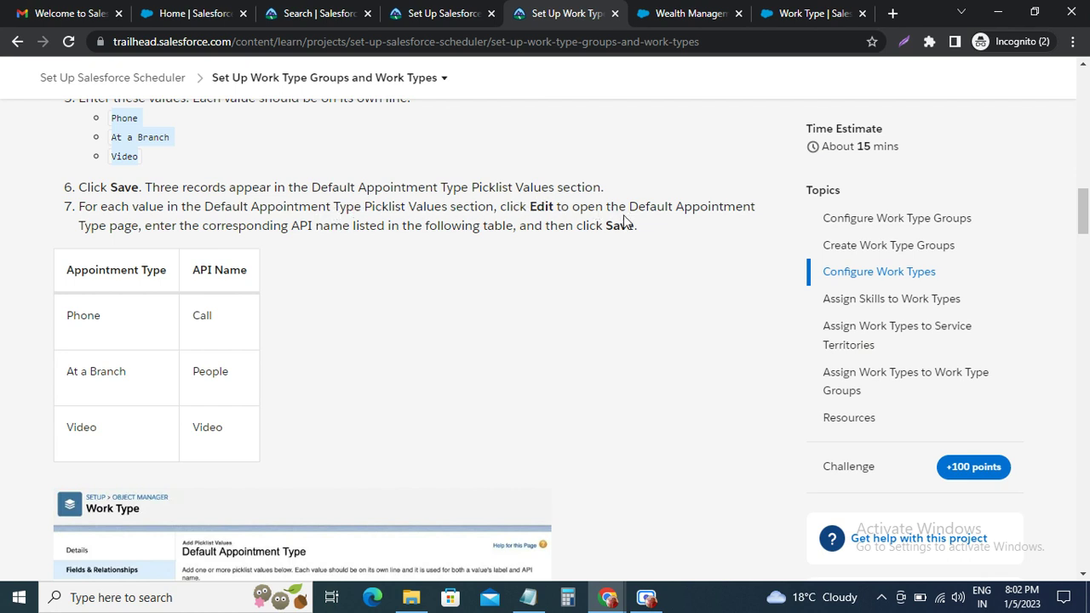
click(785, 14)
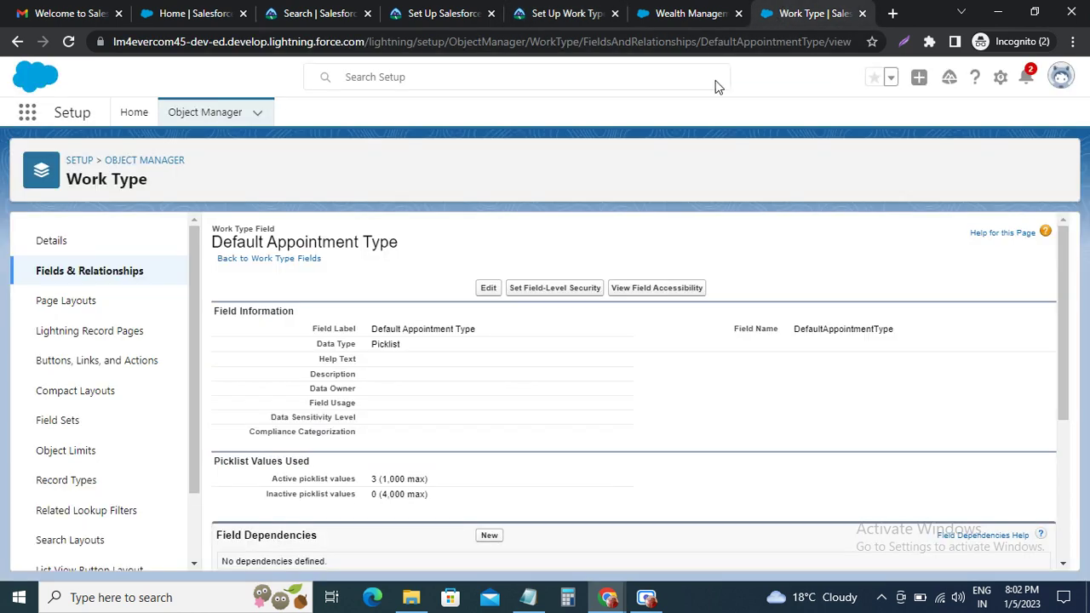
click(490, 289)
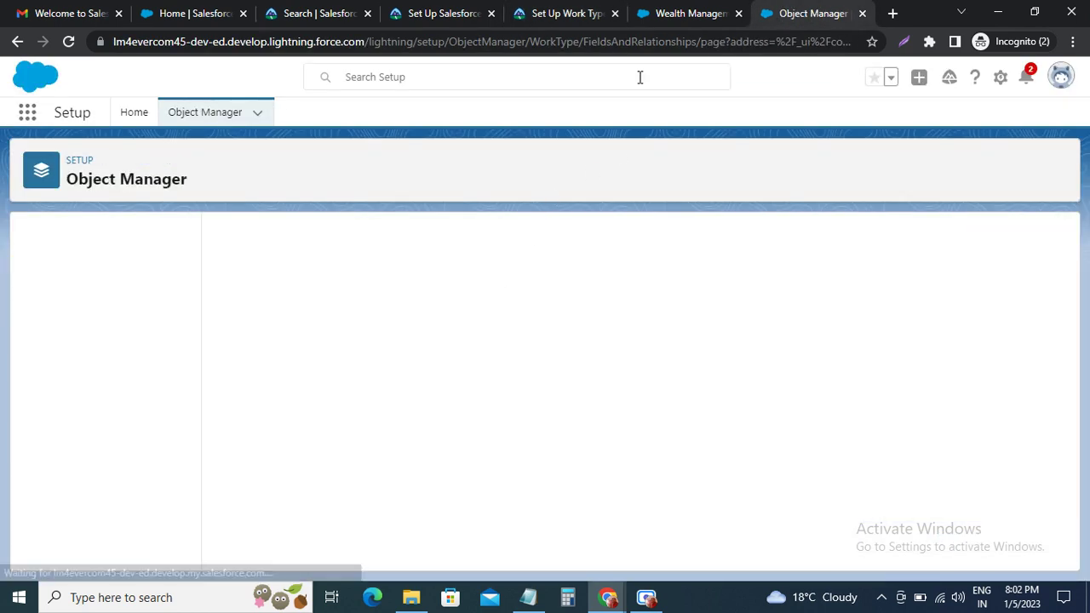
click(585, 15)
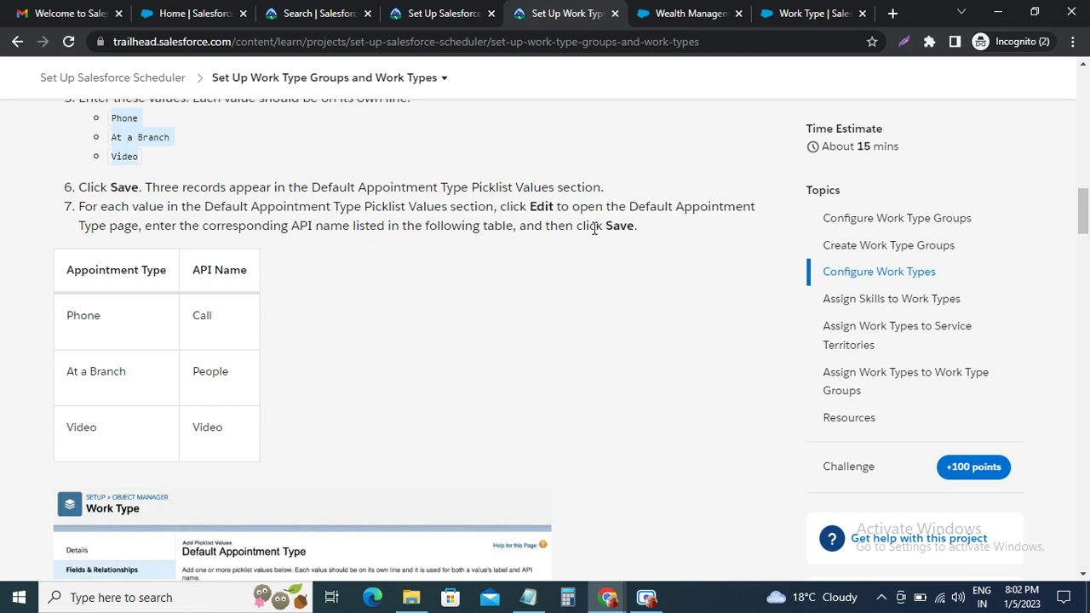
click(797, 14)
scroll(472, 268, down, 1)
scroll(461, 276, down, 1)
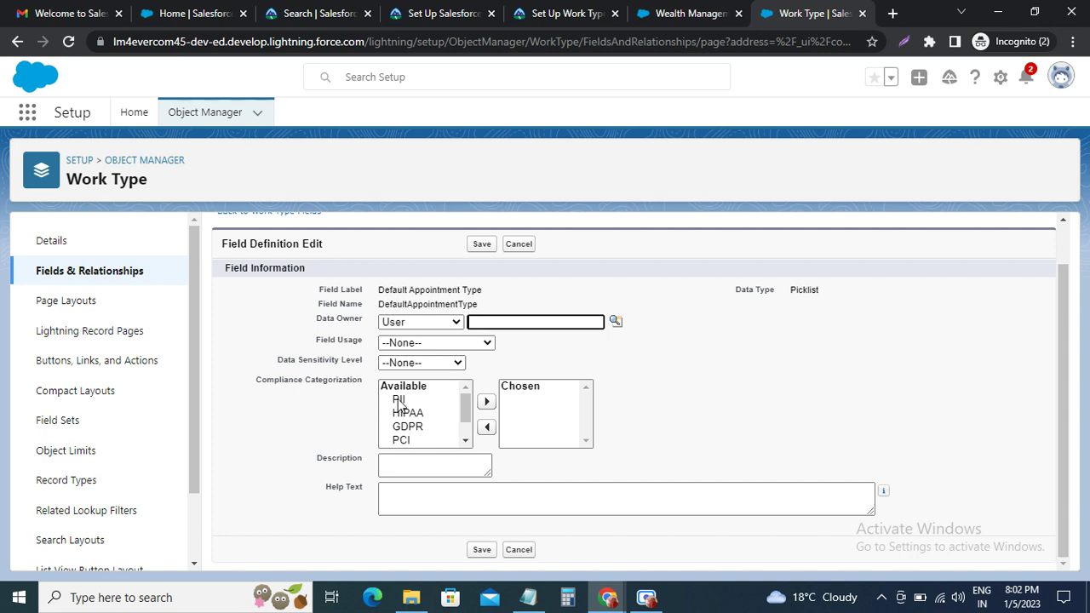
scroll(426, 399, down, 1)
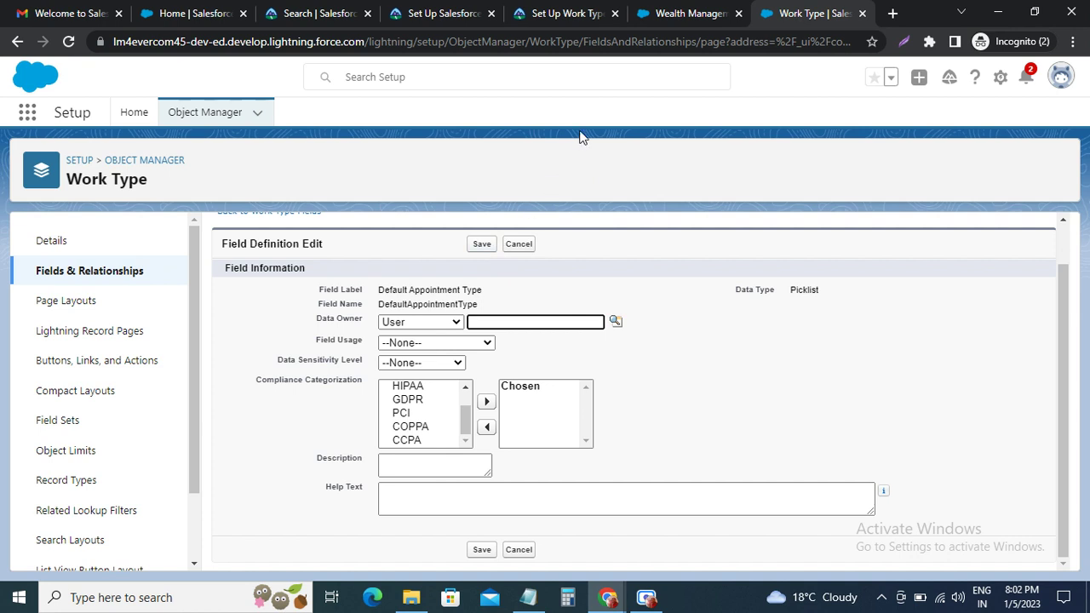
click(429, 320)
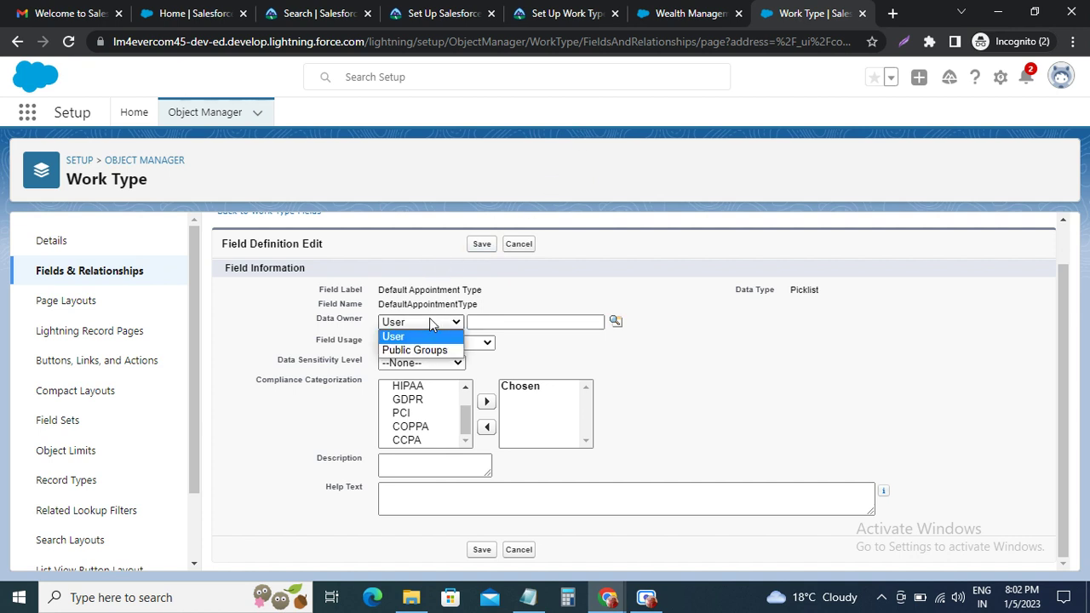
click(556, 265)
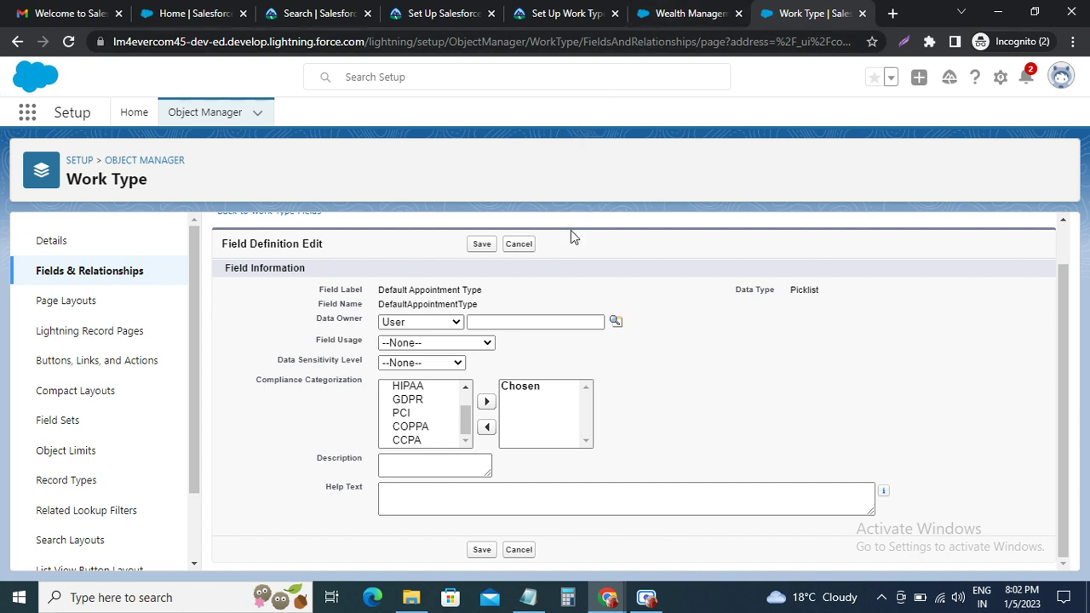
scroll(570, 230, up, 1)
scroll(571, 230, down, 1)
scroll(570, 237, up, 1)
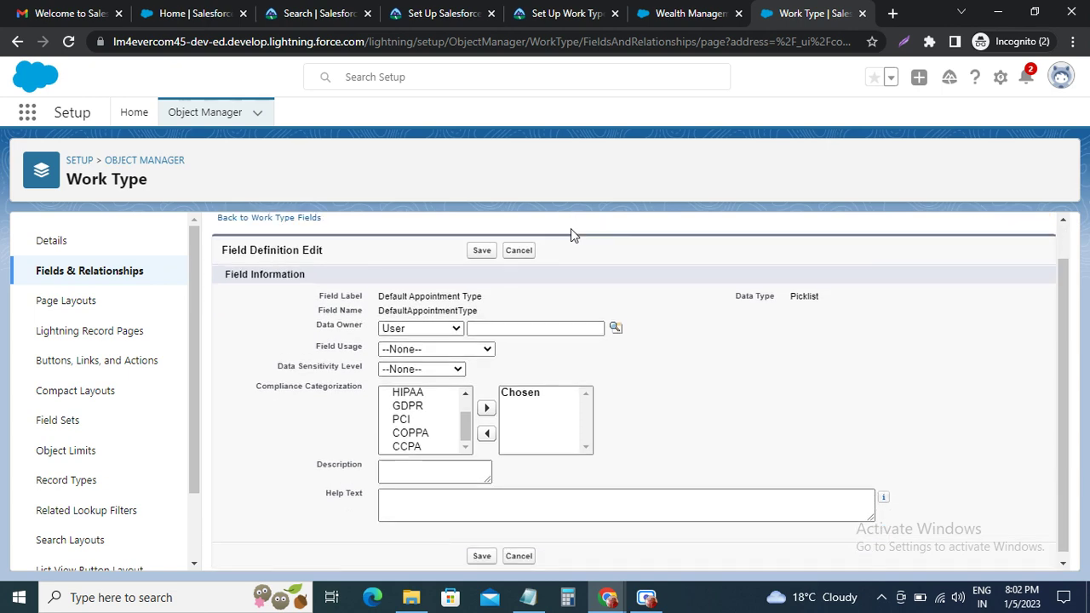
click(566, 14)
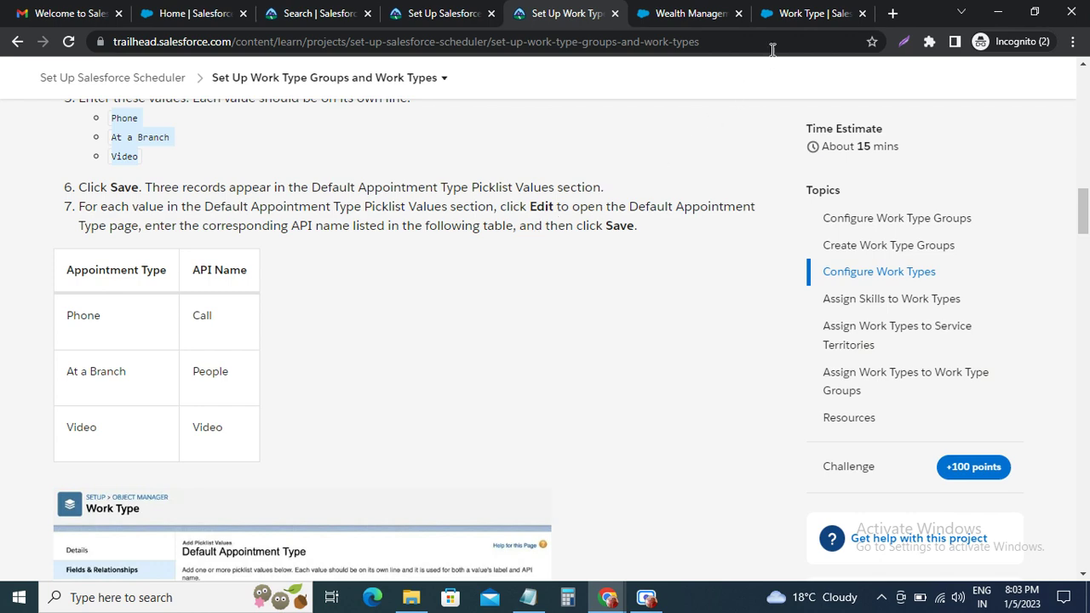
click(790, 16)
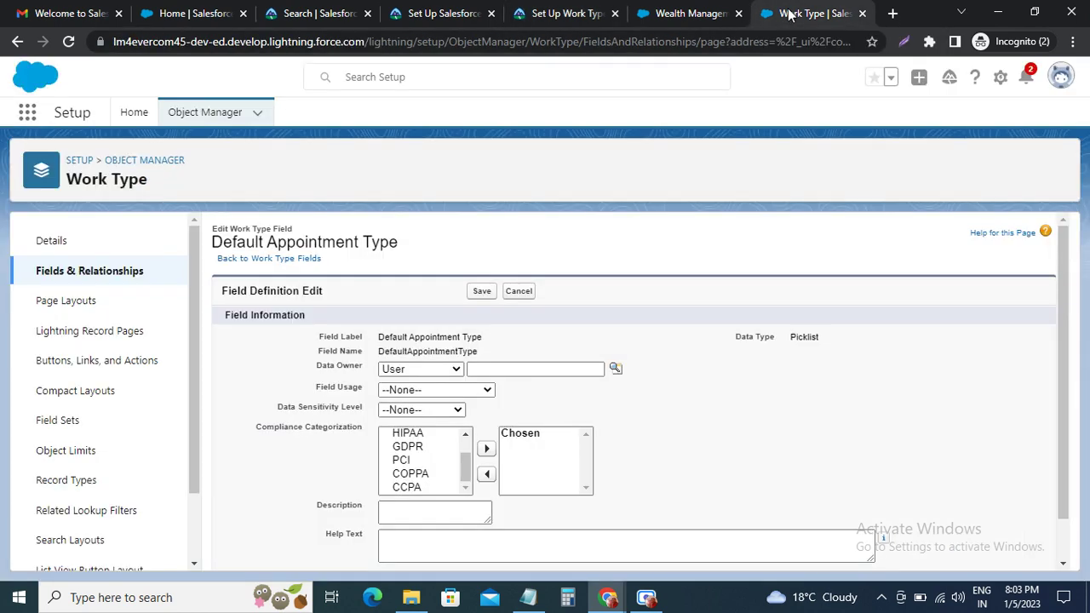
click(580, 15)
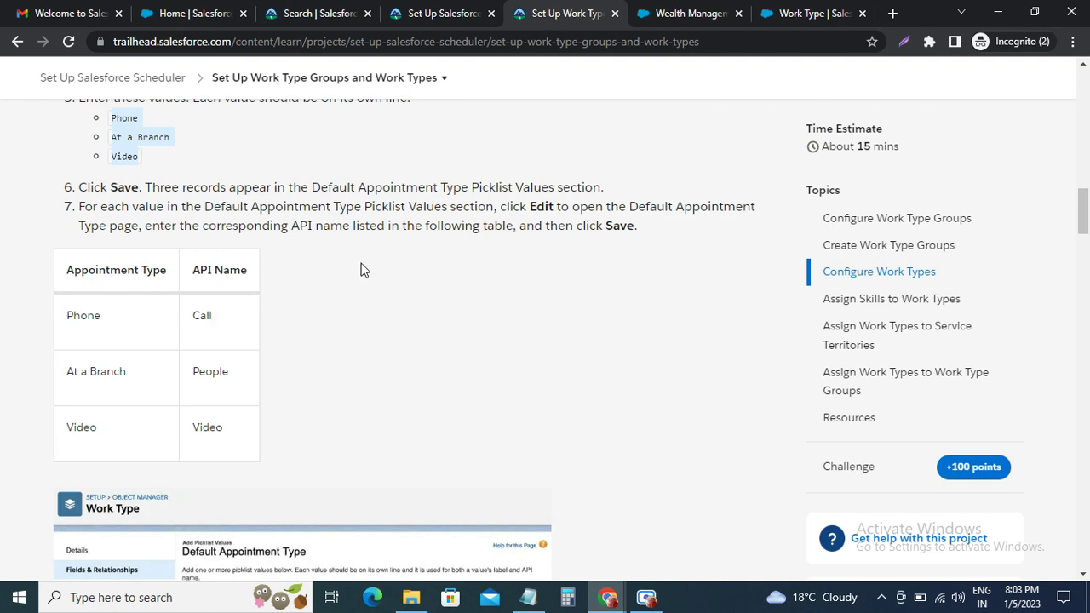
click(801, 15)
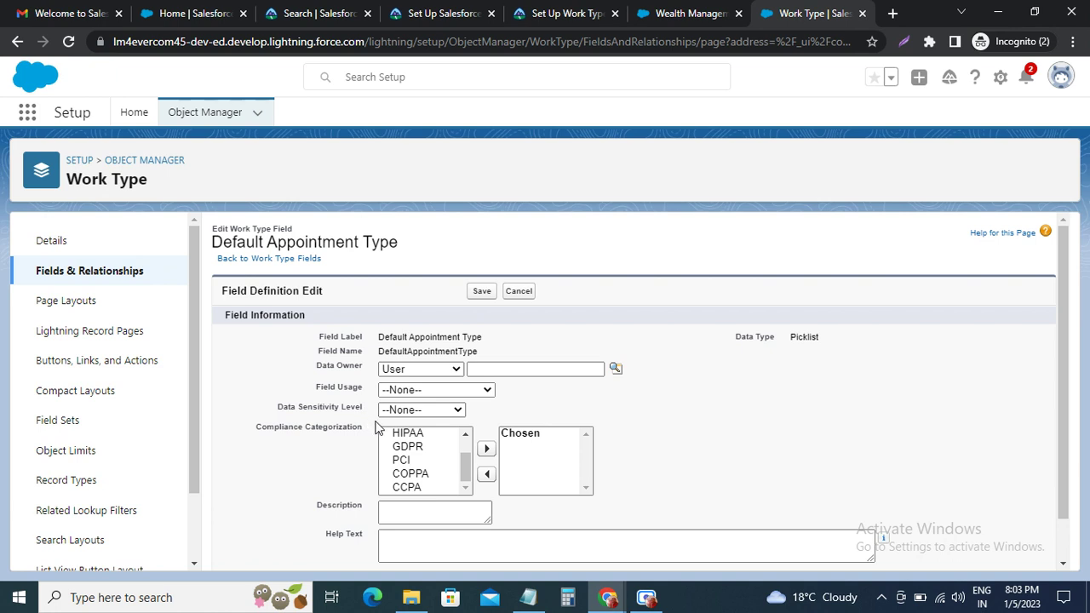
scroll(454, 417, down, 2)
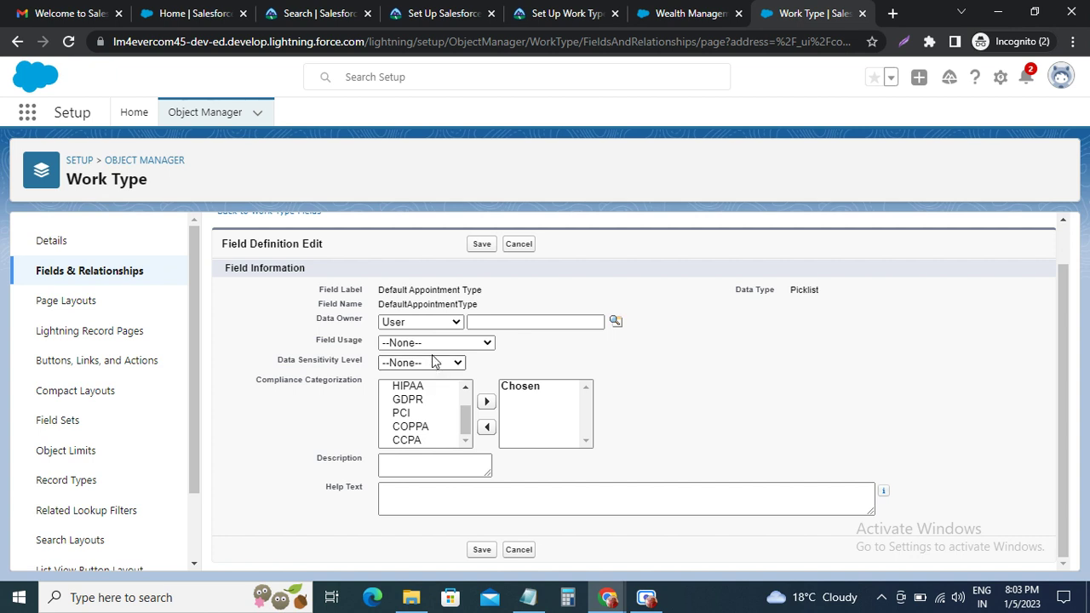
click(520, 244)
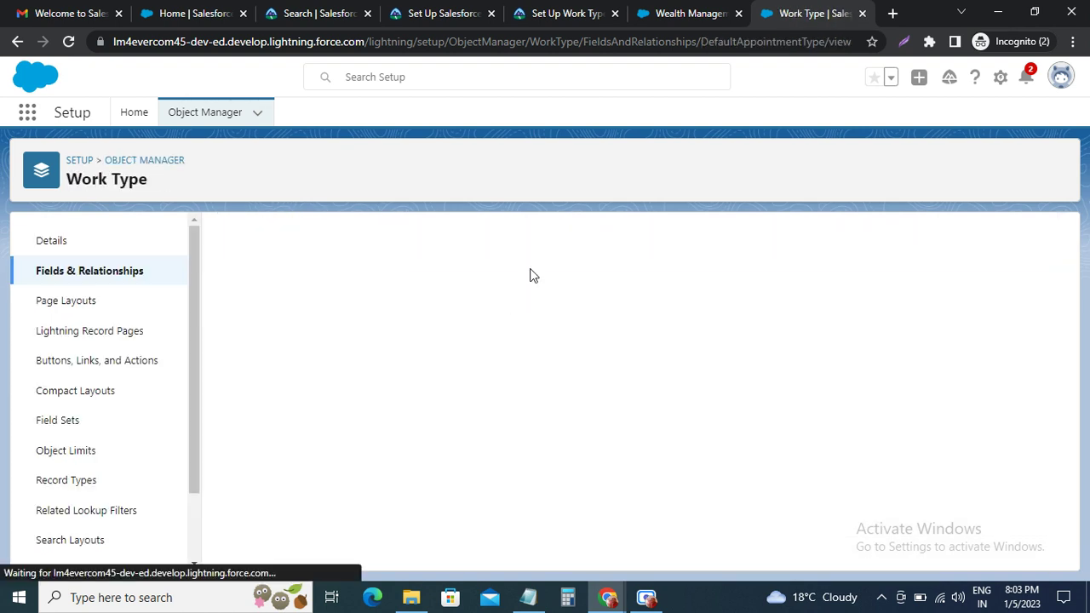
Edit the Phone picklist value, replace its API name with Call copied from the Trailhead table, and save it.
scroll(475, 312, down, 3)
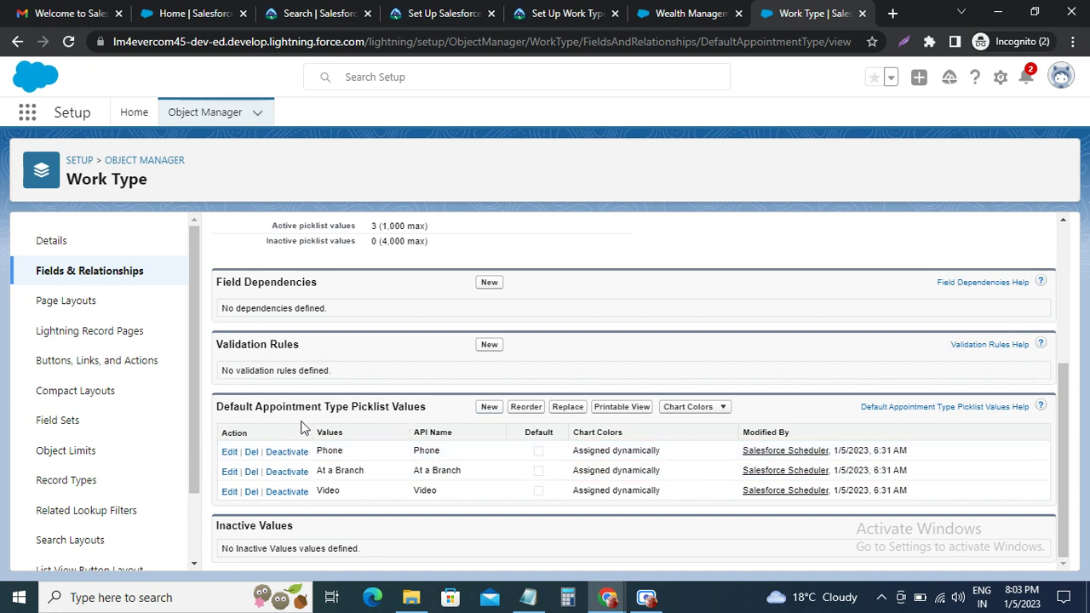
click(566, 14)
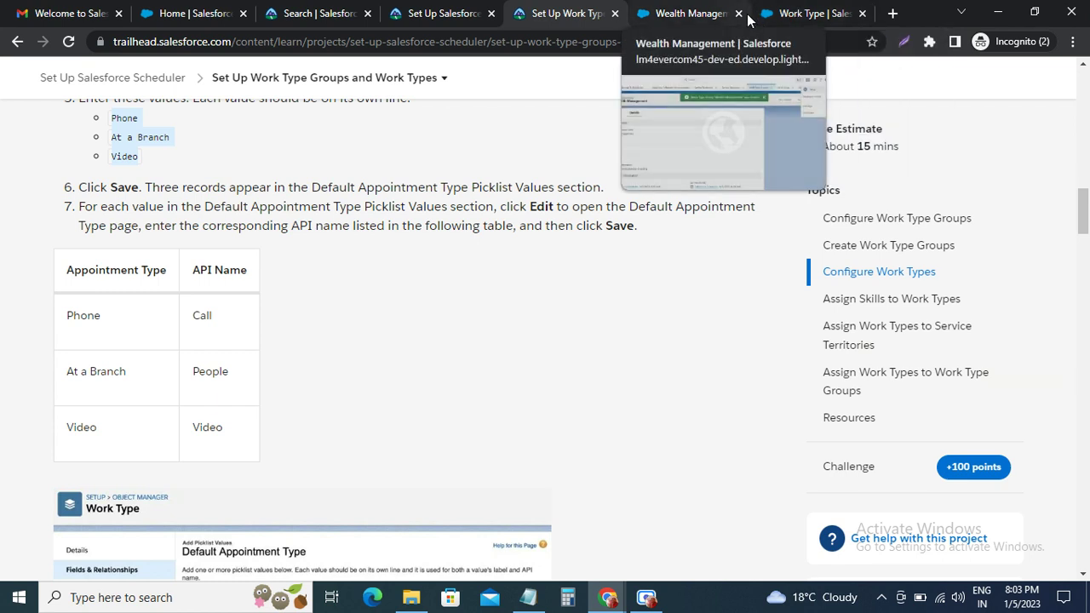
mouse_move(780, 17)
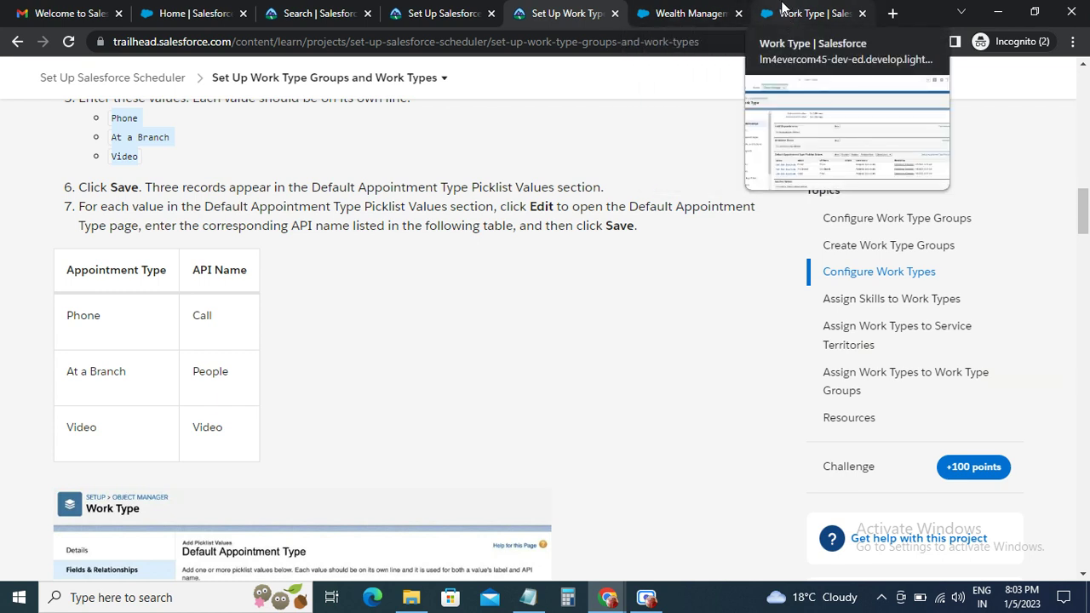
click(782, 12)
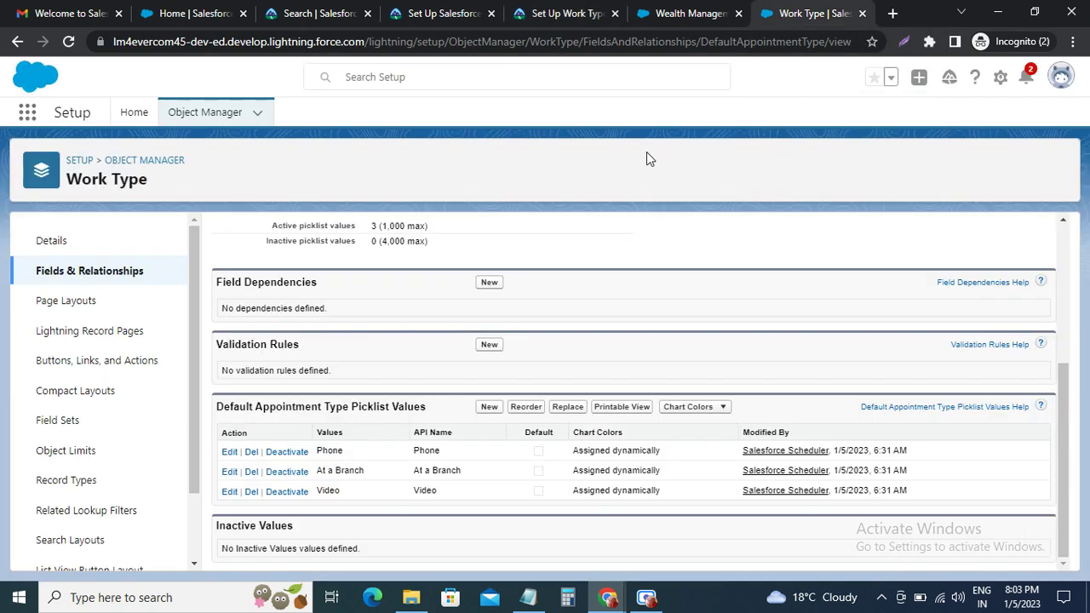
click(235, 457)
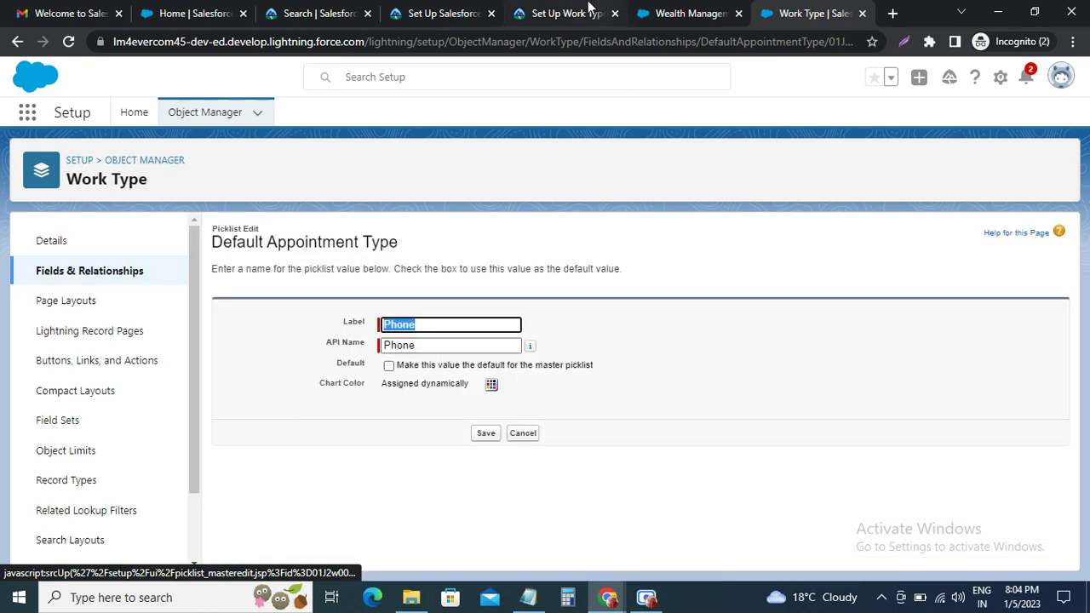
click(562, 13)
double_click(205, 315)
key(ctrl+c)
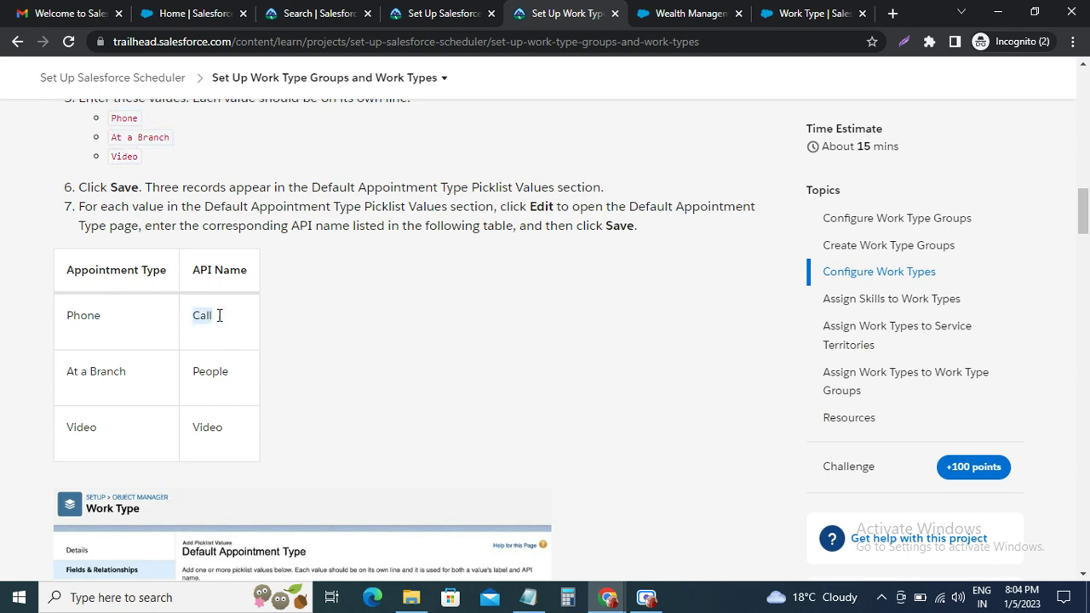
click(788, 13)
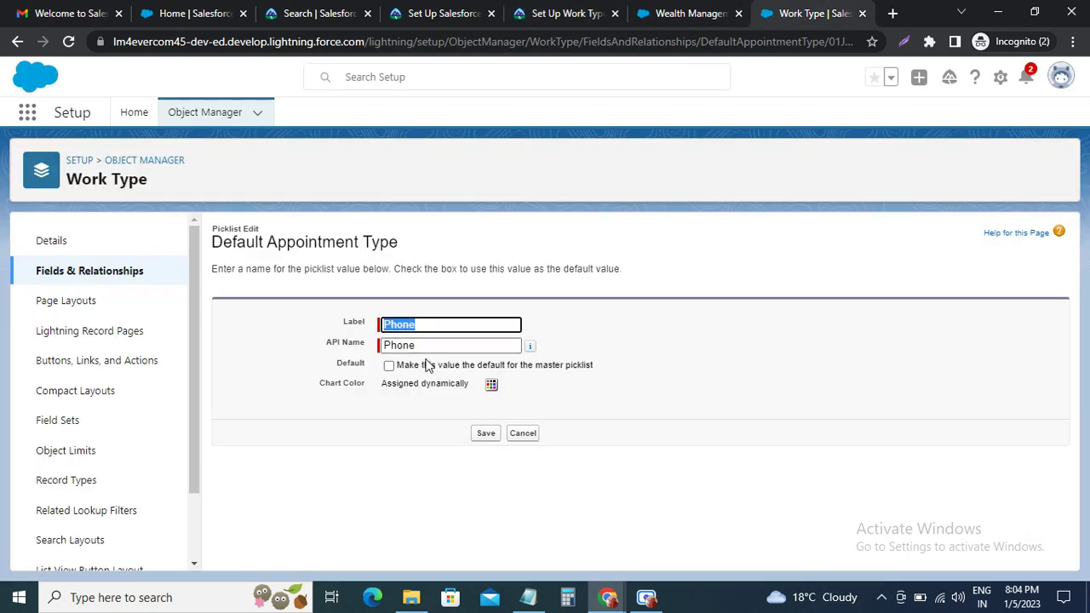
click(402, 349)
key(ctrl+a)
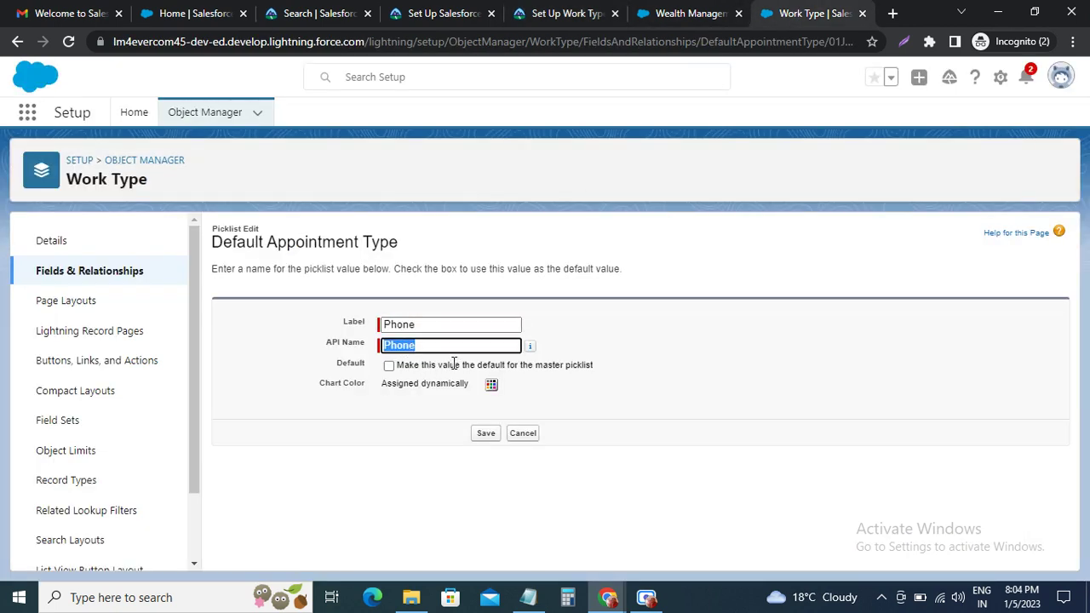
key(ctrl+v)
click(485, 433)
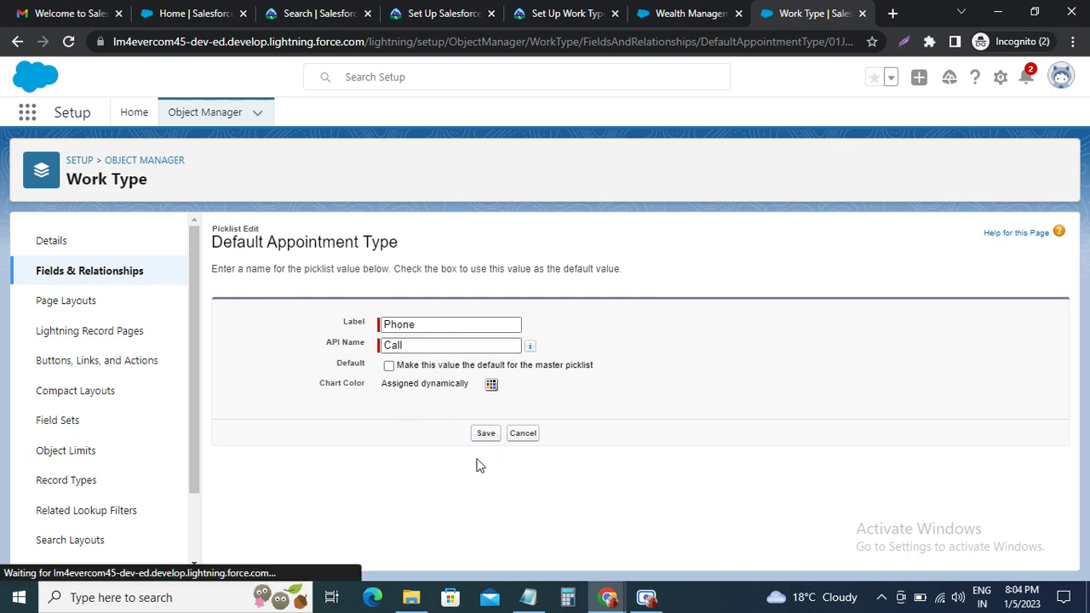
Set the API name of the At a Branch picklist value to People, as listed in the Trailhead table, and save it.
click(572, 13)
double_click(215, 376)
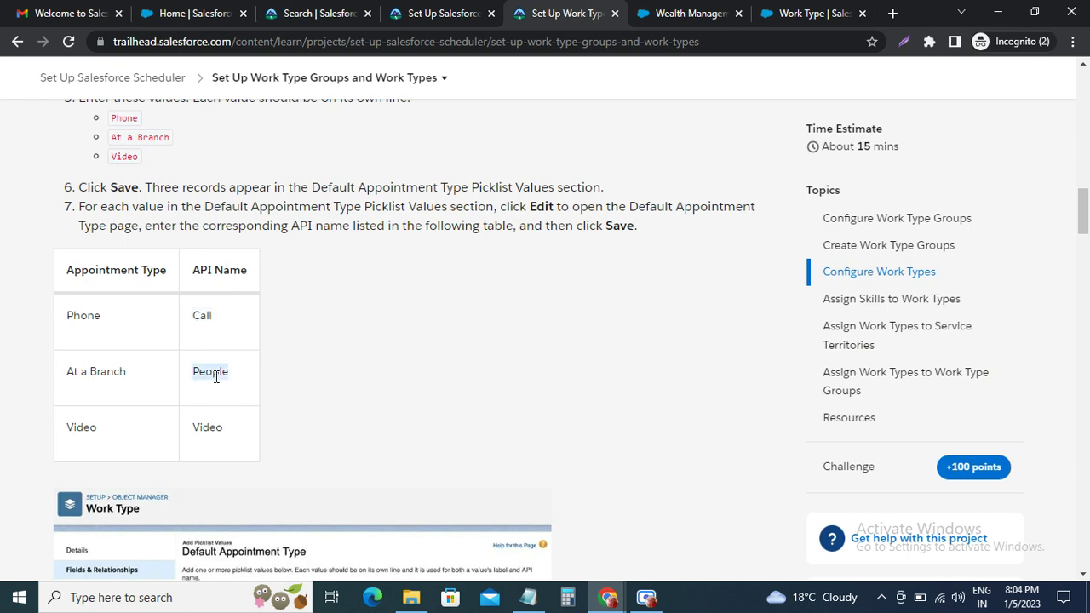
click(809, 13)
scroll(392, 384, down, 3)
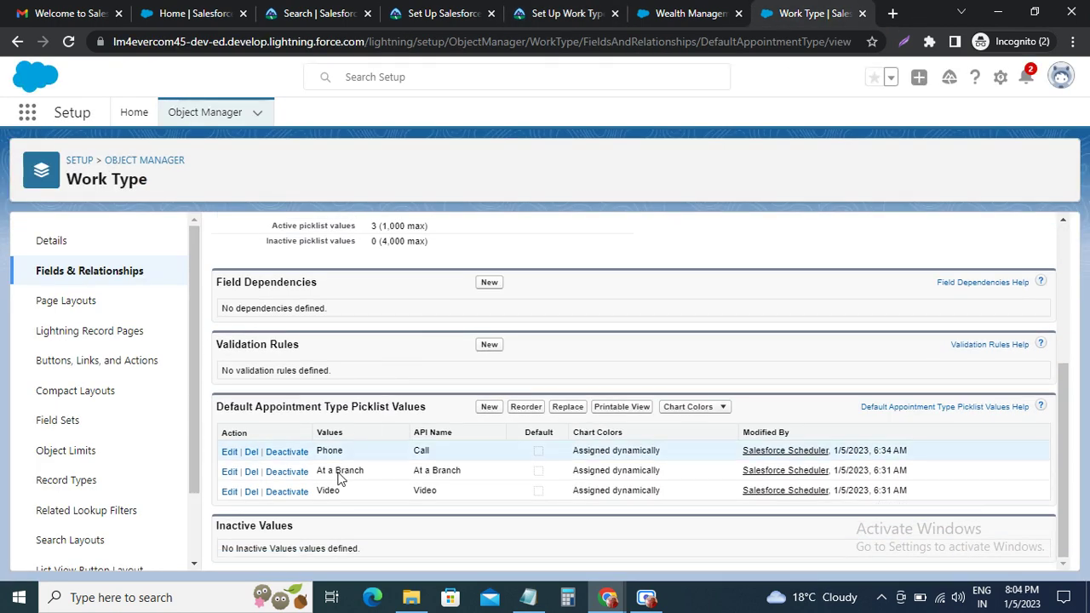
click(232, 473)
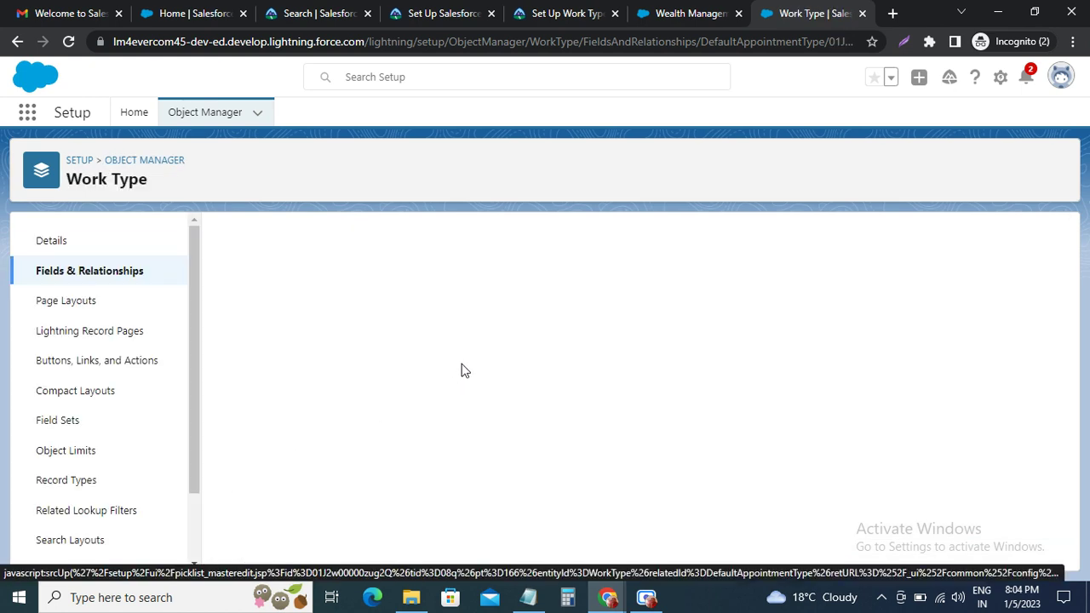
click(429, 351)
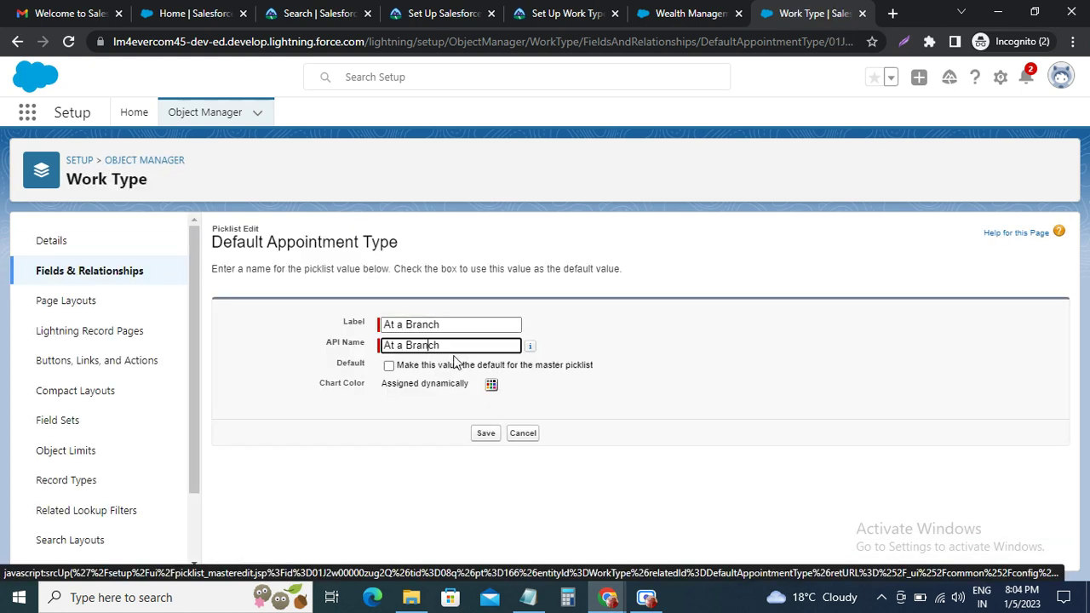
key(ctrl+a)
text(People)
click(483, 434)
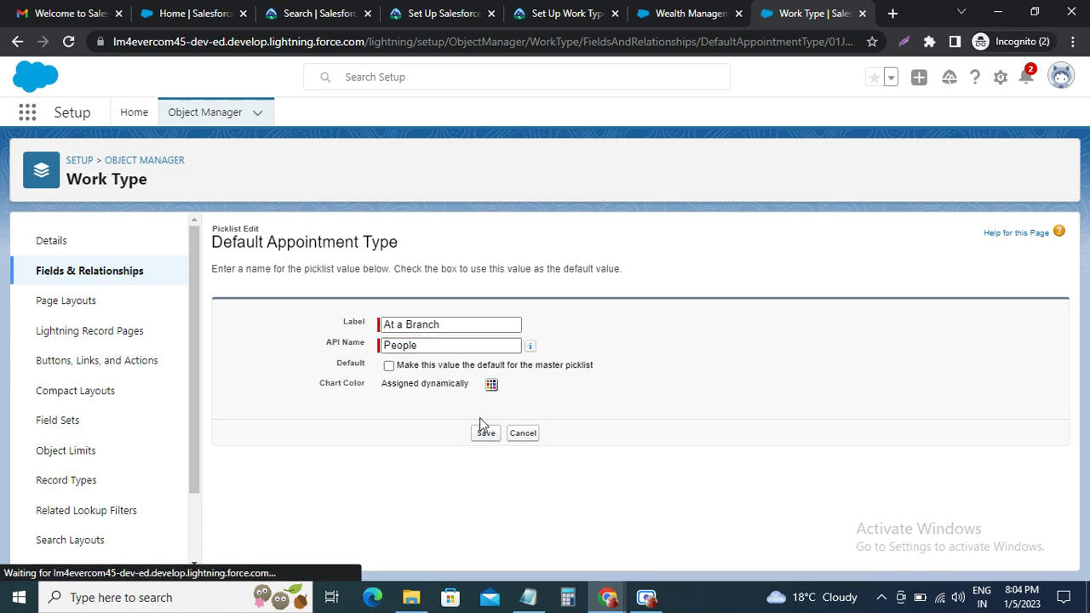
Compare the Video API name in the Trailhead table with the one in the Default Appointment Type picklist values.
click(549, 14)
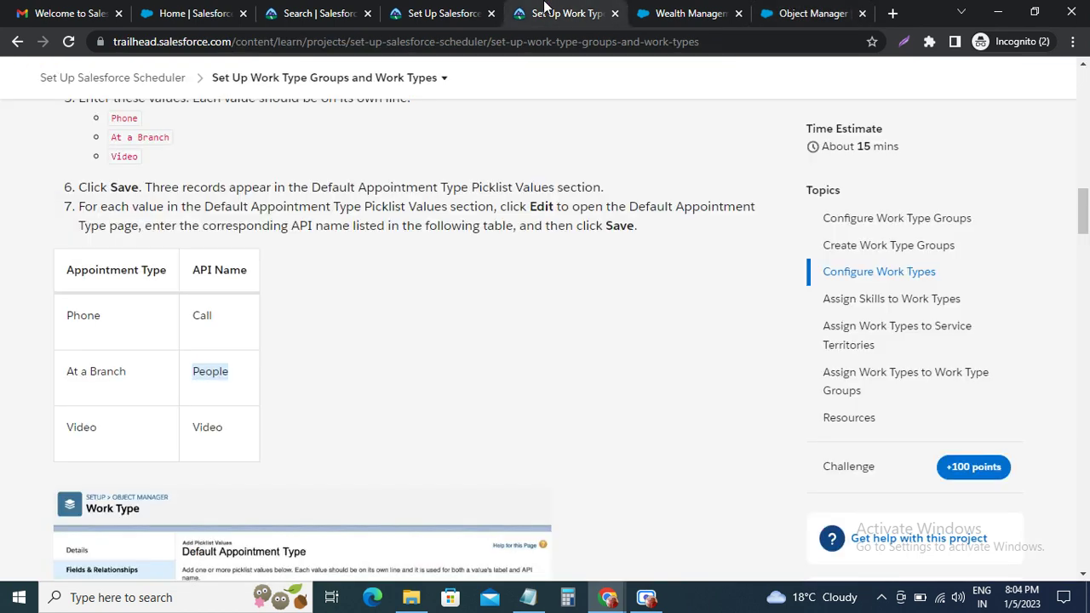
double_click(201, 427)
click(813, 13)
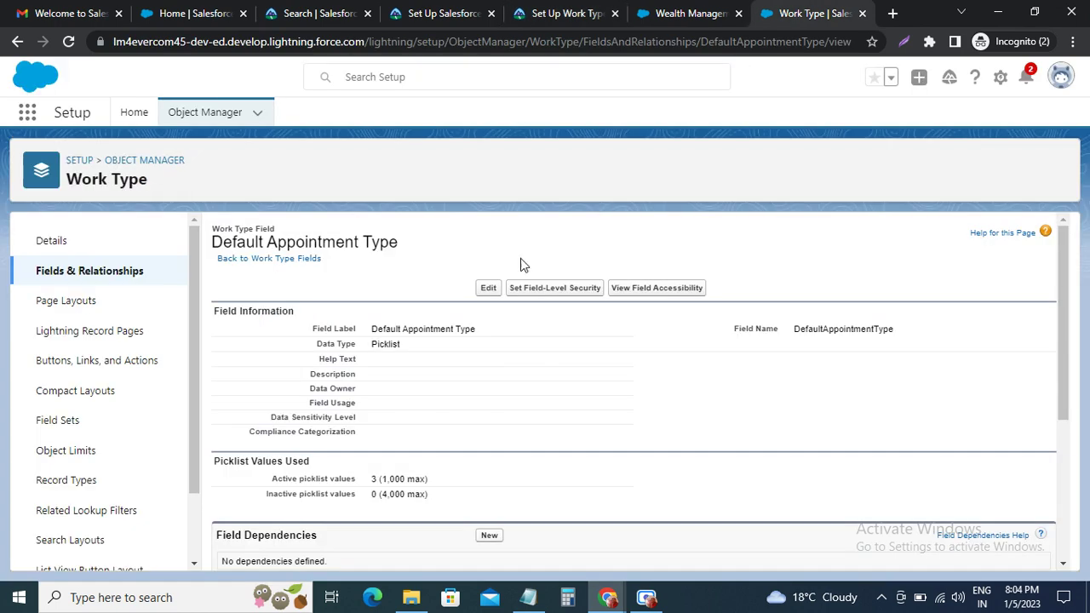
scroll(362, 453, down, 3)
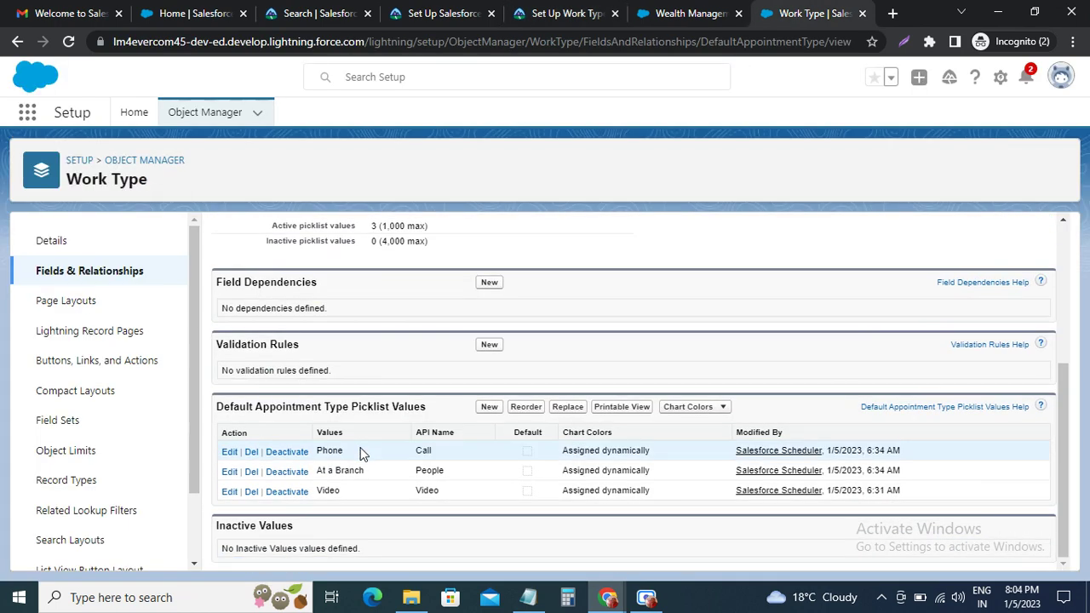
Edit the Video value of Default Appointment Type and save it with the API name Video.
click(231, 493)
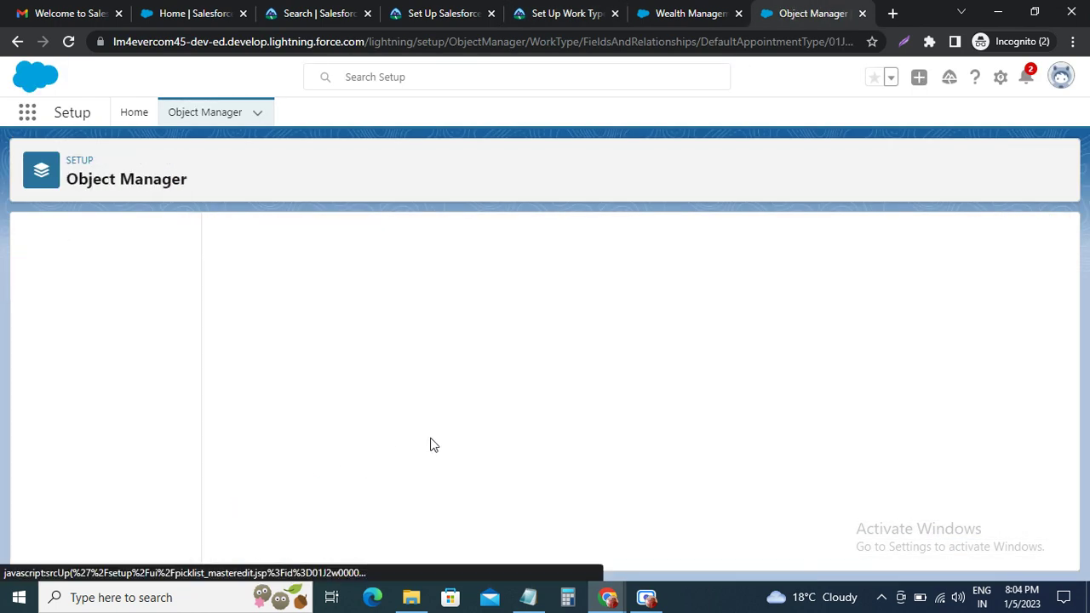
key(Tab)
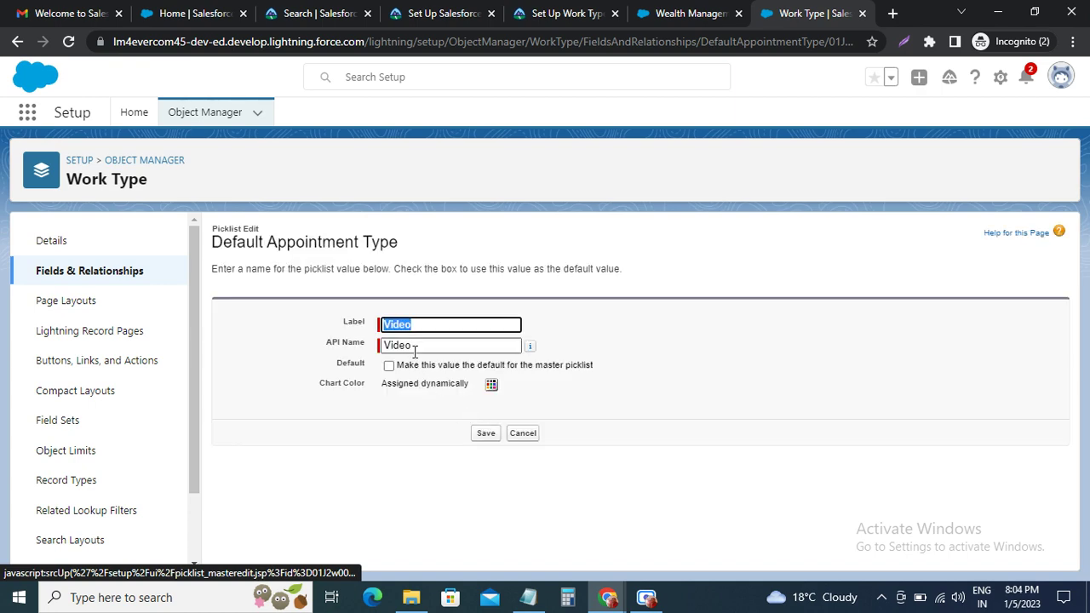
click(485, 433)
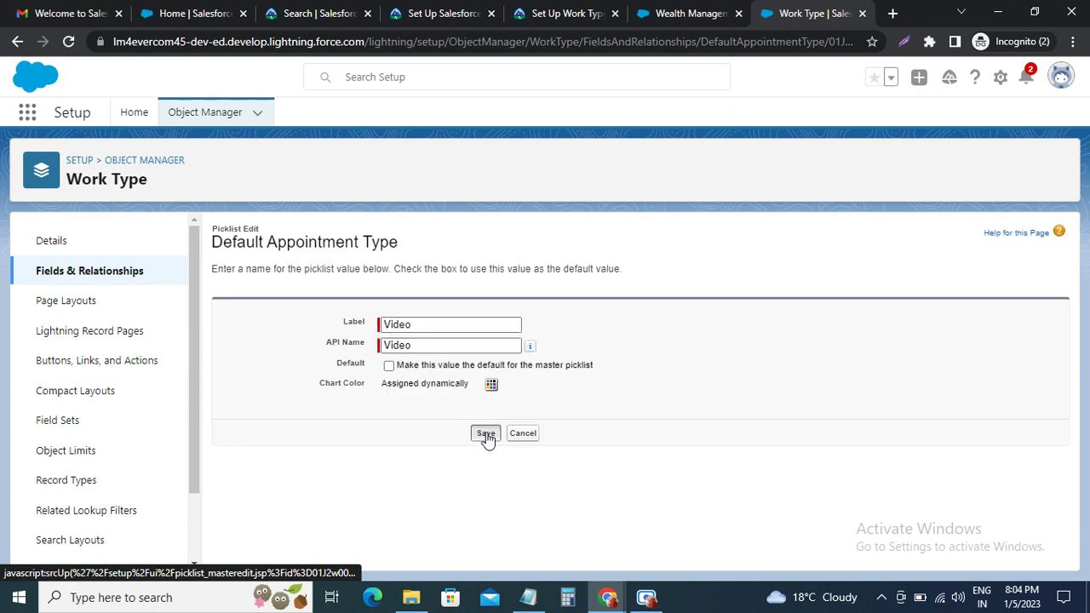
Review the saved Default Appointment Type field and its picklist values against the Trailhead table and example image.
click(552, 25)
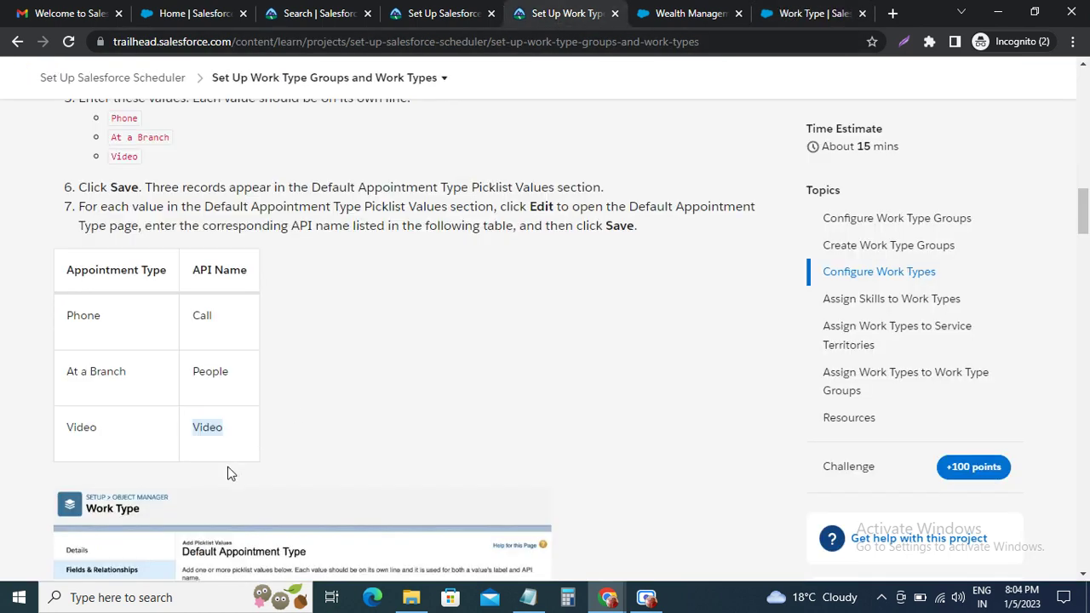
scroll(227, 471, down, 3)
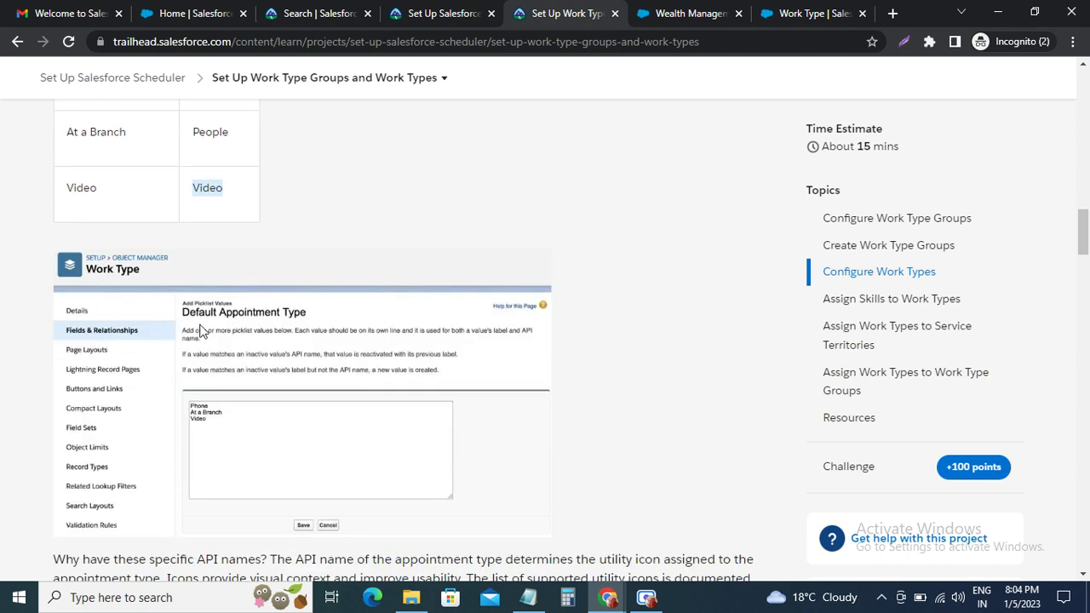
scroll(207, 350, down, 2)
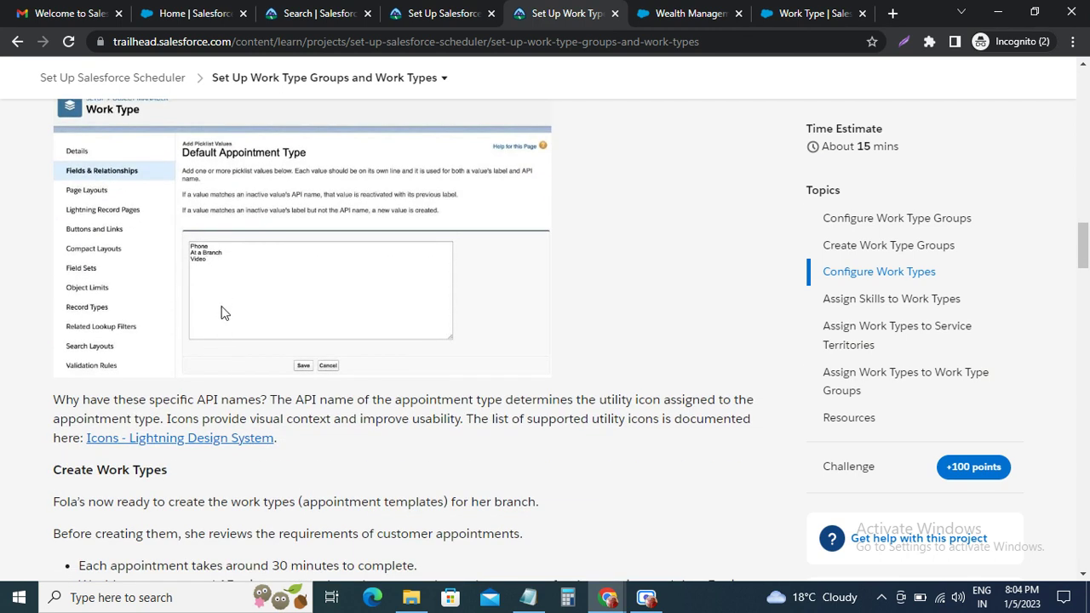
scroll(239, 327, up, 1)
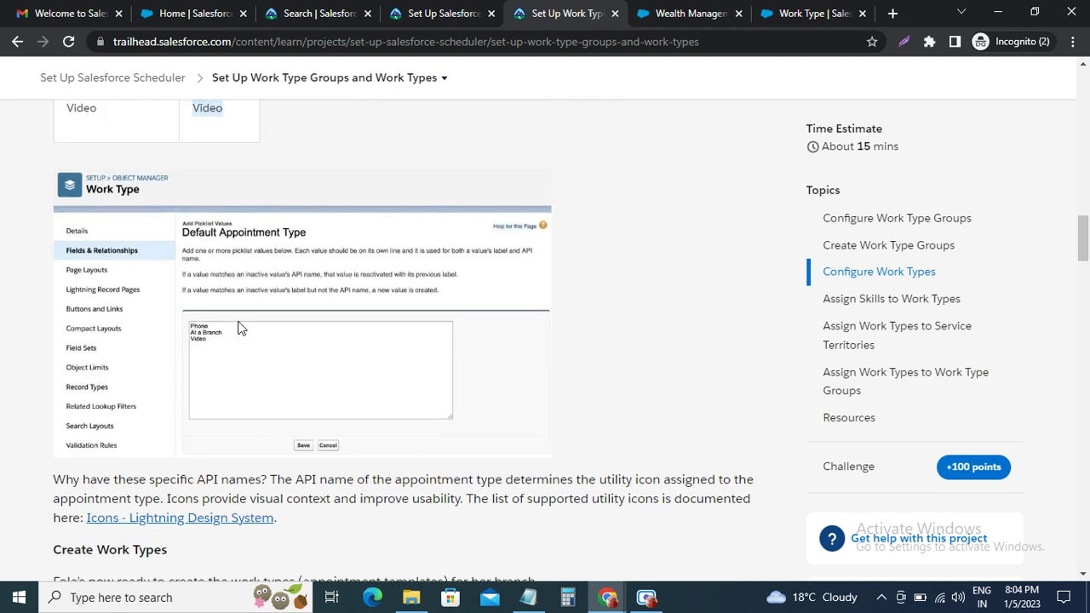
scroll(334, 300, down, 1)
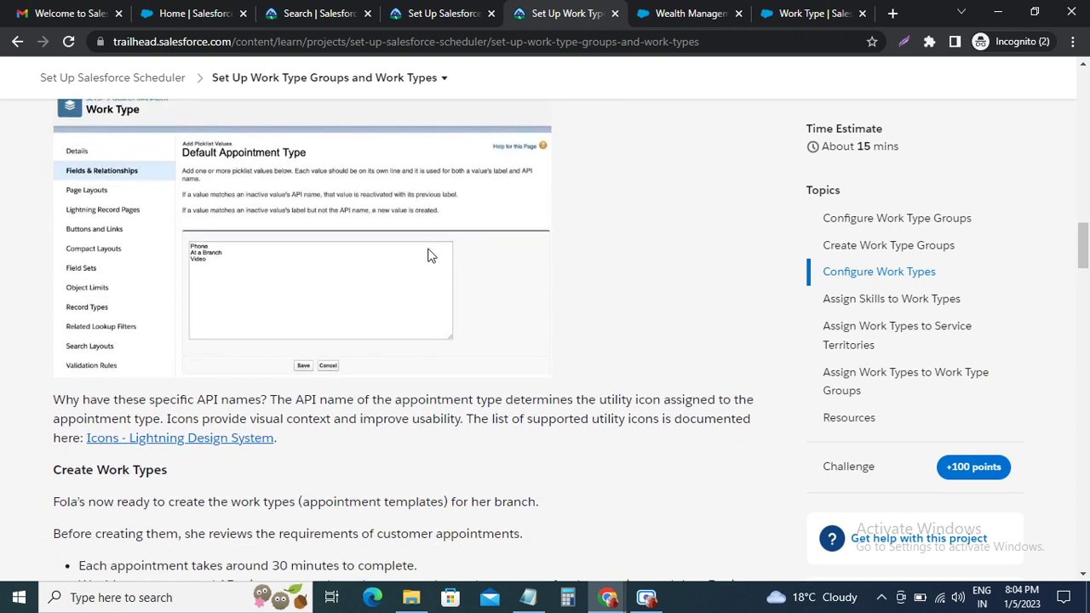
click(800, 15)
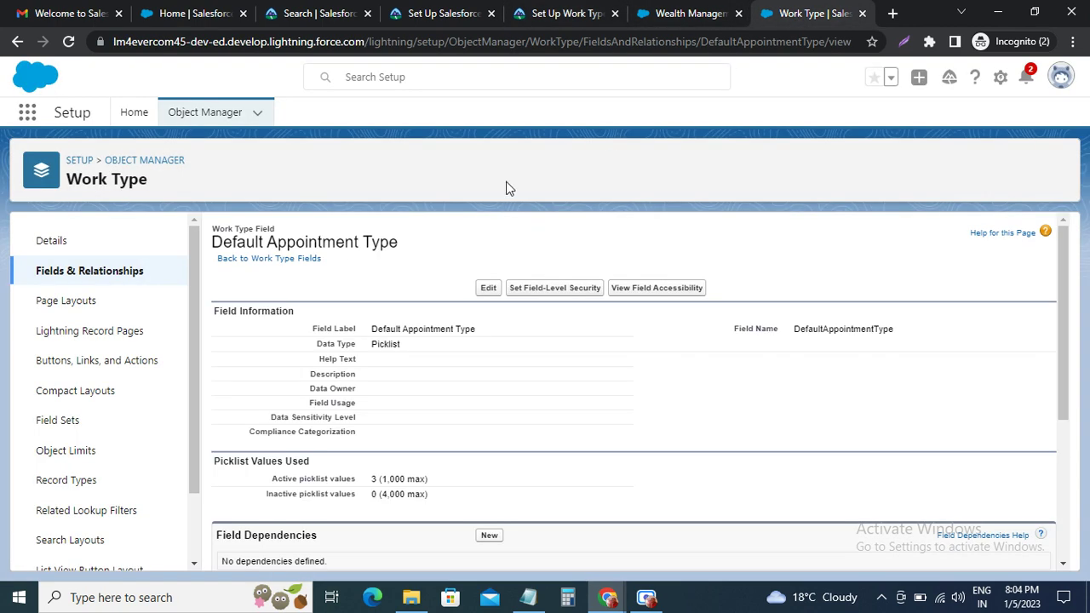
scroll(350, 279, down, 3)
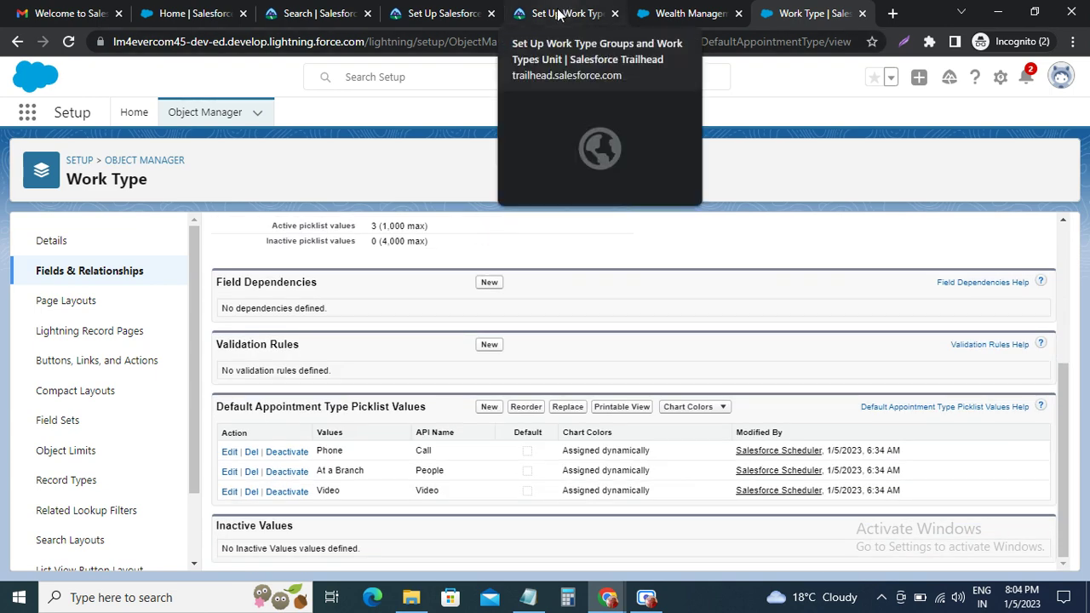
scroll(498, 254, up, 2)
scroll(498, 253, up, 2)
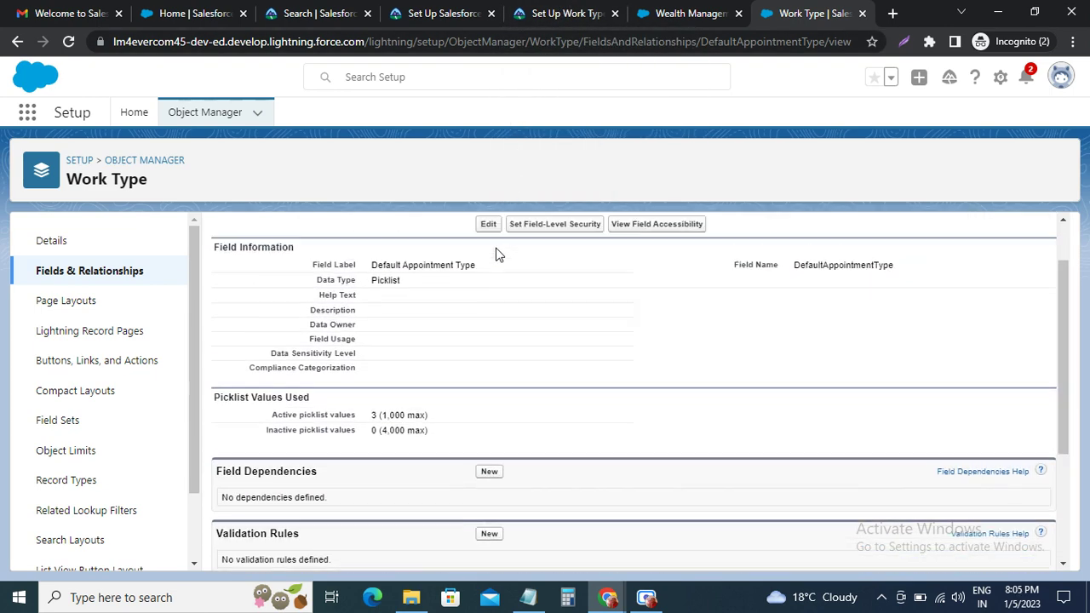
scroll(503, 246, down, 2)
scroll(502, 246, down, 2)
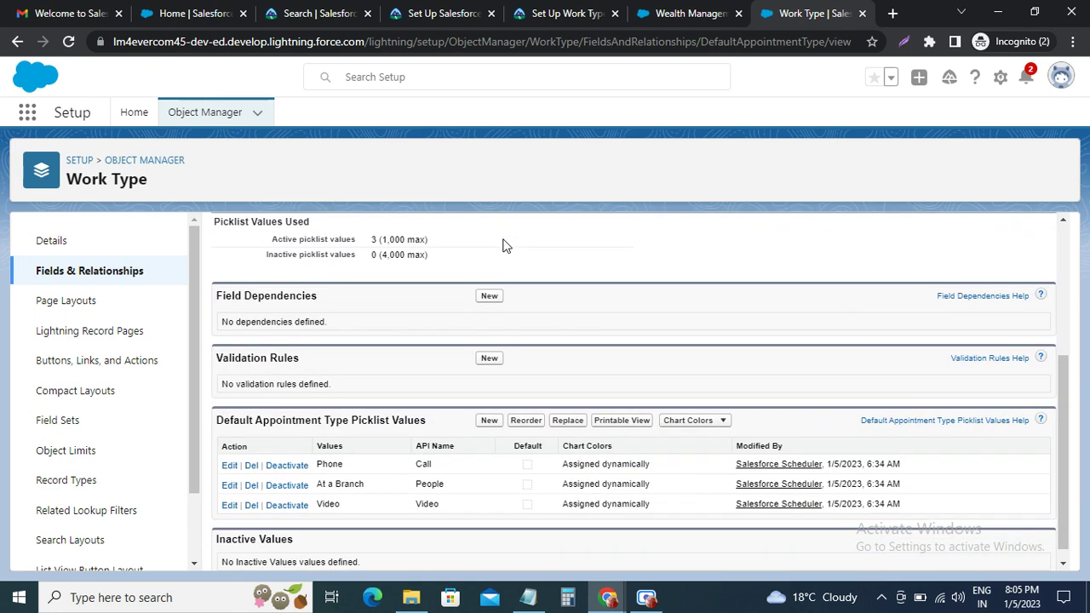
click(568, 13)
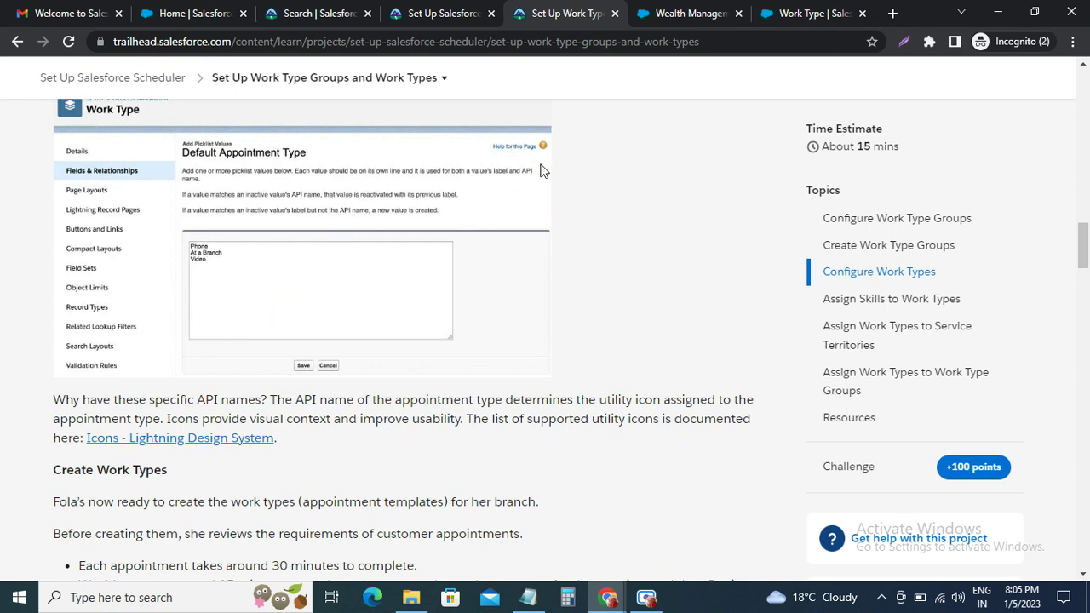
click(785, 13)
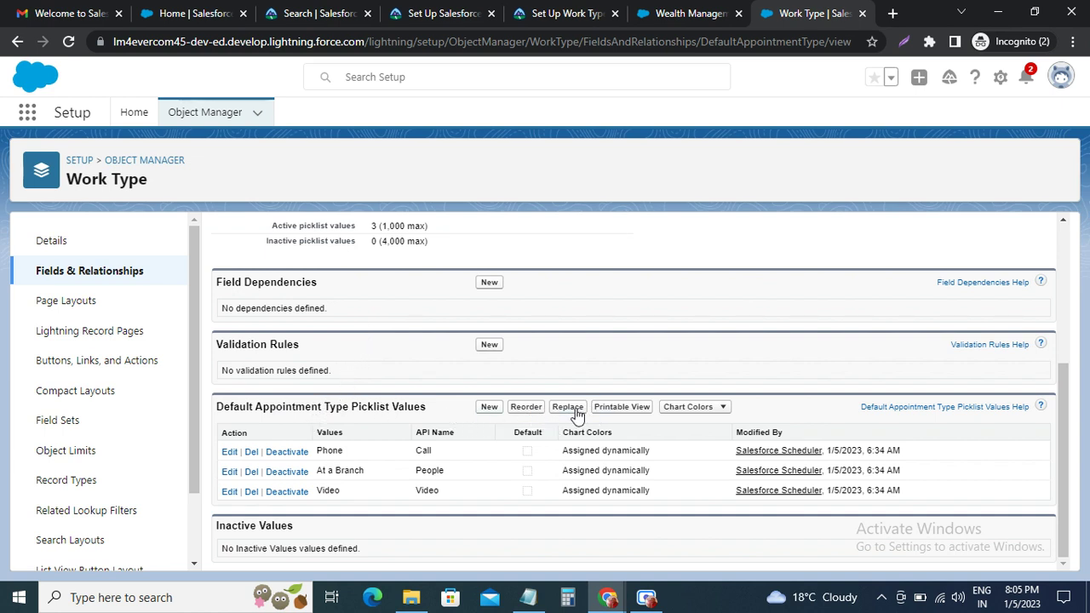
scroll(511, 385, up, 3)
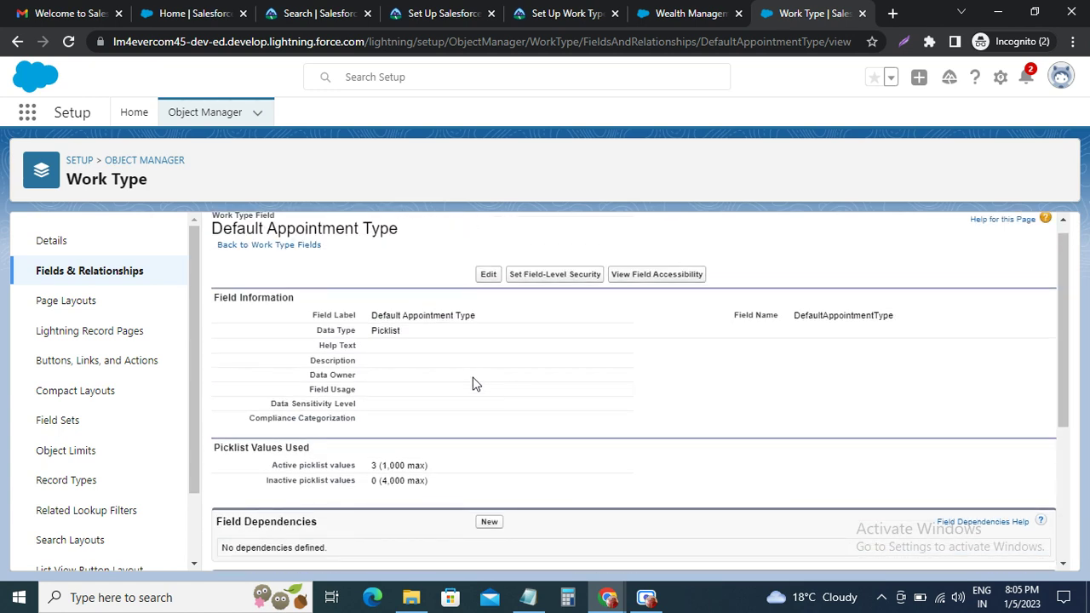
scroll(490, 368, up, 1)
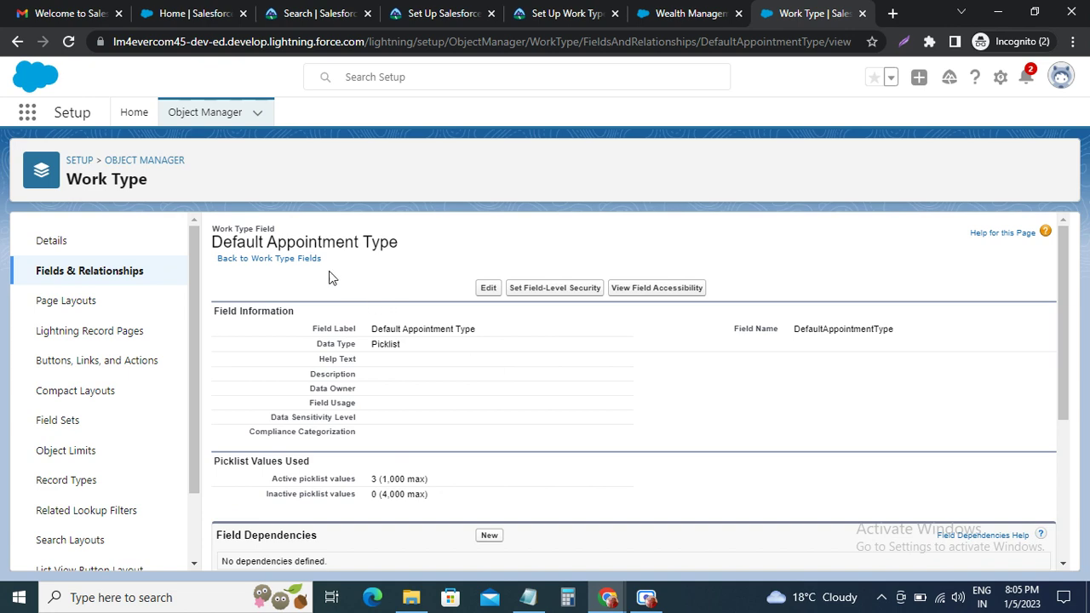
scroll(405, 317, down, 2)
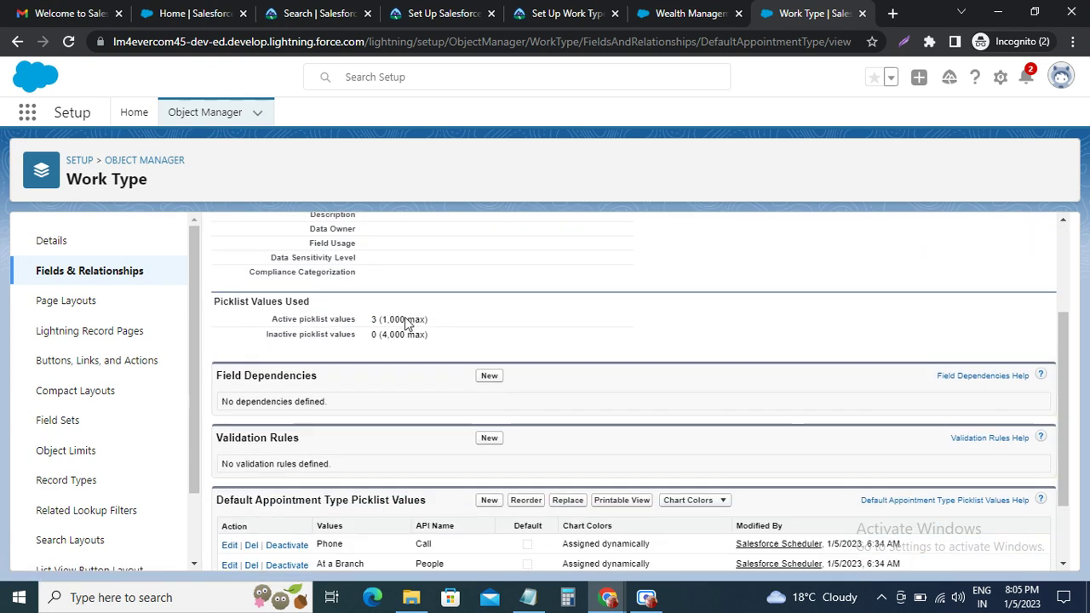
Read Trailhead's Create Work Types instructions and start a new work type record in the Salesforce Scheduler app.
click(565, 13)
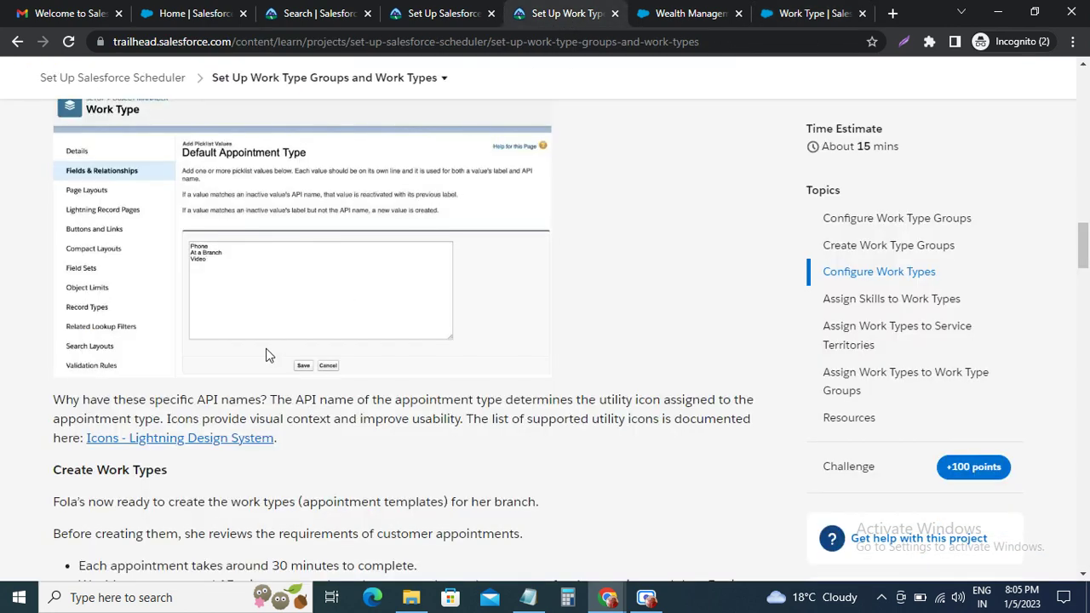
scroll(213, 271, down, 1)
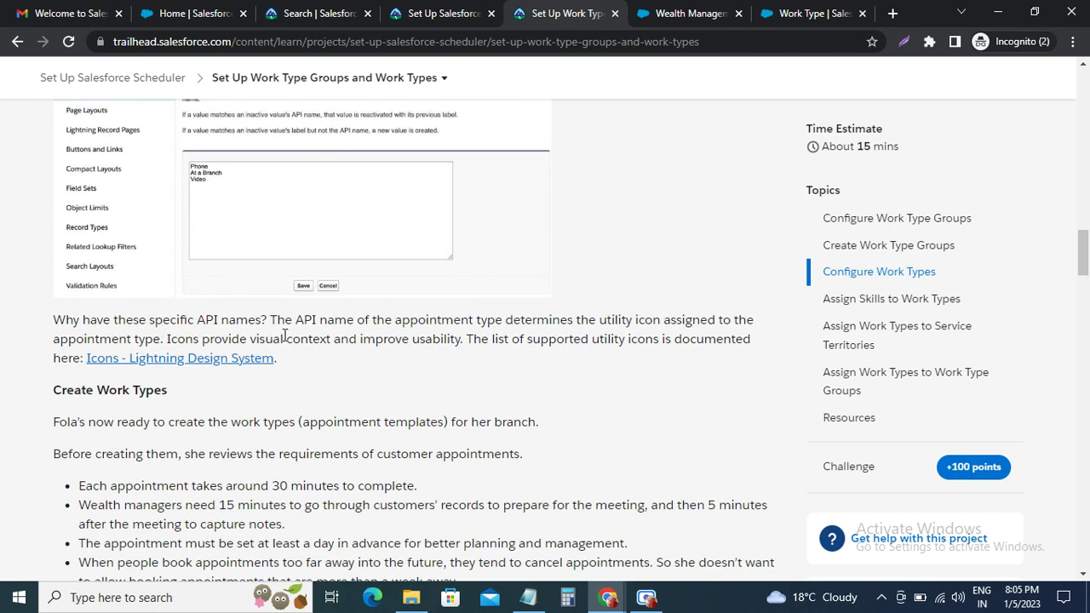
scroll(196, 392, down, 3)
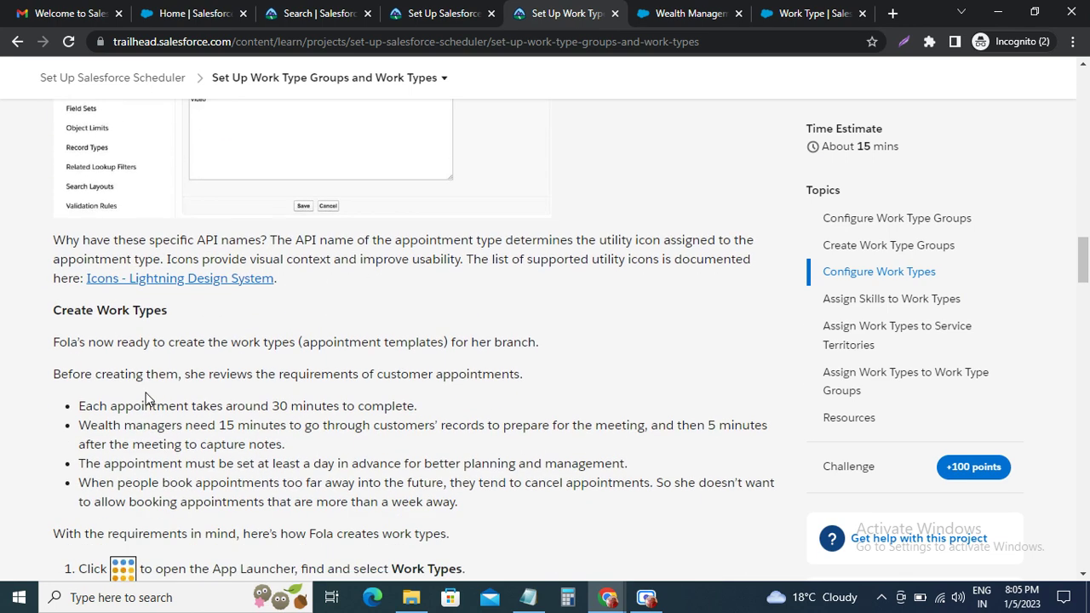
scroll(147, 394, down, 2)
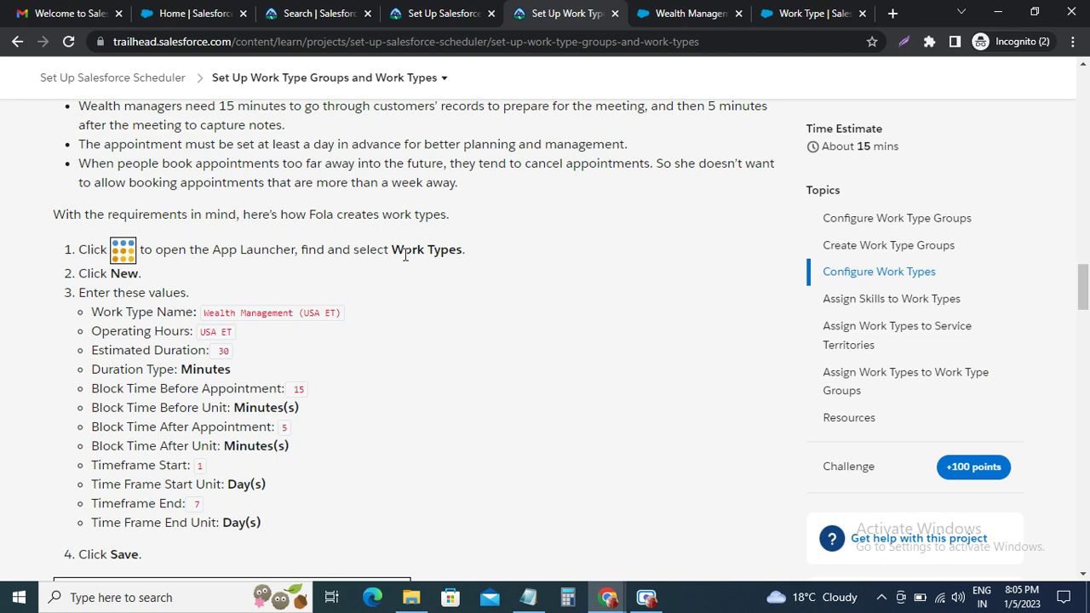
drag(392, 249, 463, 249)
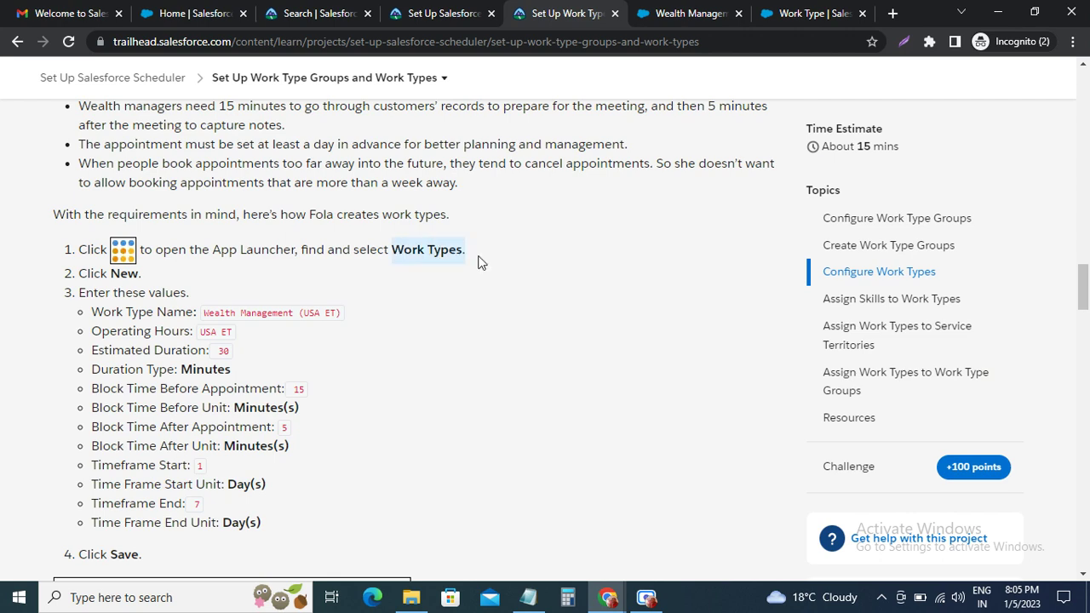
click(797, 14)
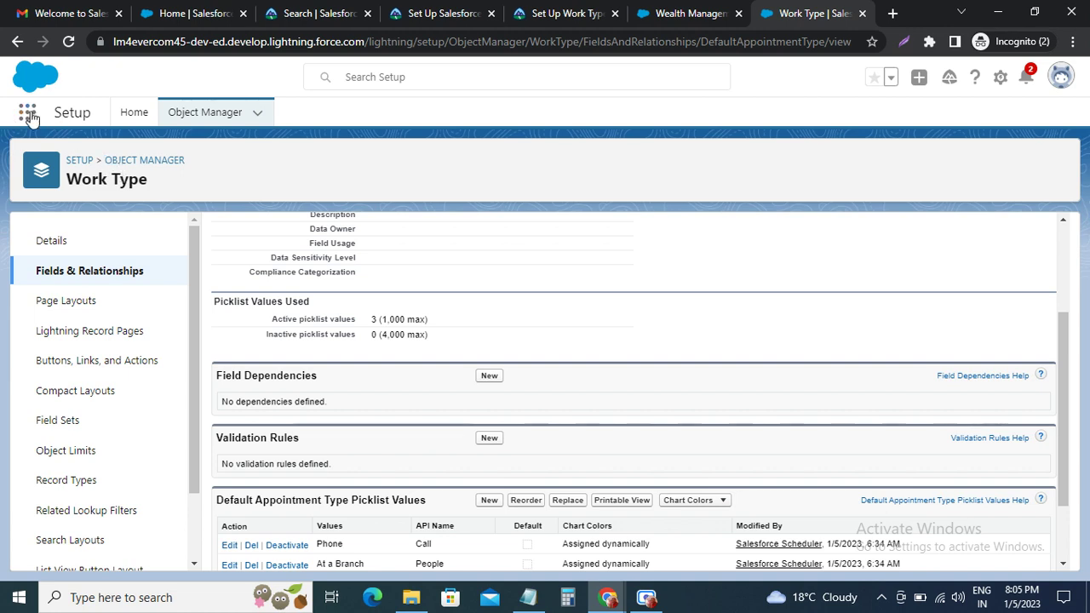
click(704, 18)
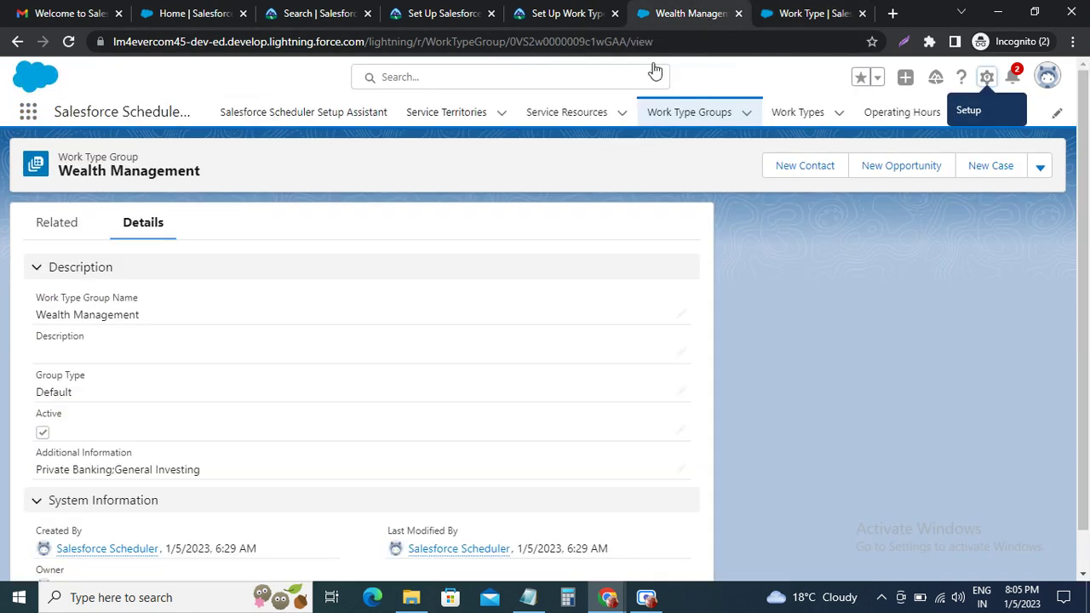
click(806, 112)
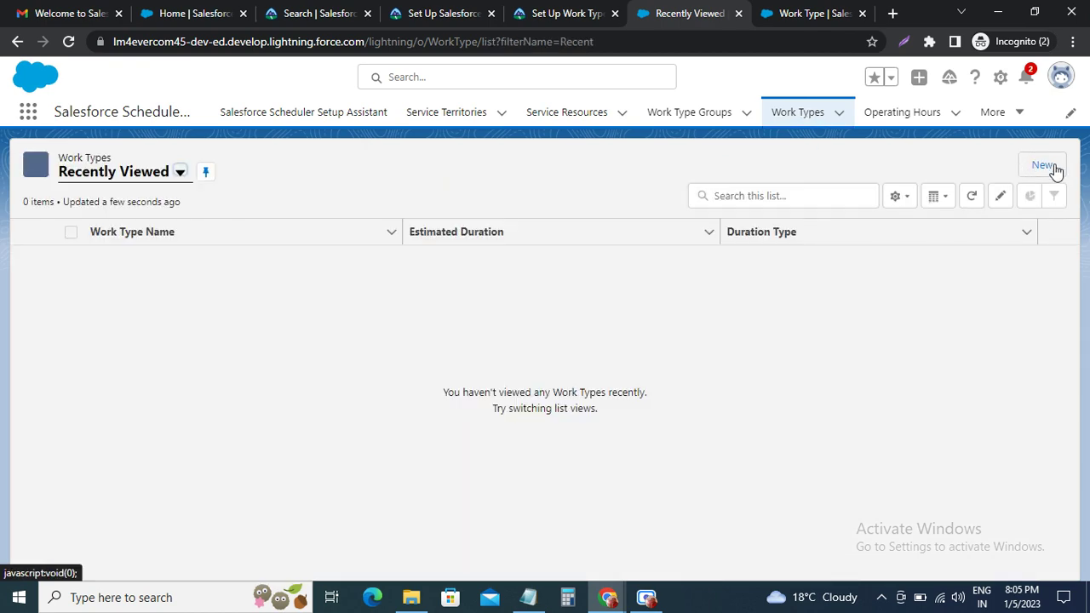
click(1050, 170)
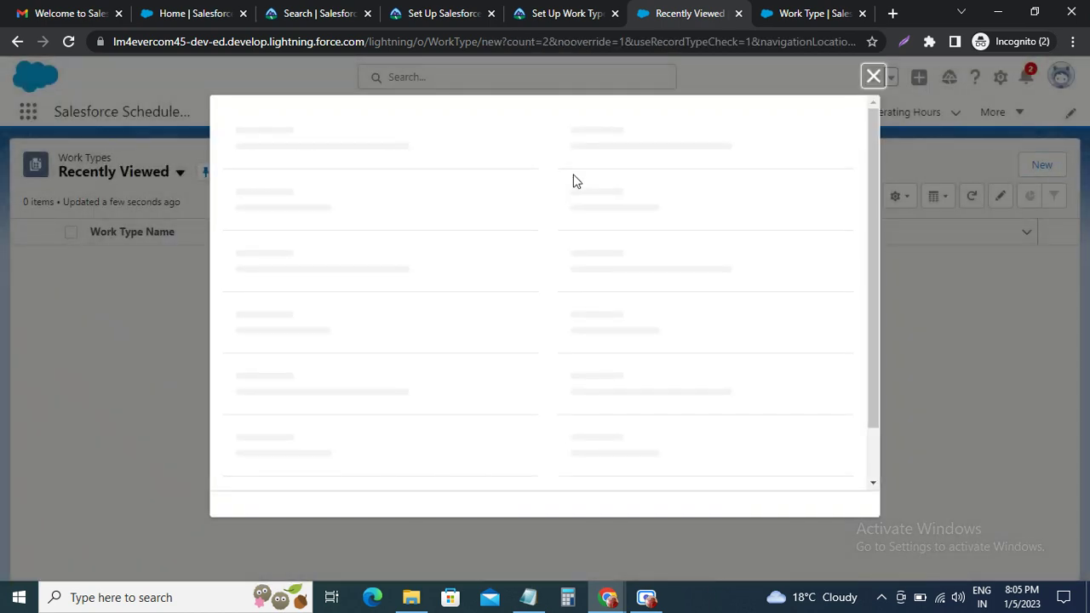
Set the Work Type Name to Wealth Management (USA ET), copied from the Trailhead instructions.
click(553, 13)
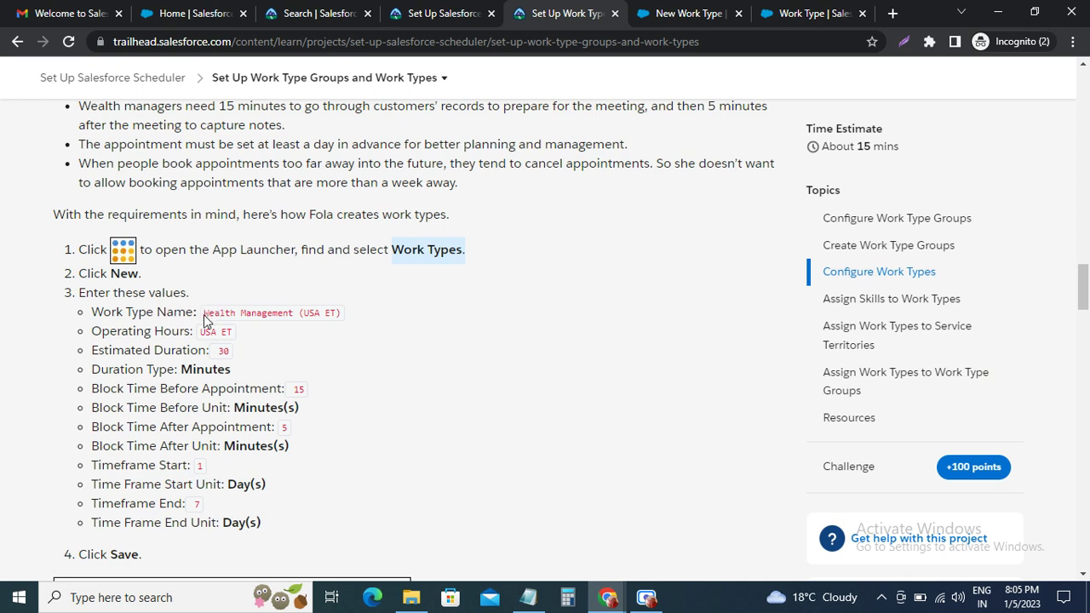
drag(205, 314, 344, 312)
key(ctrl+c)
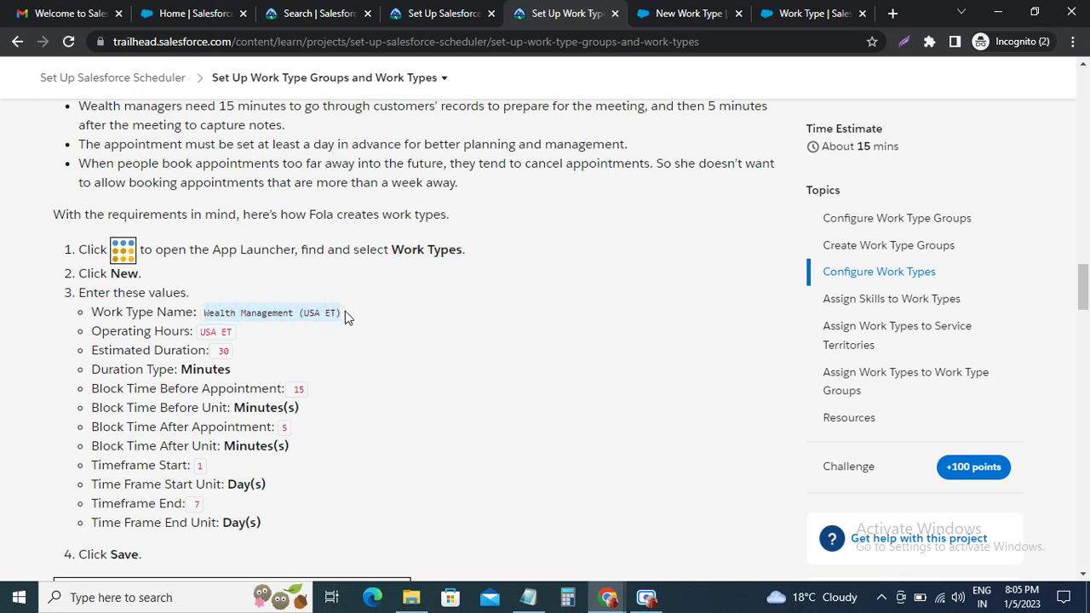
click(699, 21)
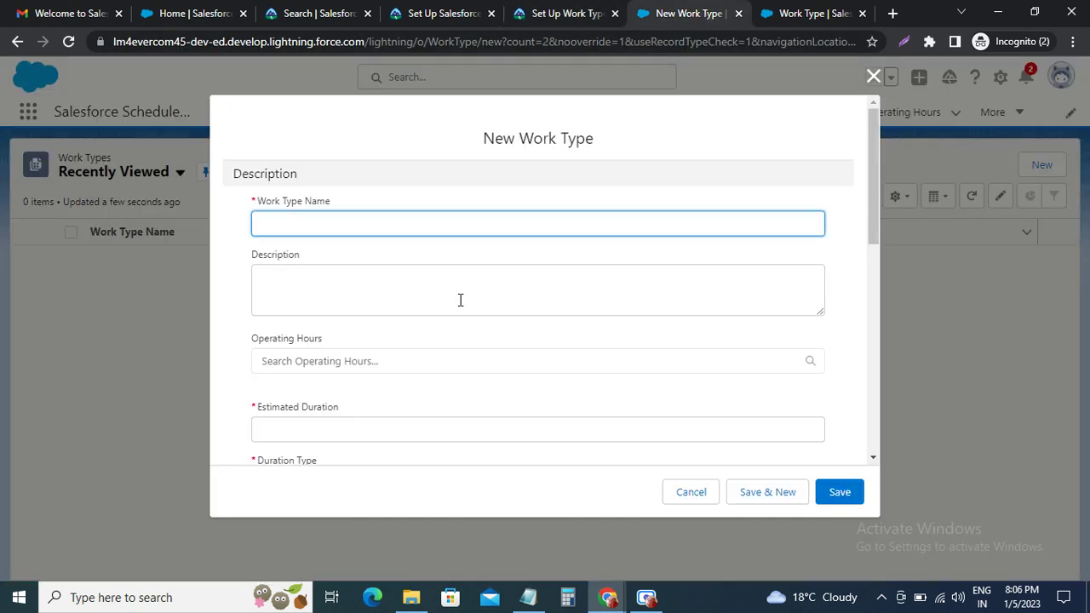
key(ctrl+v)
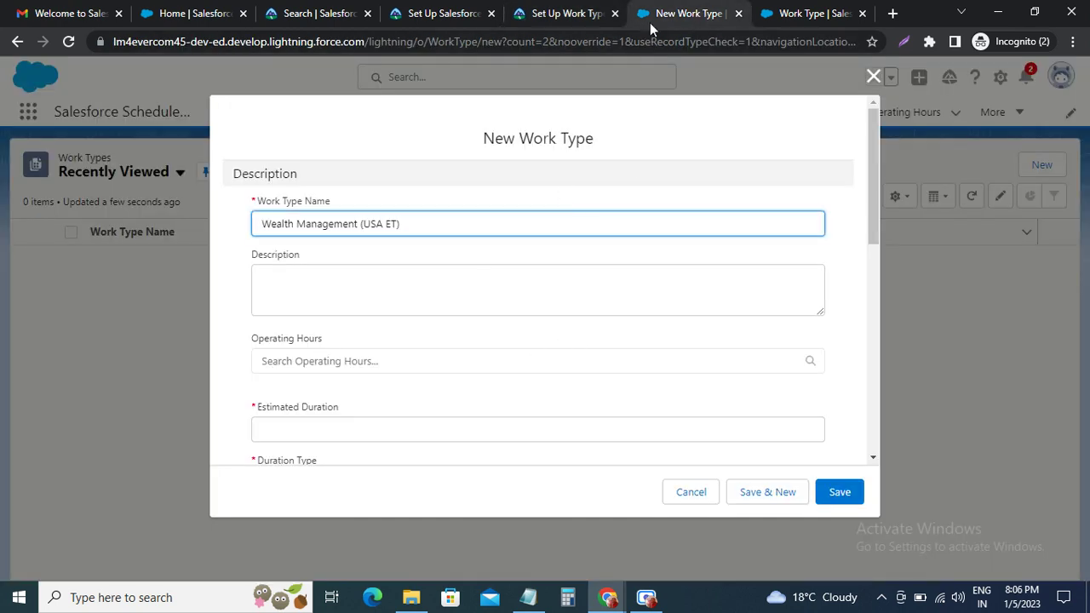
Set the new work type's Operating Hours to the existing USA ET record, as listed in Trailhead.
click(584, 15)
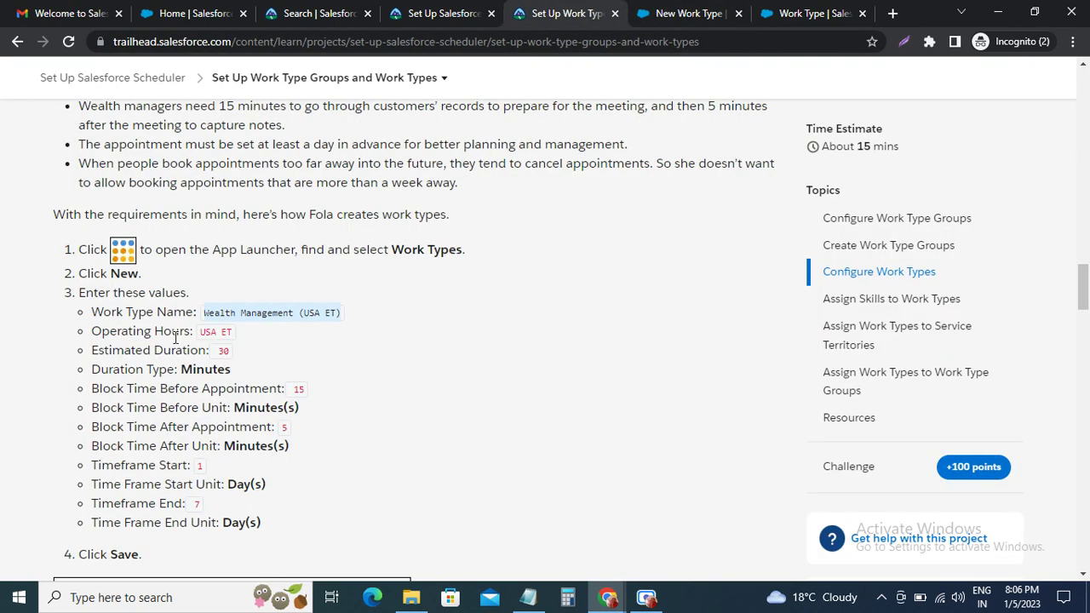
drag(203, 331, 239, 339)
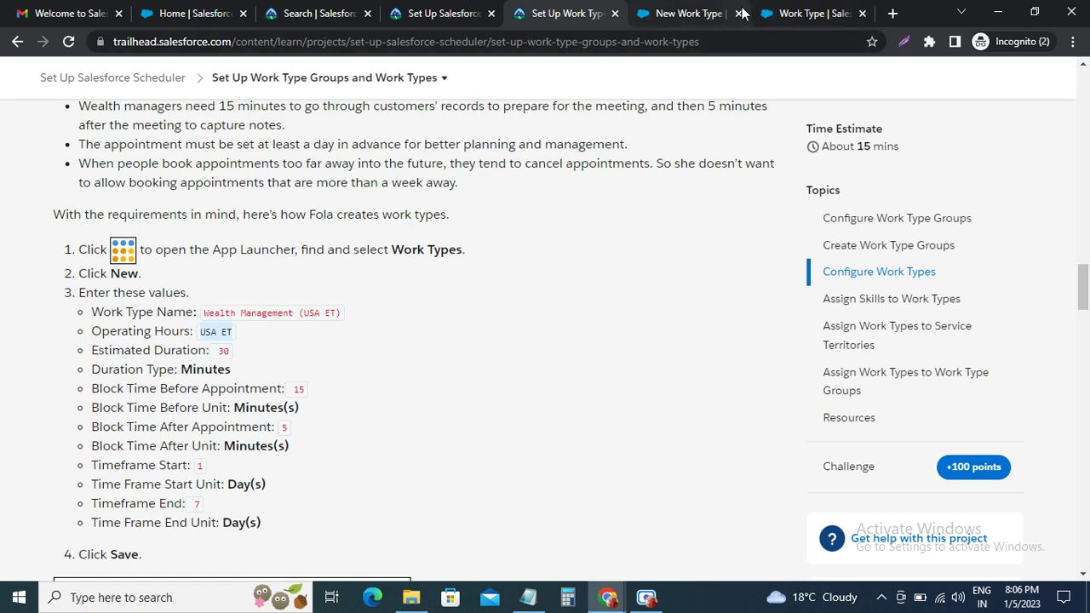
click(689, 12)
click(306, 366)
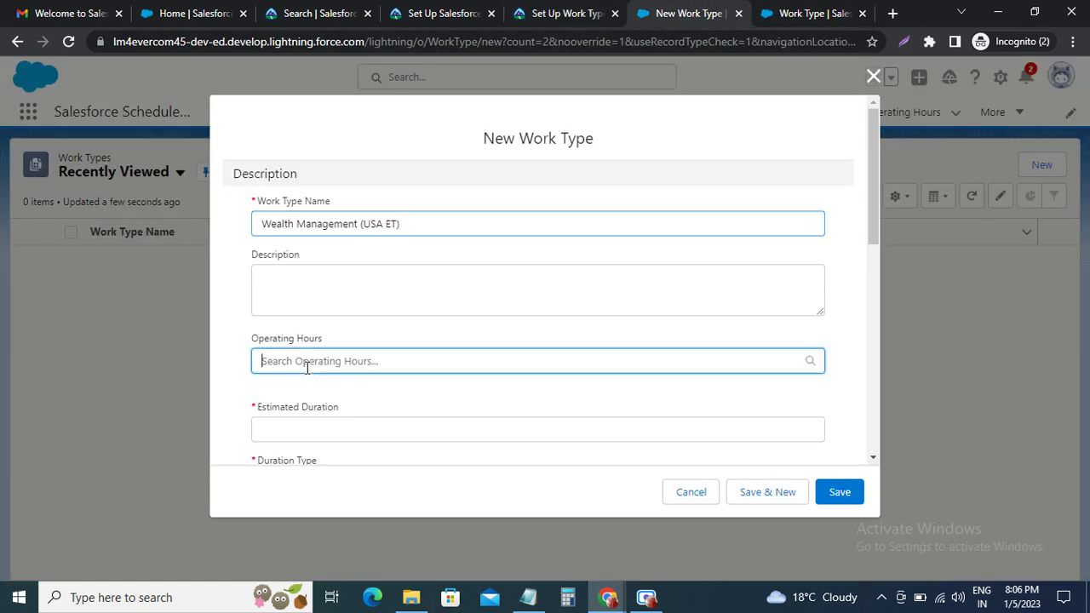
text(USA ET)
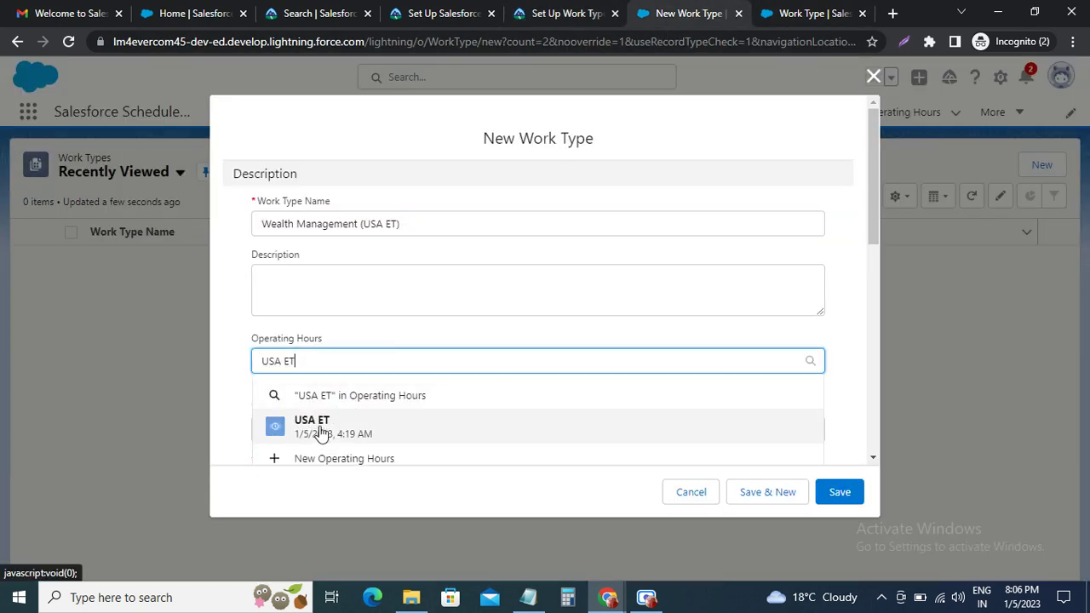
click(320, 433)
Set the new work type's Estimated Duration to 30 and its Duration Type to Minutes, following the Trailhead values.
click(566, 13)
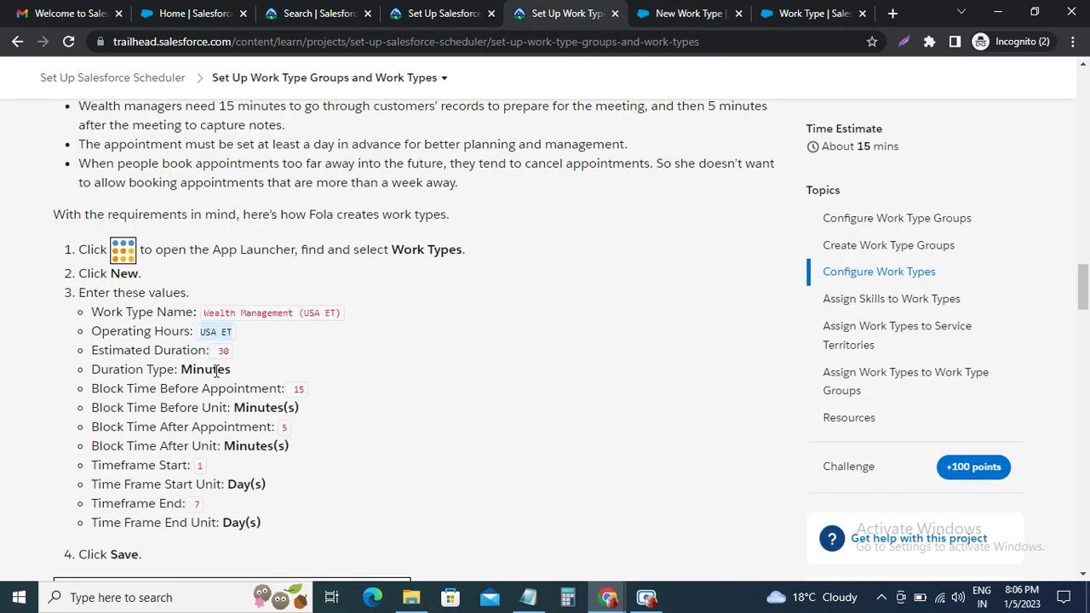
double_click(201, 369)
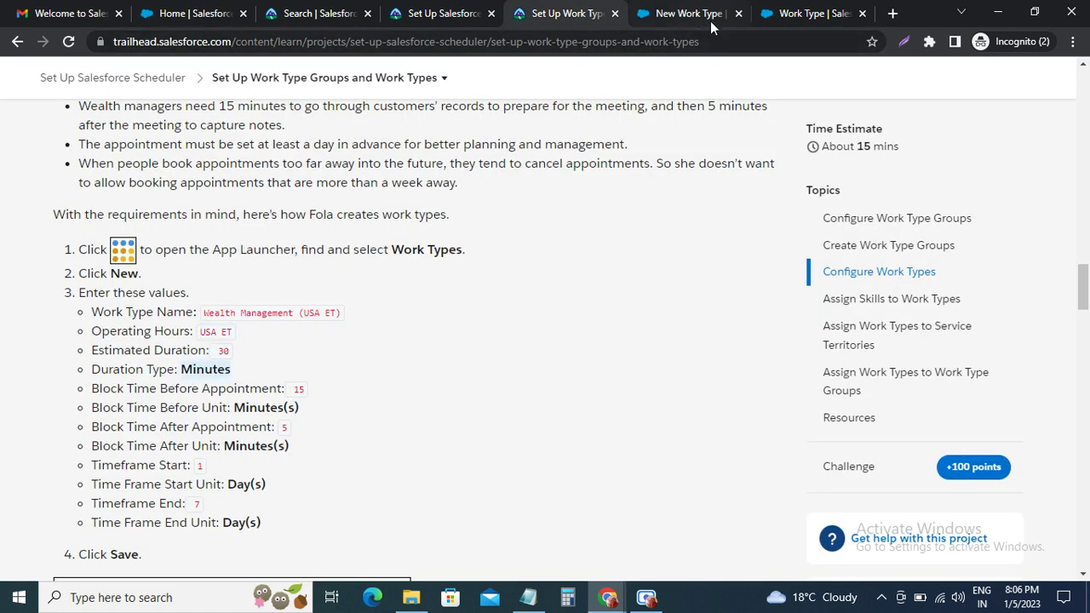
click(682, 12)
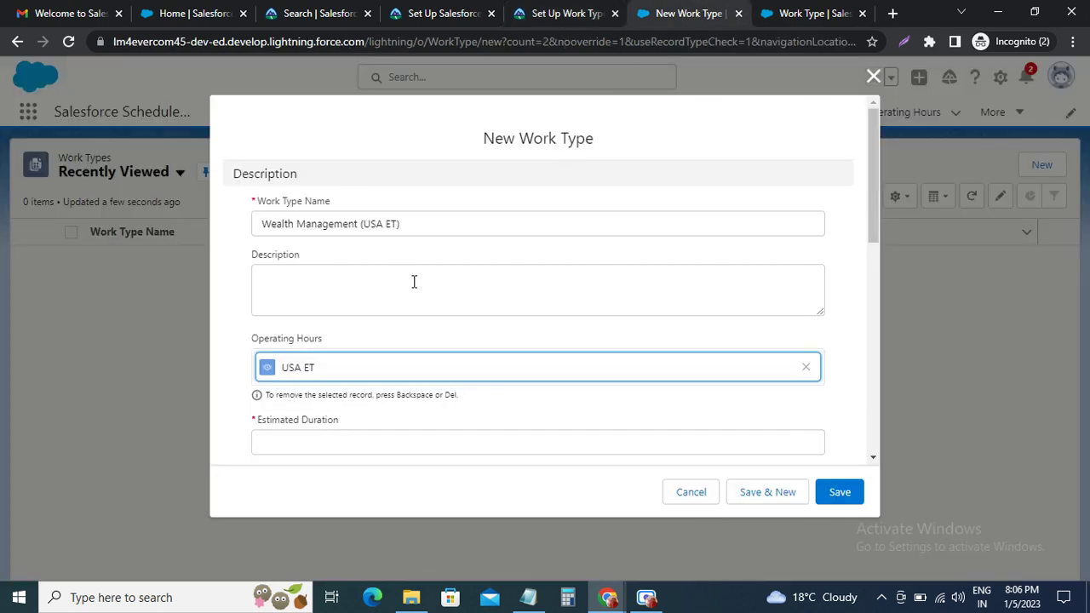
scroll(372, 372, down, 3)
click(316, 285)
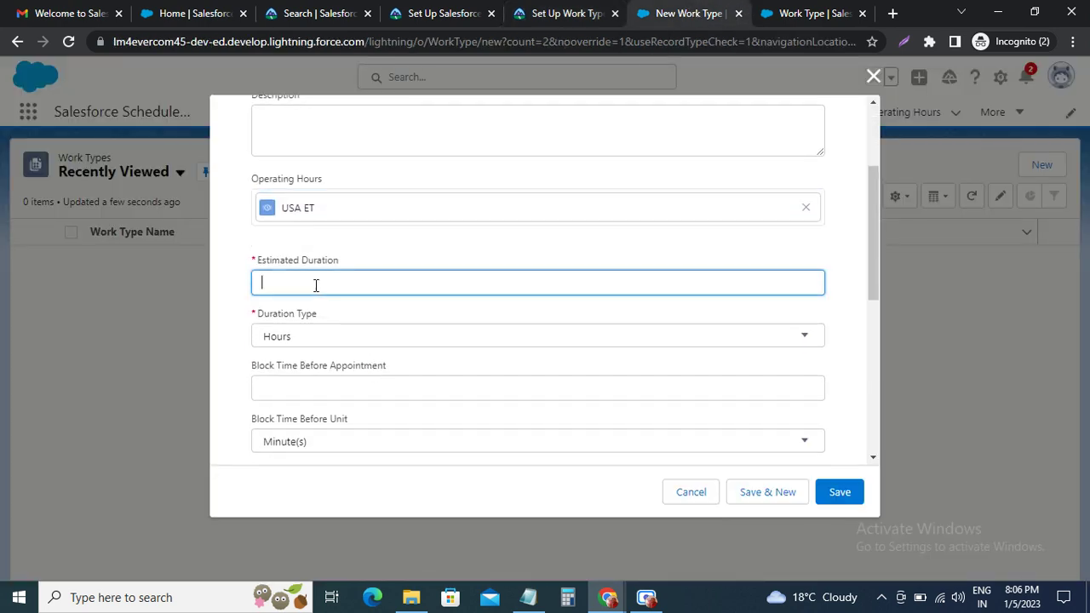
text(30)
click(273, 341)
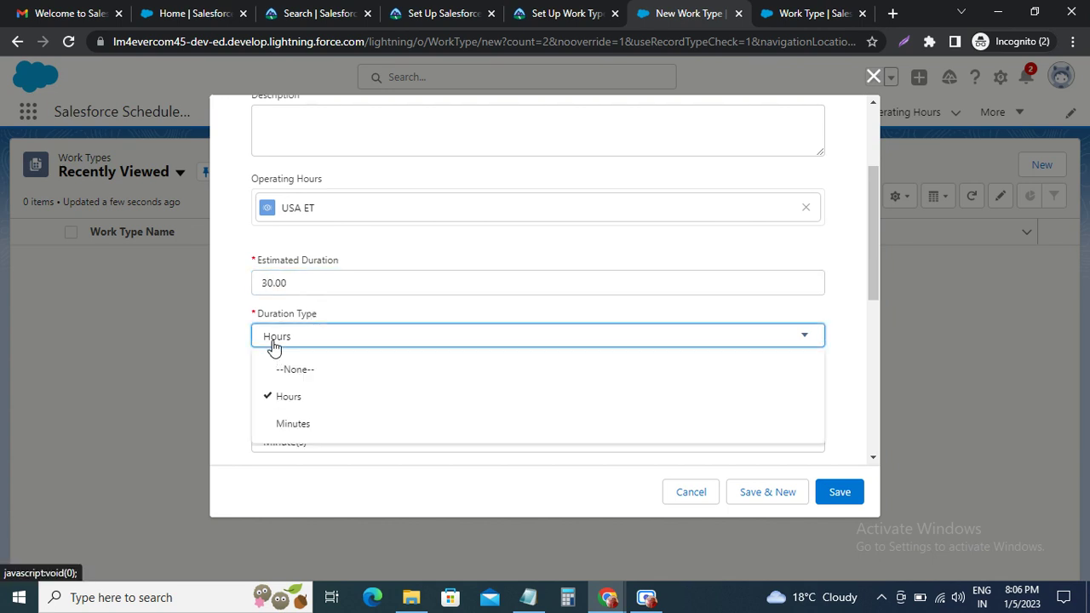
click(283, 422)
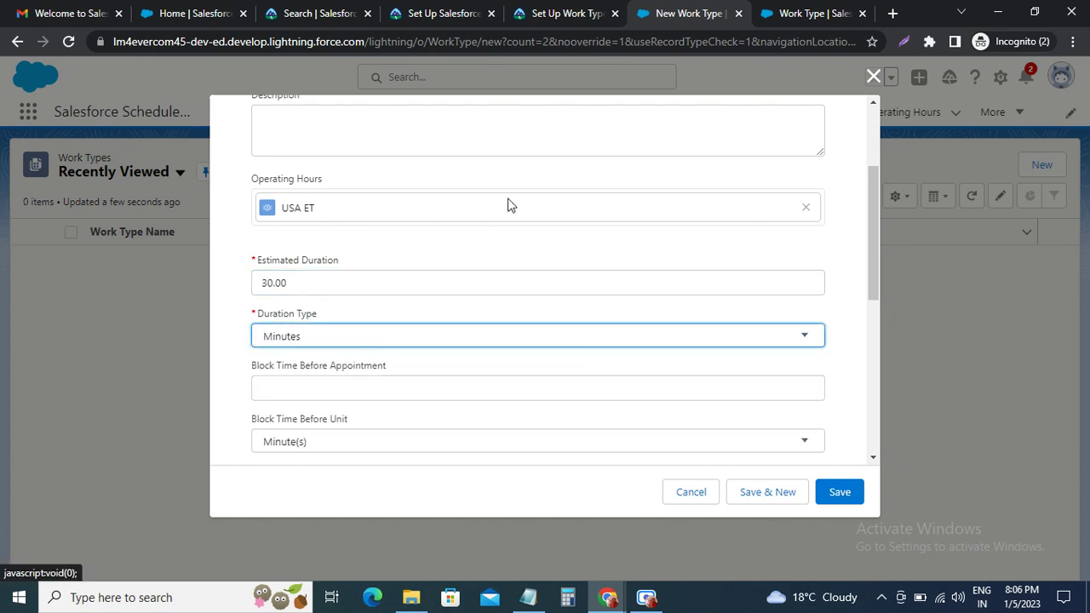
Set Block Time Before Appointment to 15 with Minute(s) as its unit, as listed in Trailhead.
click(563, 13)
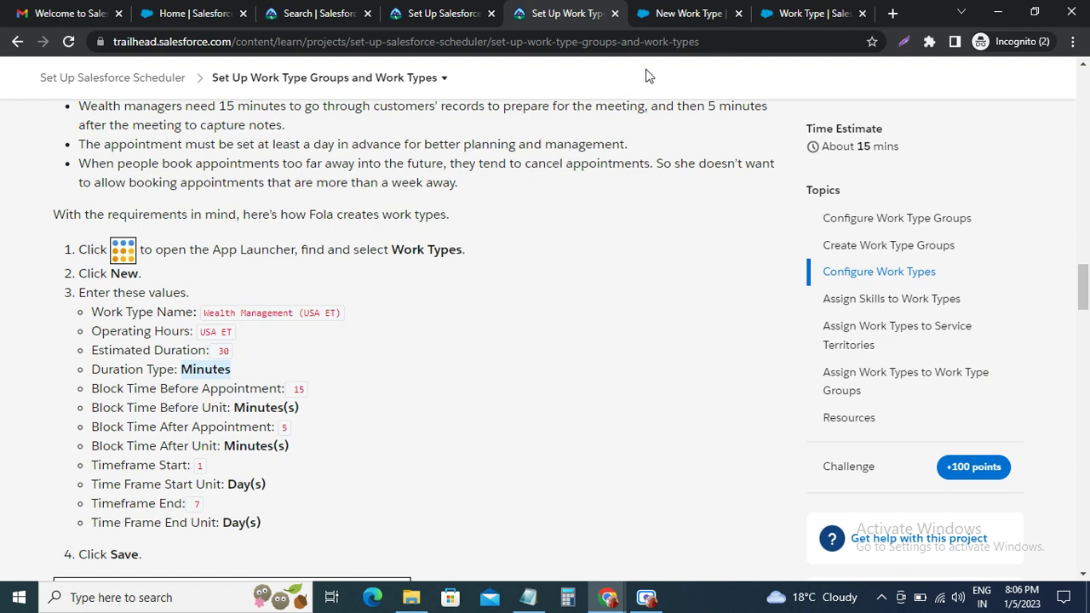
click(694, 15)
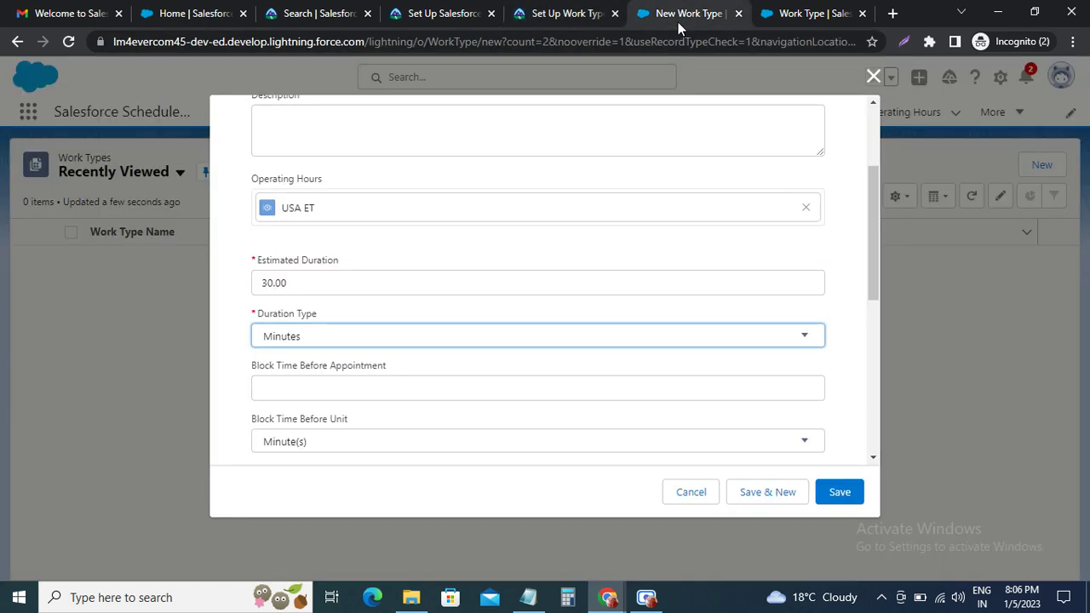
click(315, 387)
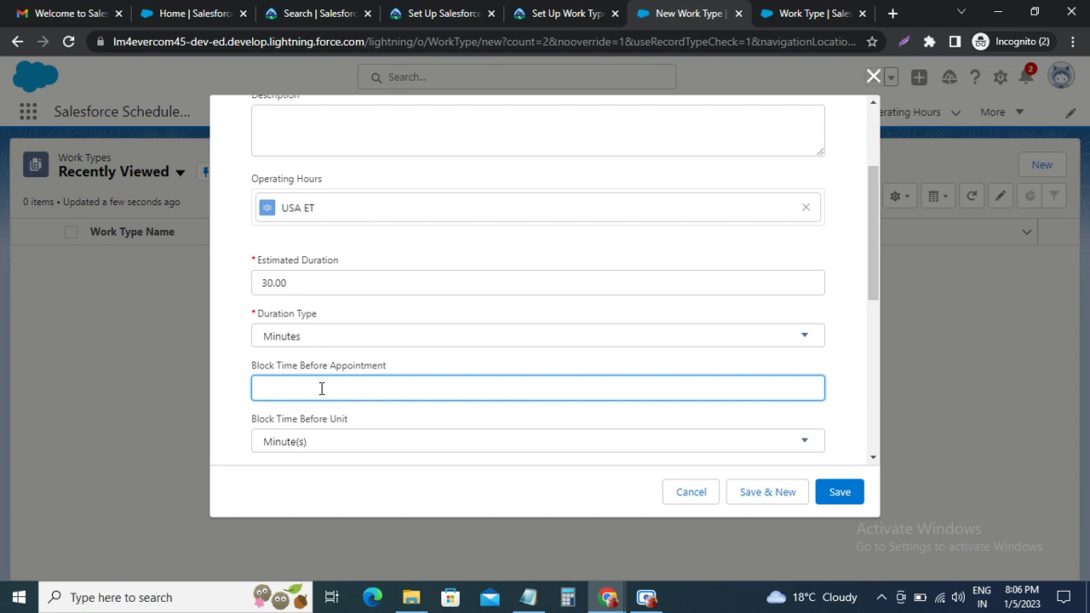
click(332, 457)
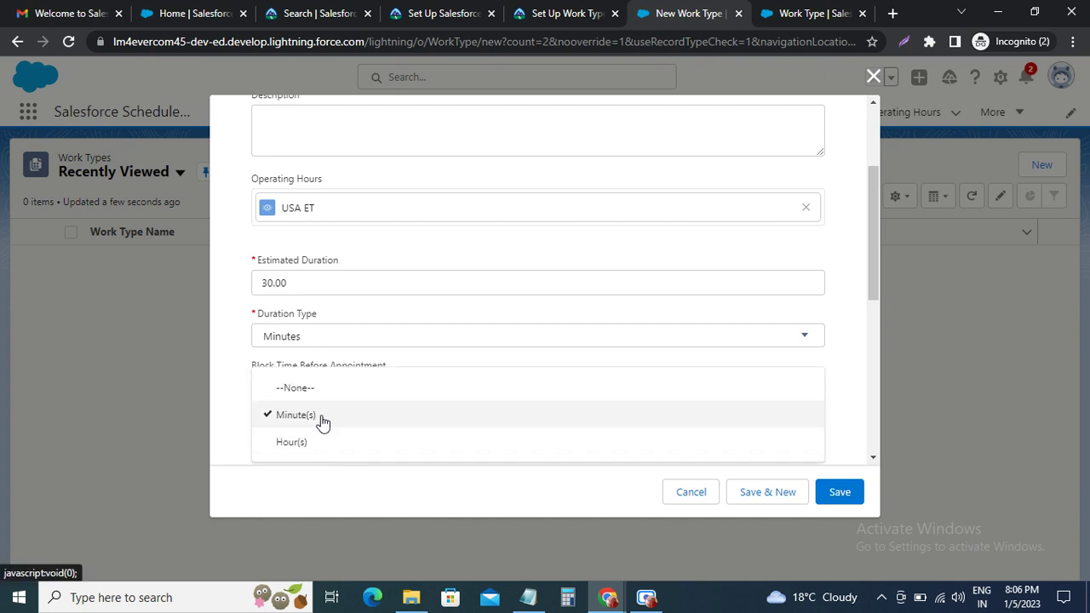
click(318, 421)
scroll(322, 328, down, 4)
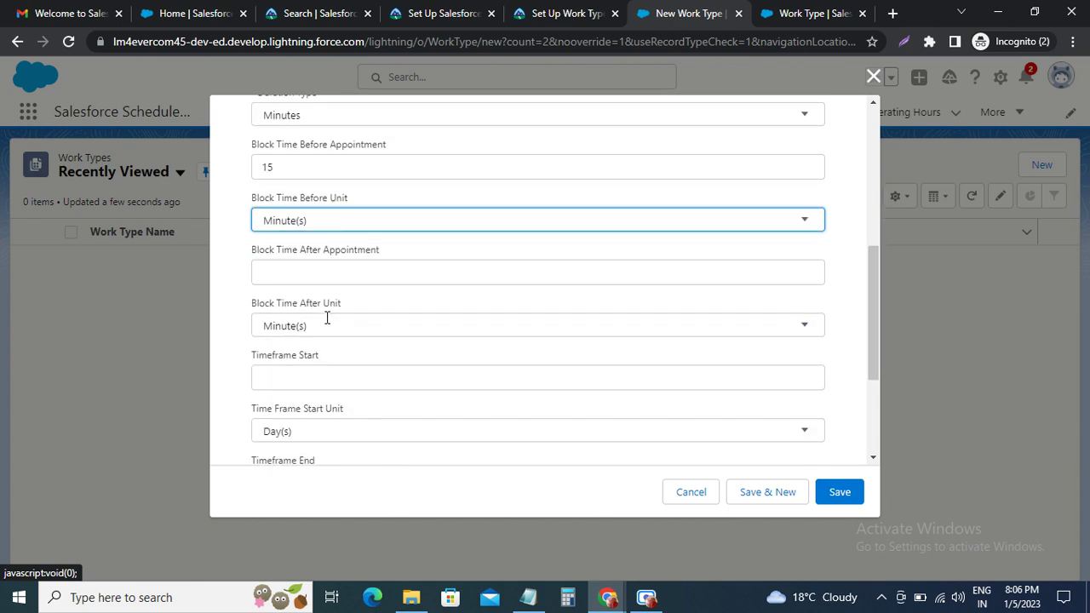
scroll(431, 161, up, 1)
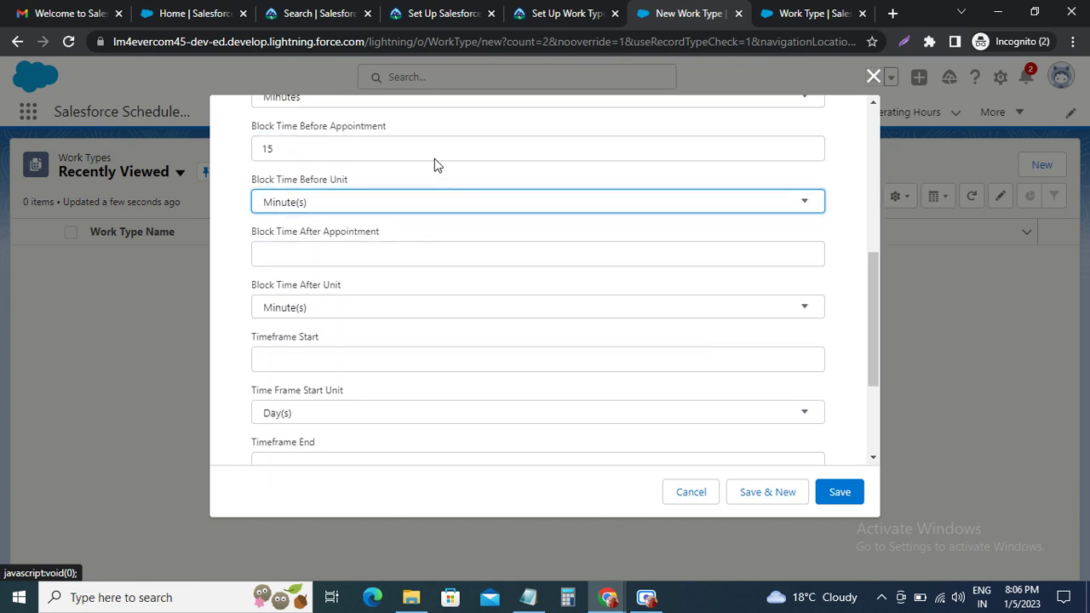
Check the Trailhead values and set the work type's Block Time After Appointment to 5.
click(571, 14)
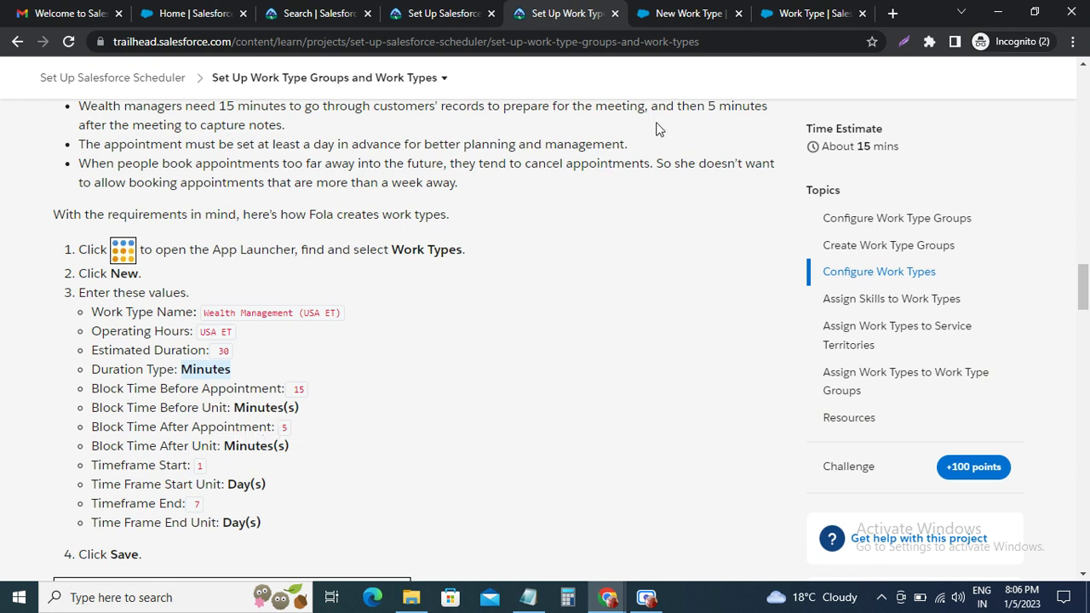
click(685, 13)
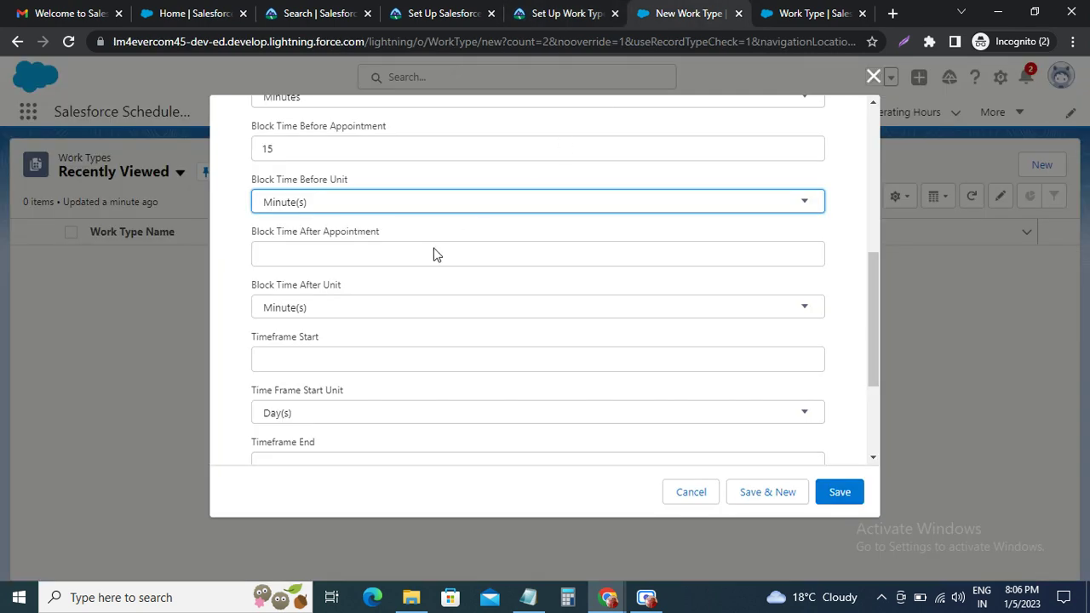
click(304, 246)
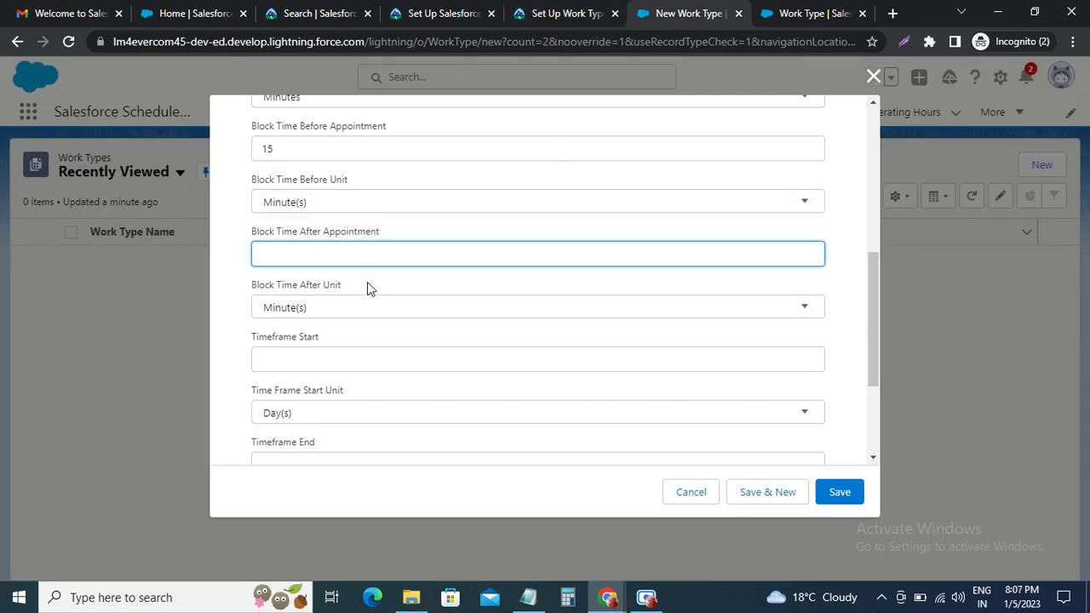
text(5)
Set the work type's Timeframe Start to 1 according to the Trailhead instructions.
click(312, 356)
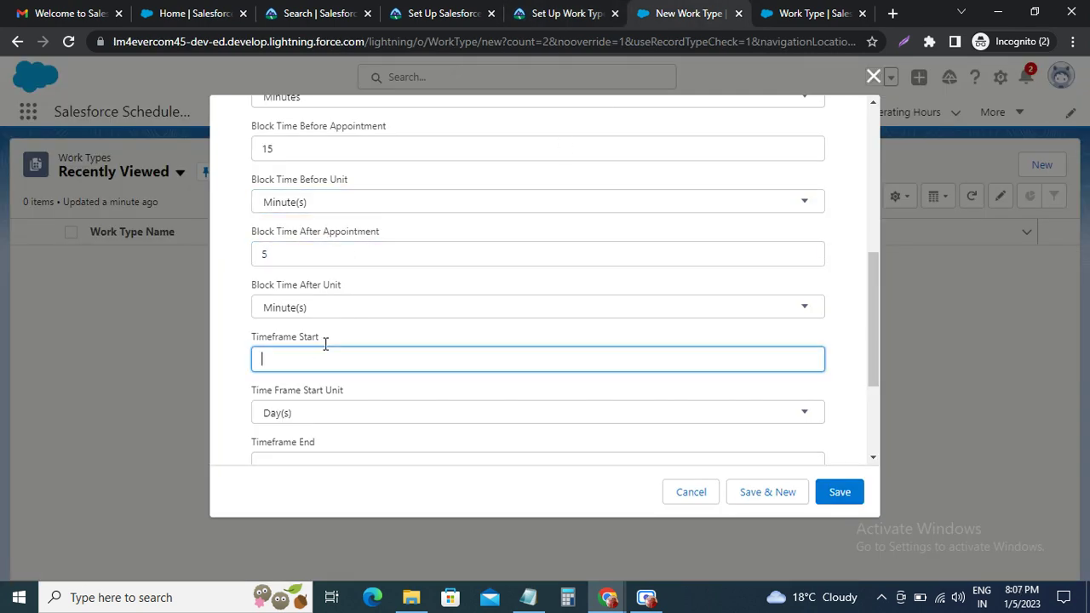
click(562, 14)
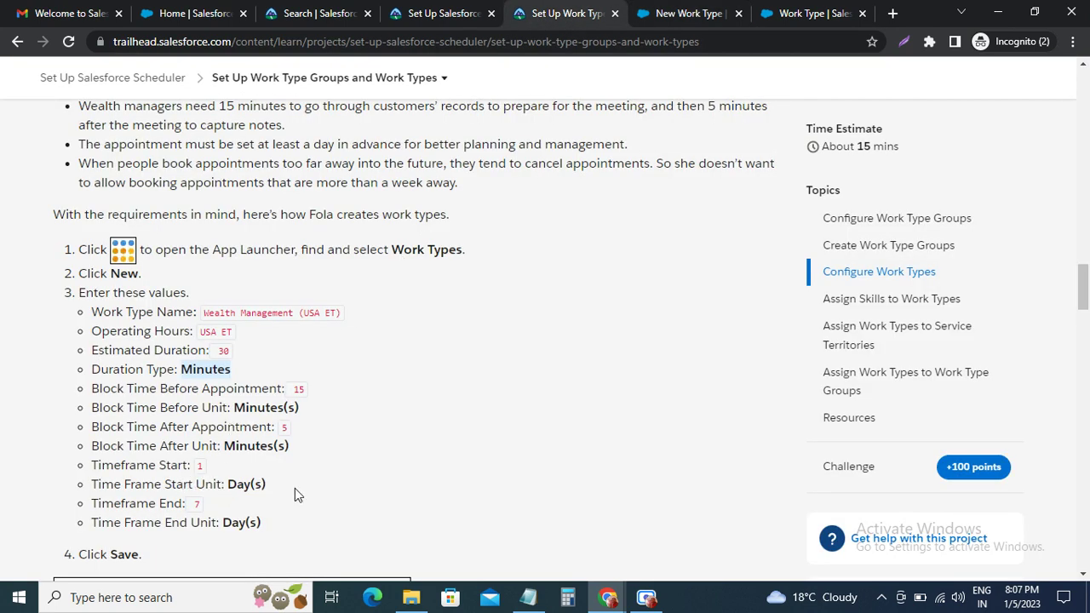
click(685, 13)
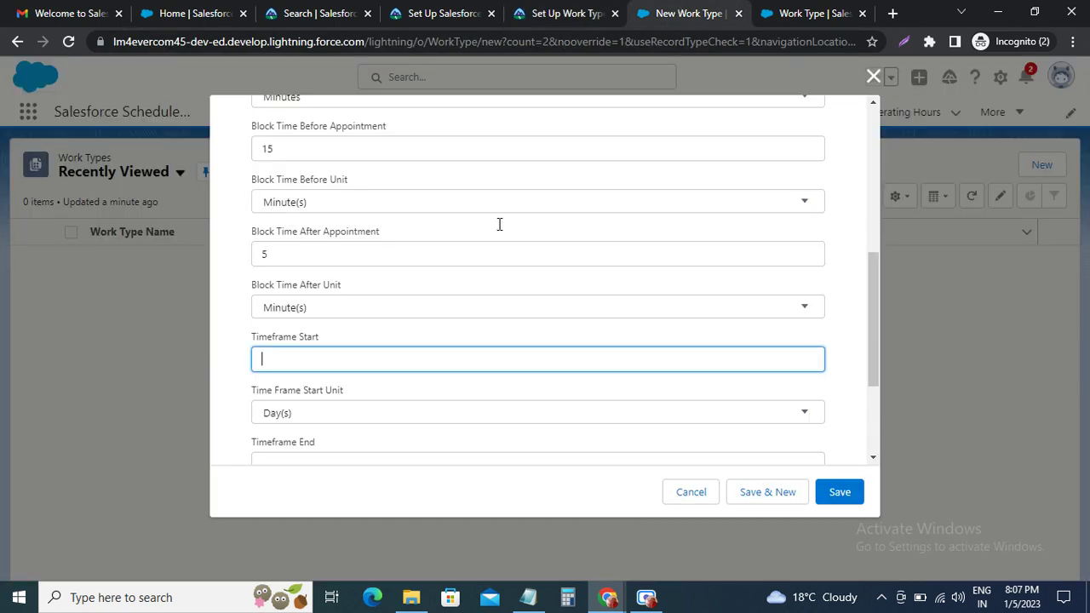
scroll(320, 379, down, 1)
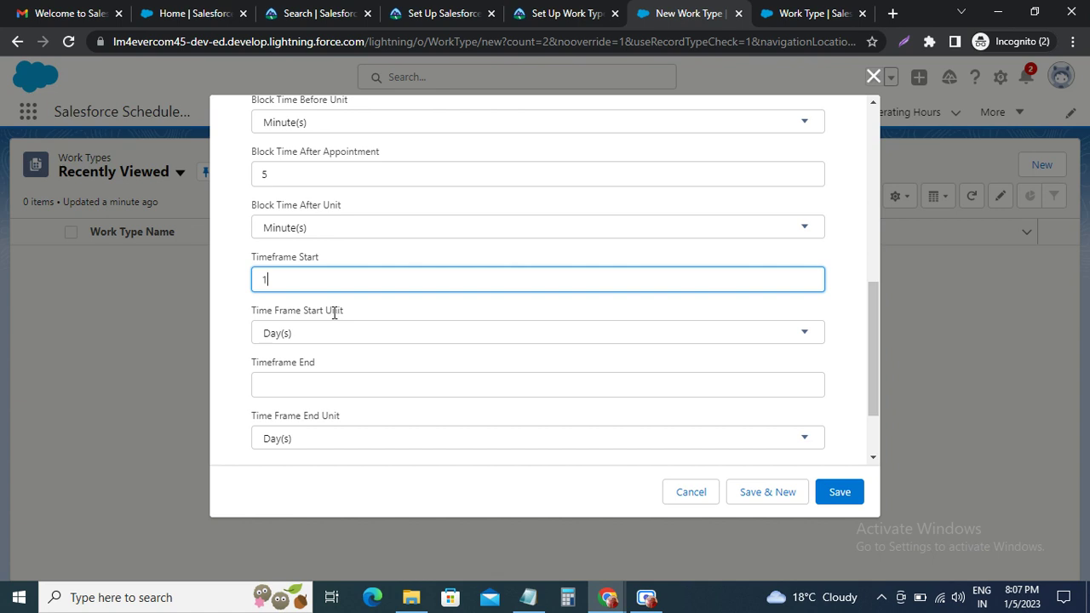
Set Timeframe End to 7, as listed in Trailhead, and save the new work type.
click(305, 376)
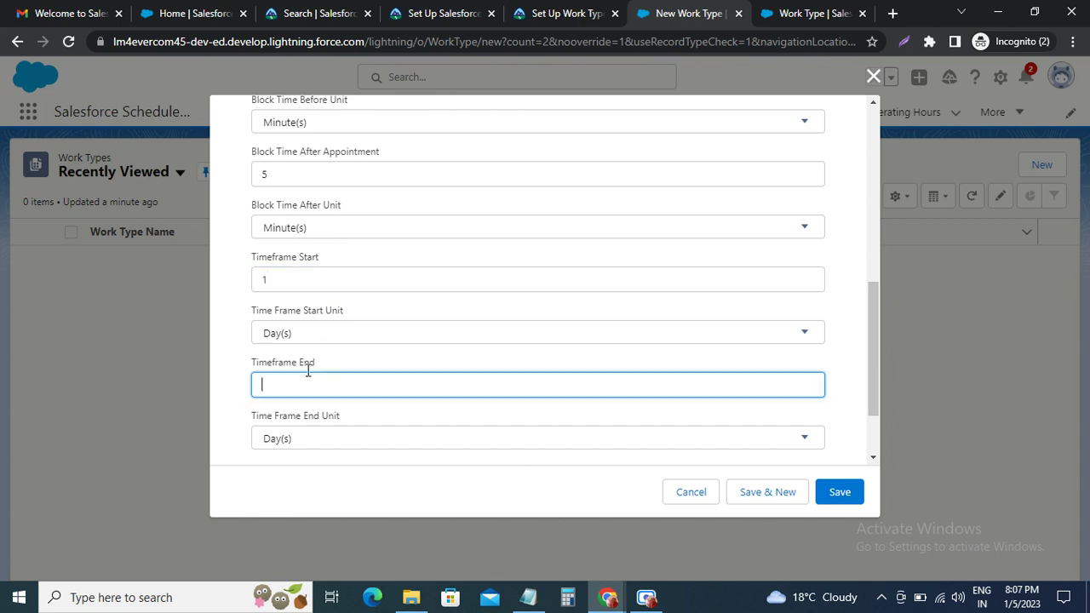
click(576, 10)
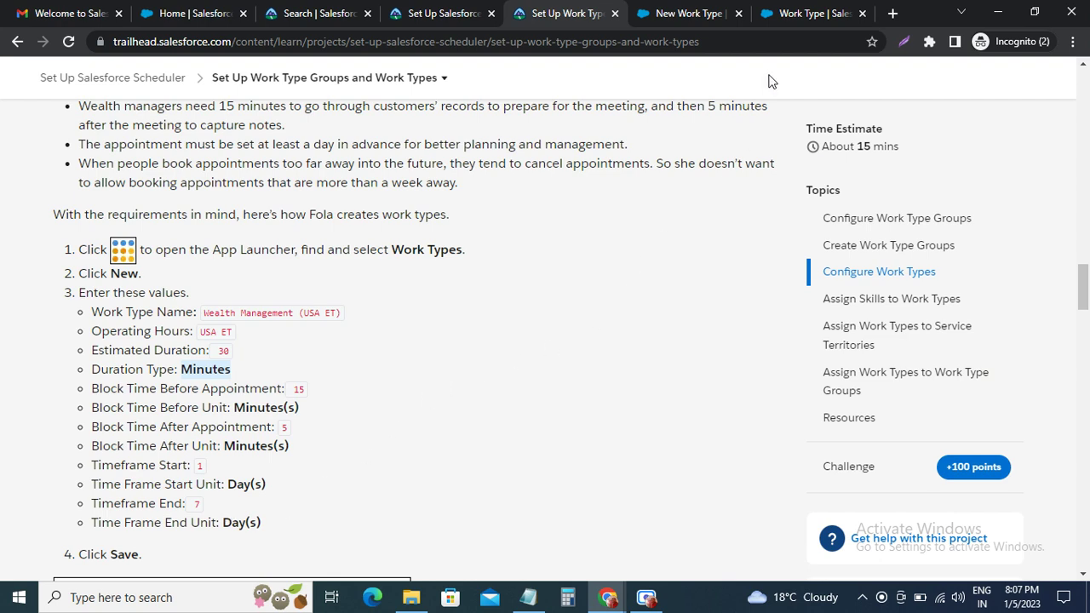
click(688, 12)
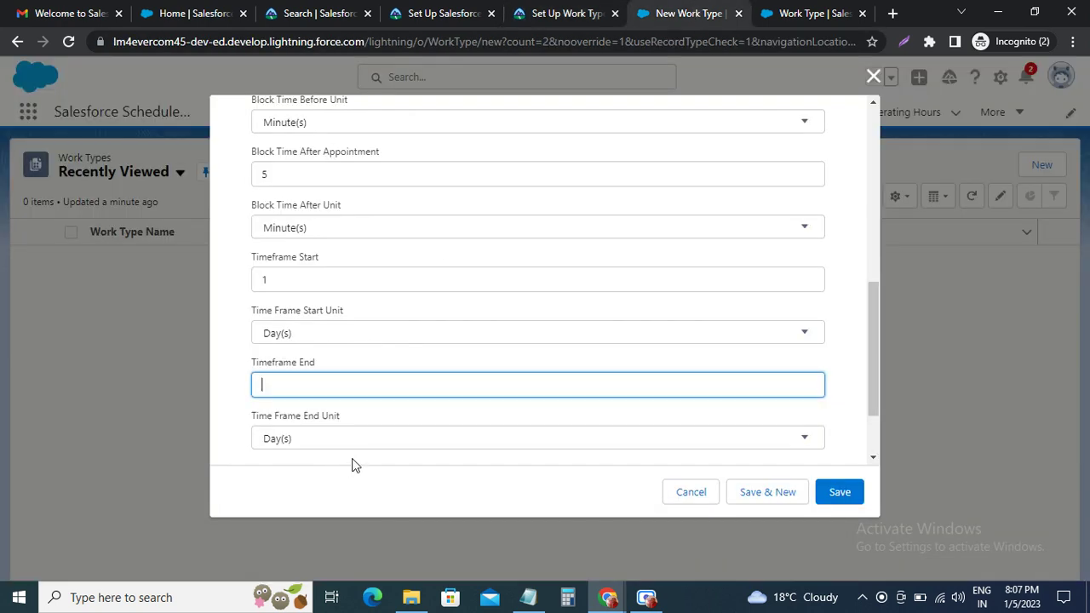
text(7)
scroll(414, 435, down, 1)
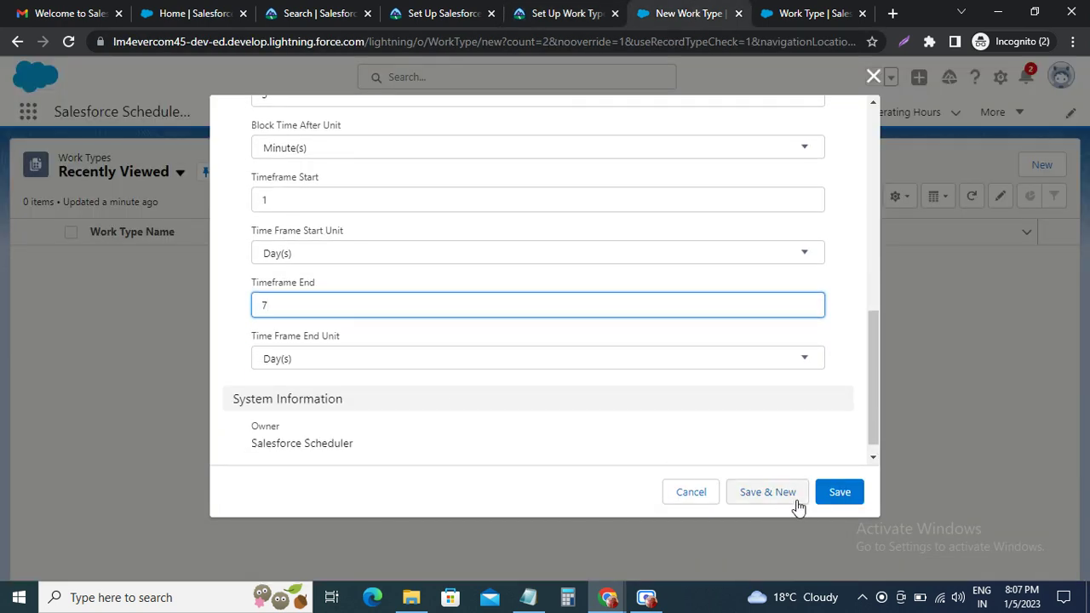
click(840, 493)
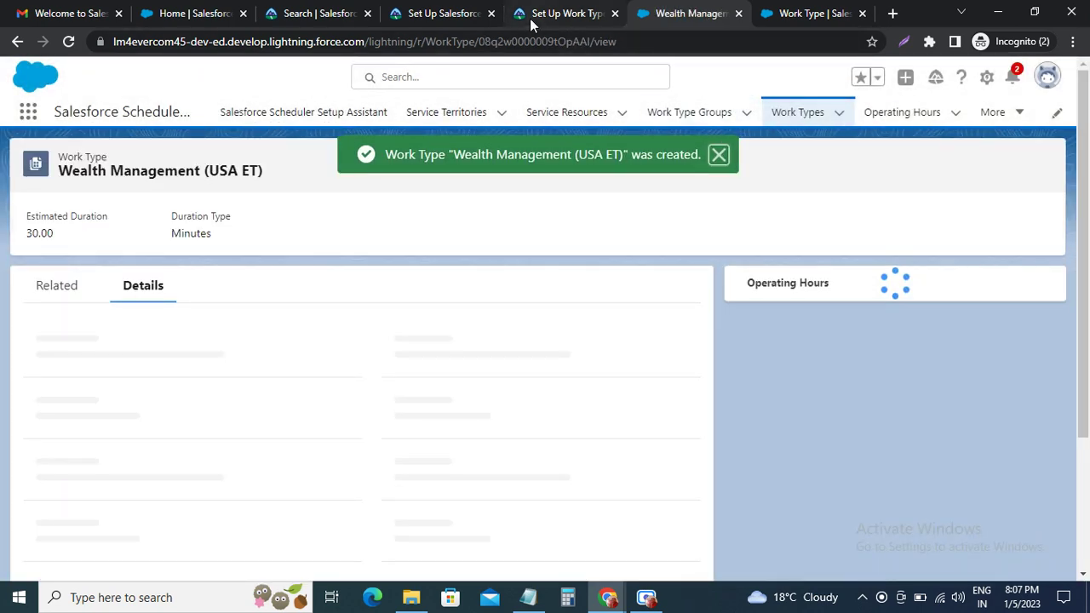
Read Trailhead's Assign Skills to Work Types instructions and open the Wealth Management (USA ET) record from the Work Types list.
click(529, 18)
scroll(179, 477, down, 4)
scroll(157, 485, down, 8)
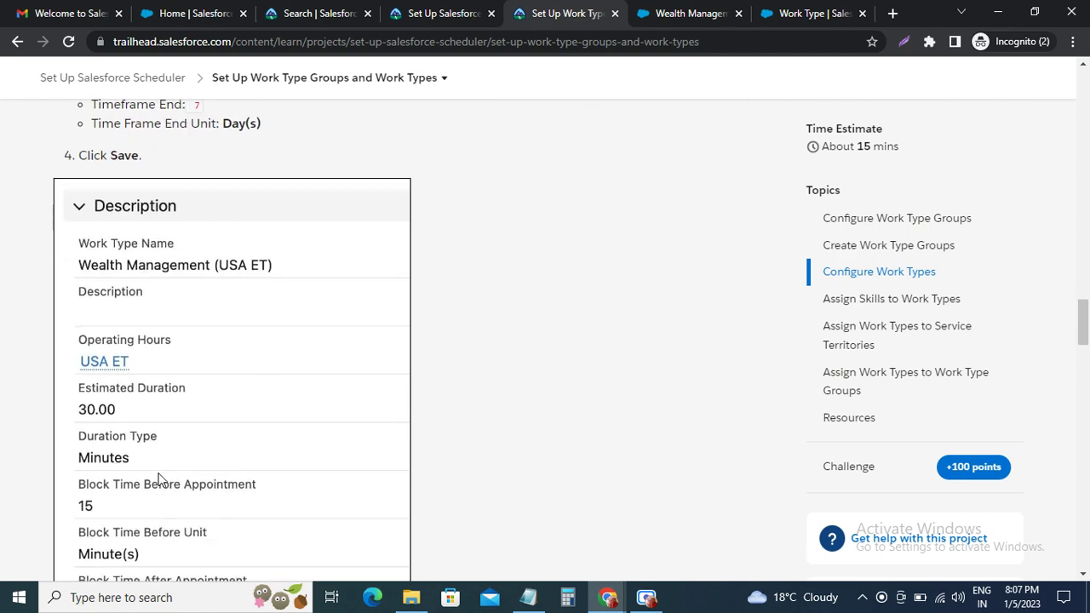
scroll(161, 458, down, 4)
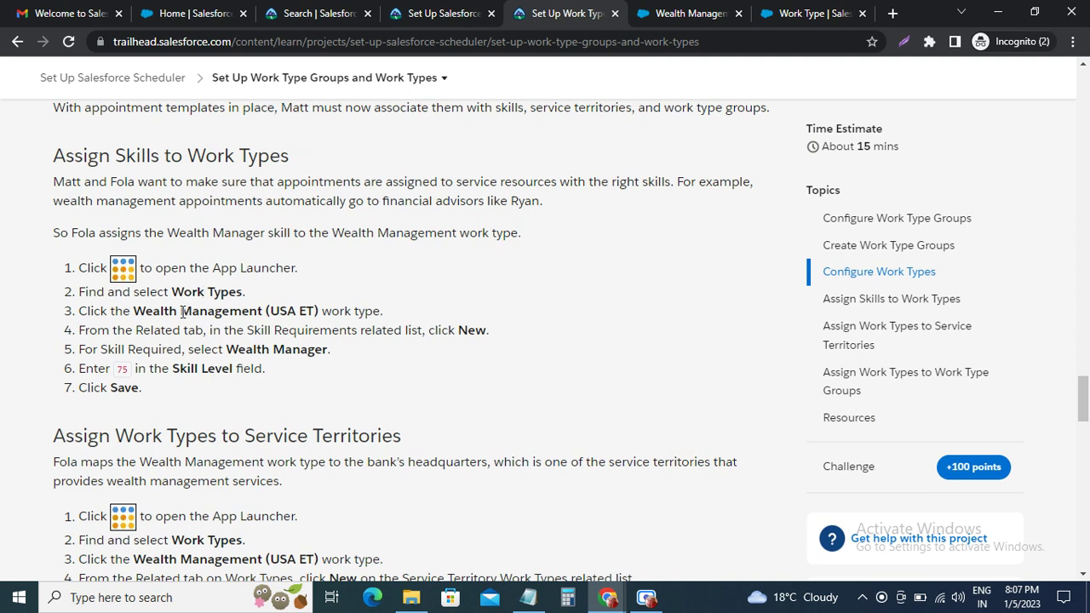
click(695, 13)
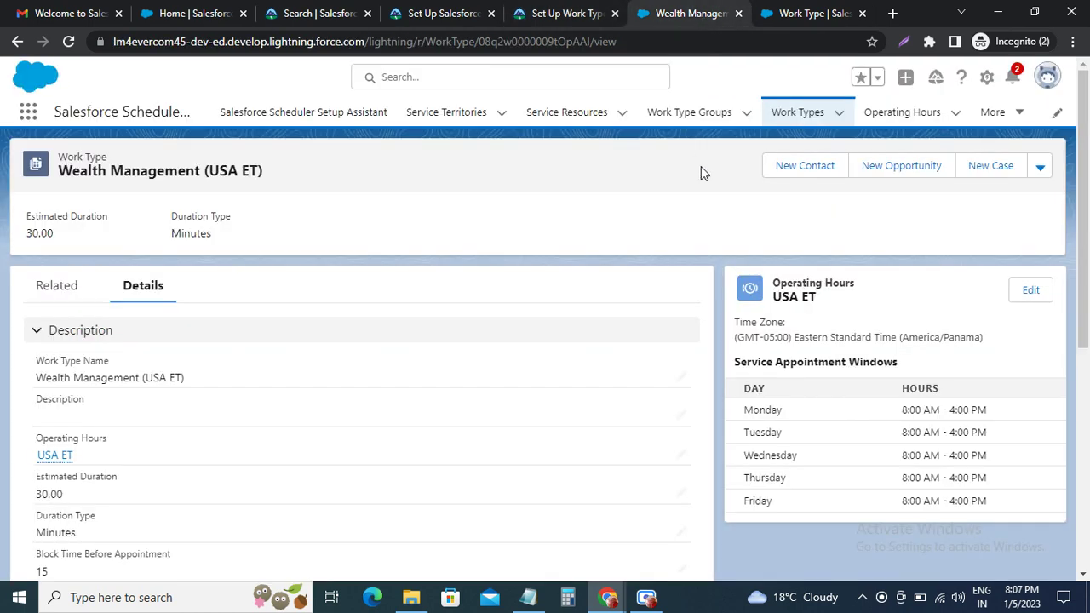
click(789, 120)
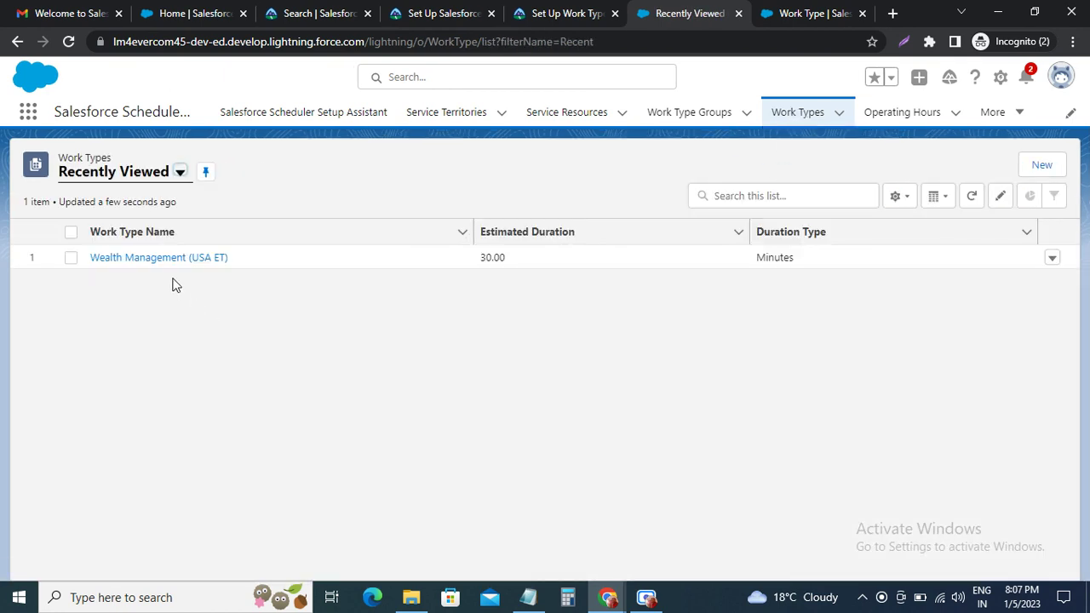
click(170, 259)
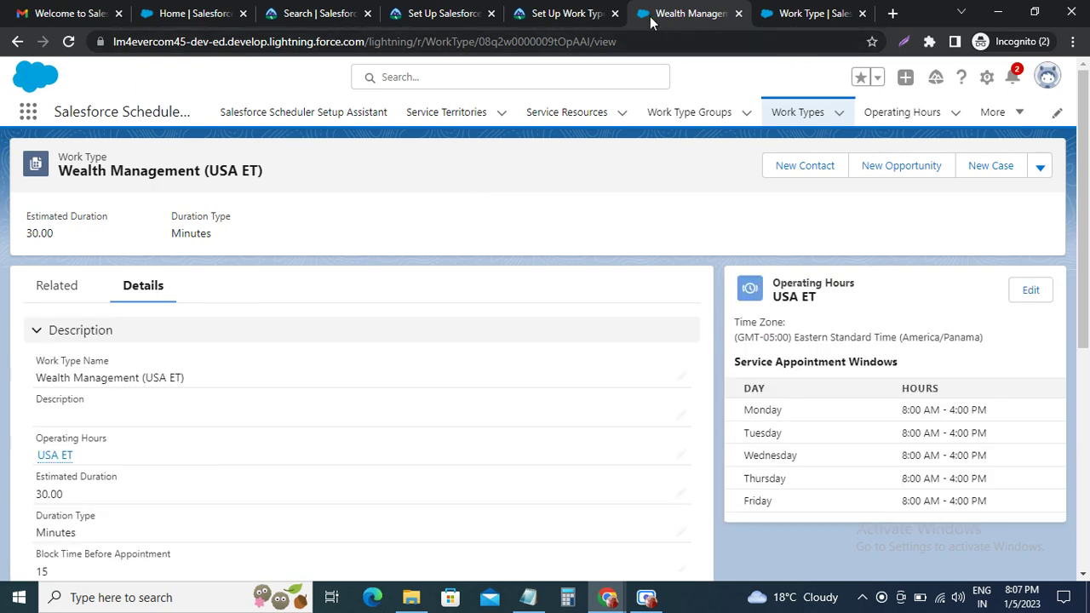
Following the Trailhead instructions, start a new skill requirement from the Wealth Management (USA ET) work type's related records.
click(559, 17)
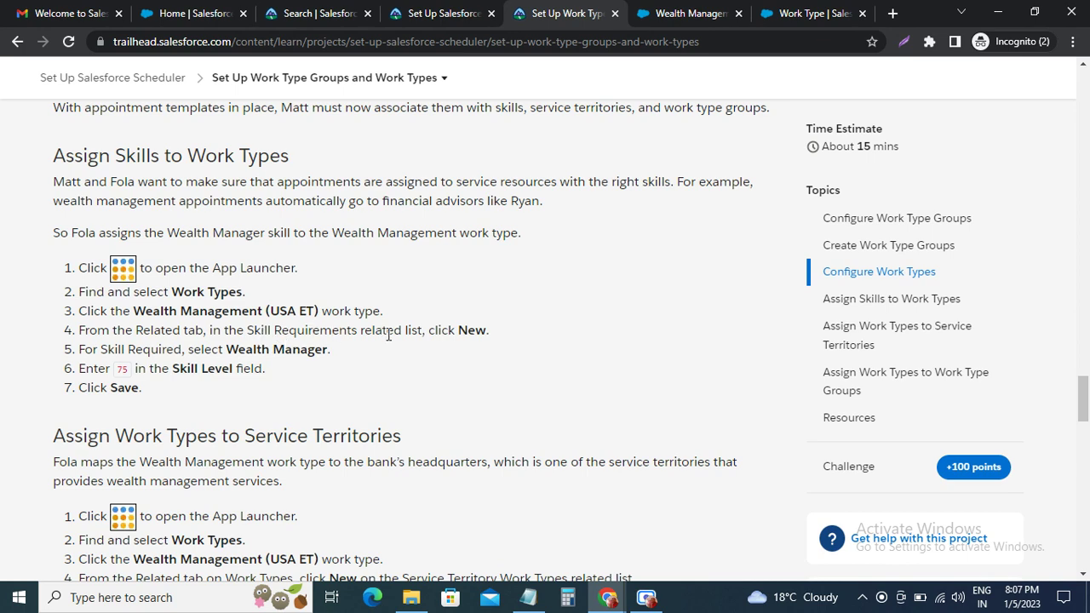
click(660, 15)
click(58, 287)
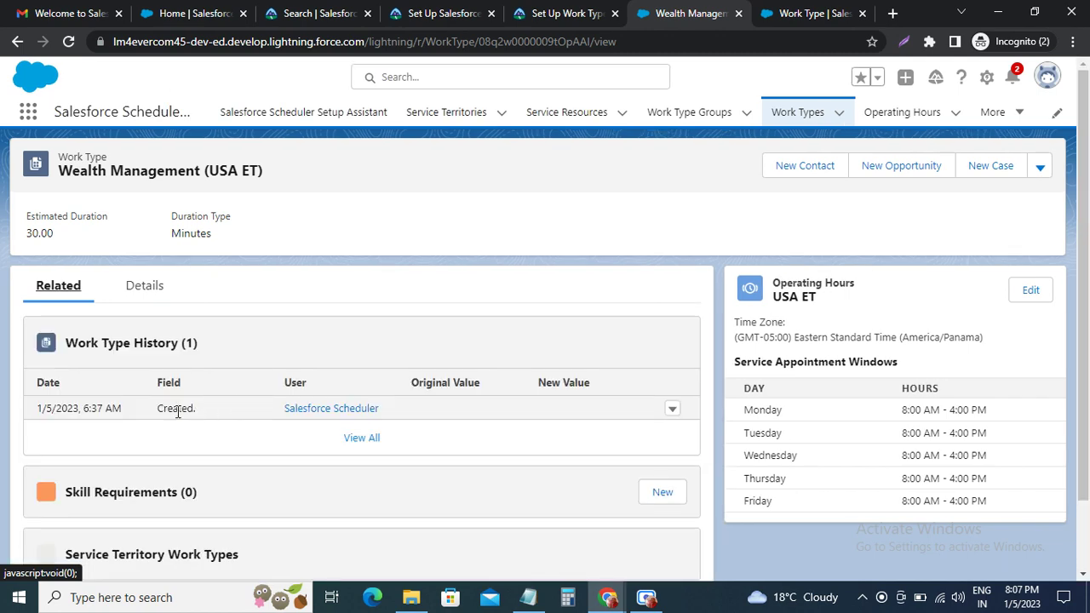
scroll(170, 434, down, 1)
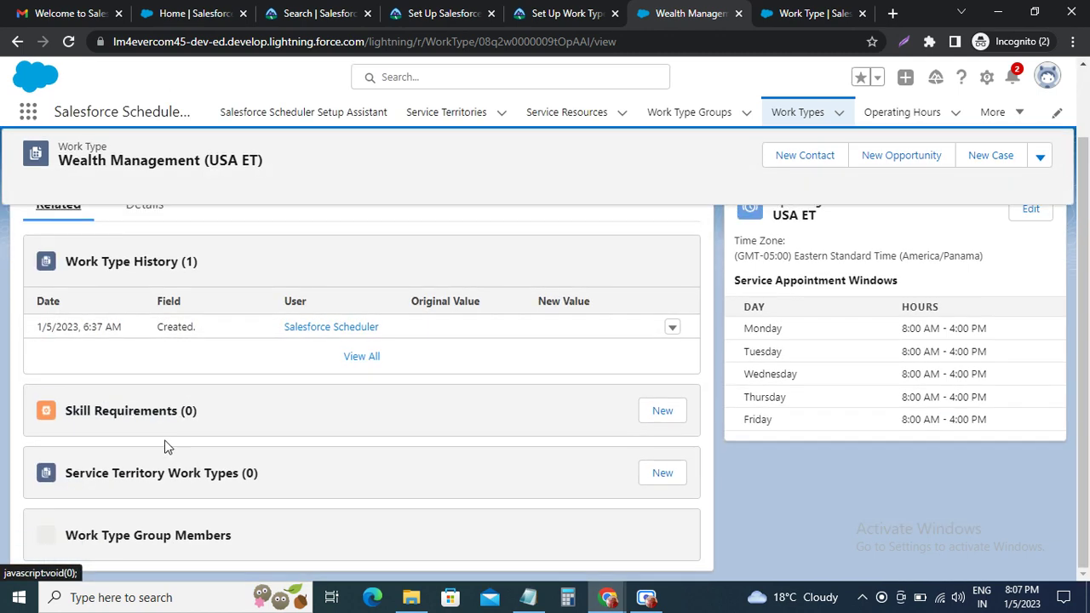
click(662, 411)
Following the Trailhead instructions, set the skill requirement's Skill Required to Wealth Manager and Skill Level to 75, and save it.
click(566, 13)
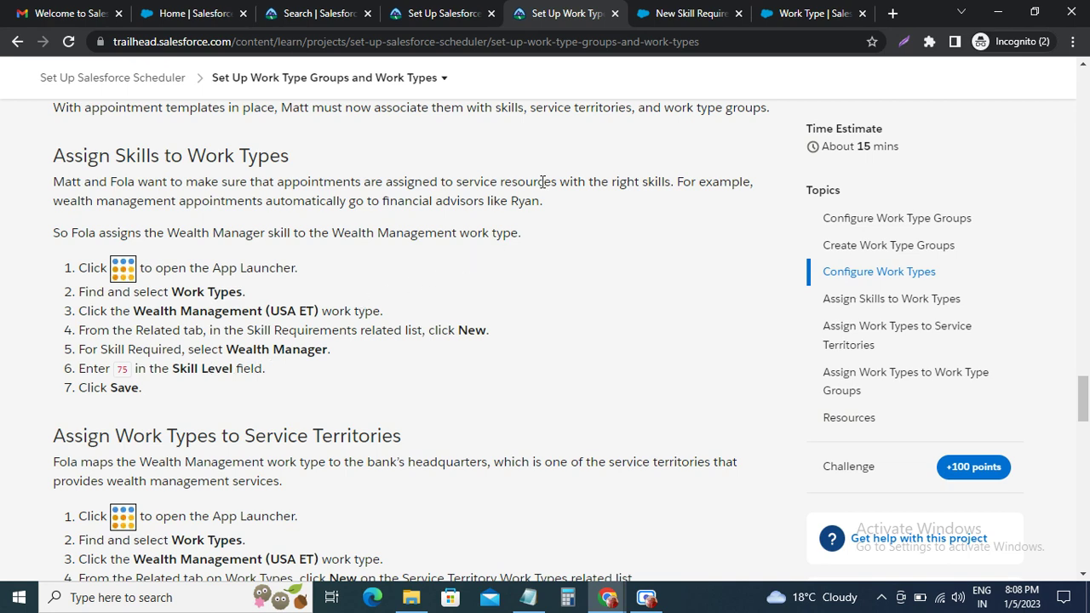
click(677, 14)
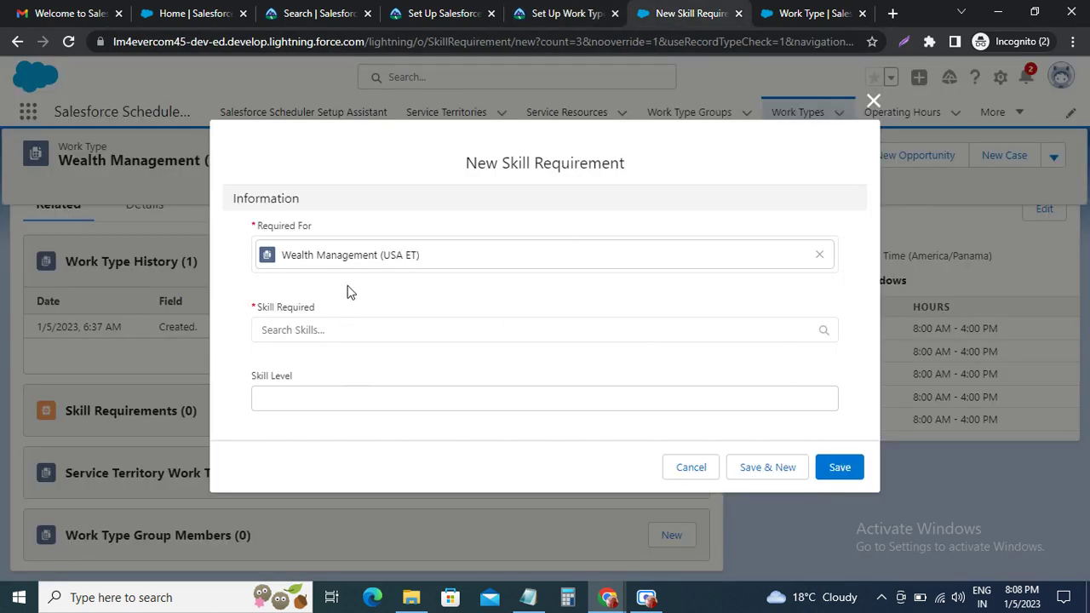
click(313, 330)
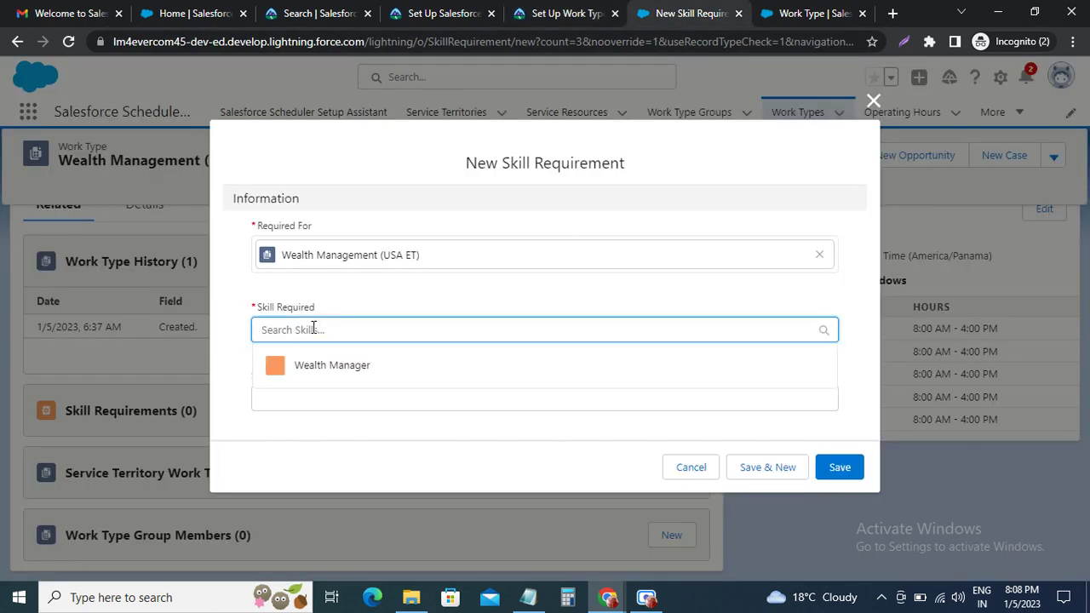
click(340, 367)
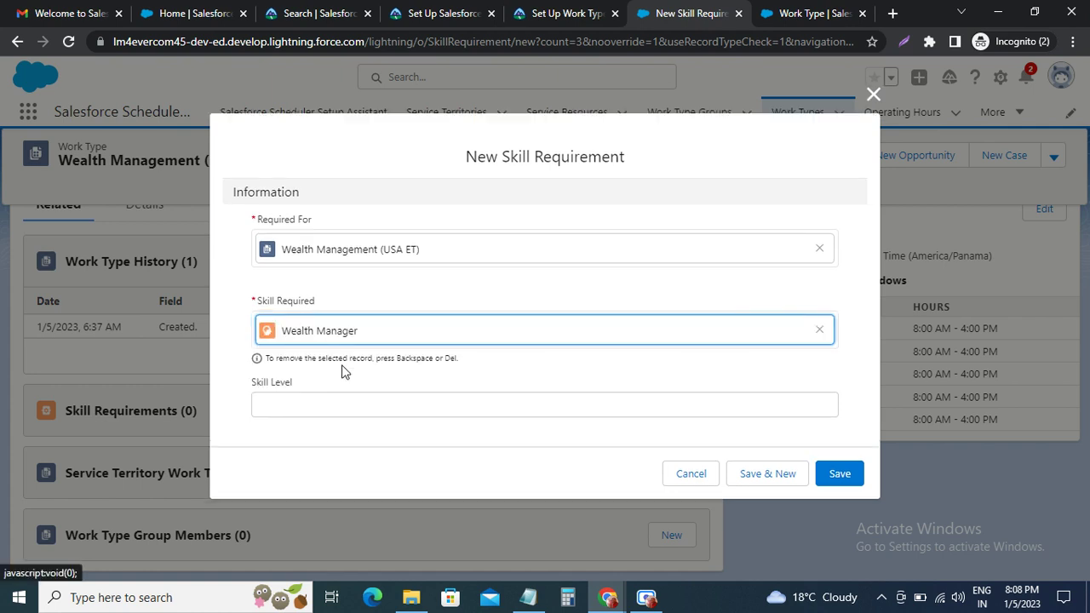
click(285, 401)
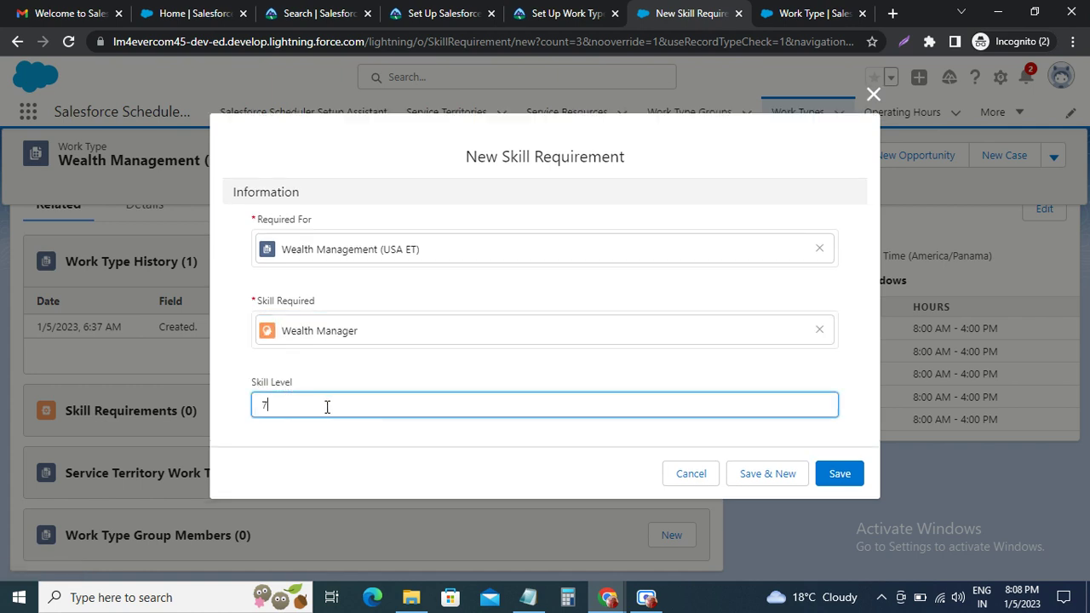
text(75)
click(850, 477)
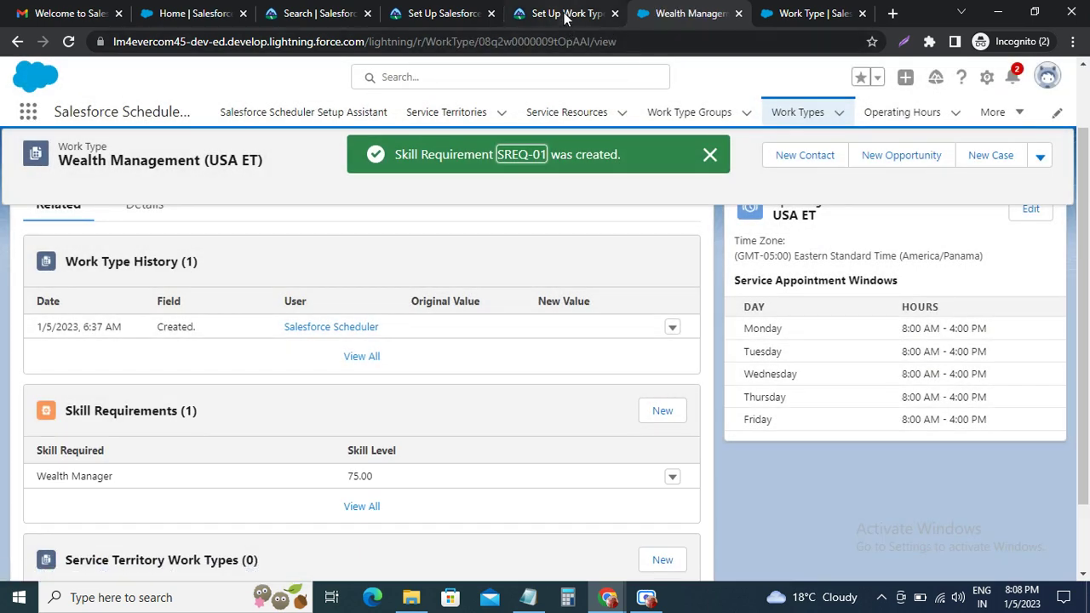
Read Trailhead's Assign Work Types to Service Territories instructions and reopen the Wealth Management (USA ET) record from the Work Types list.
click(567, 13)
scroll(196, 366, down, 3)
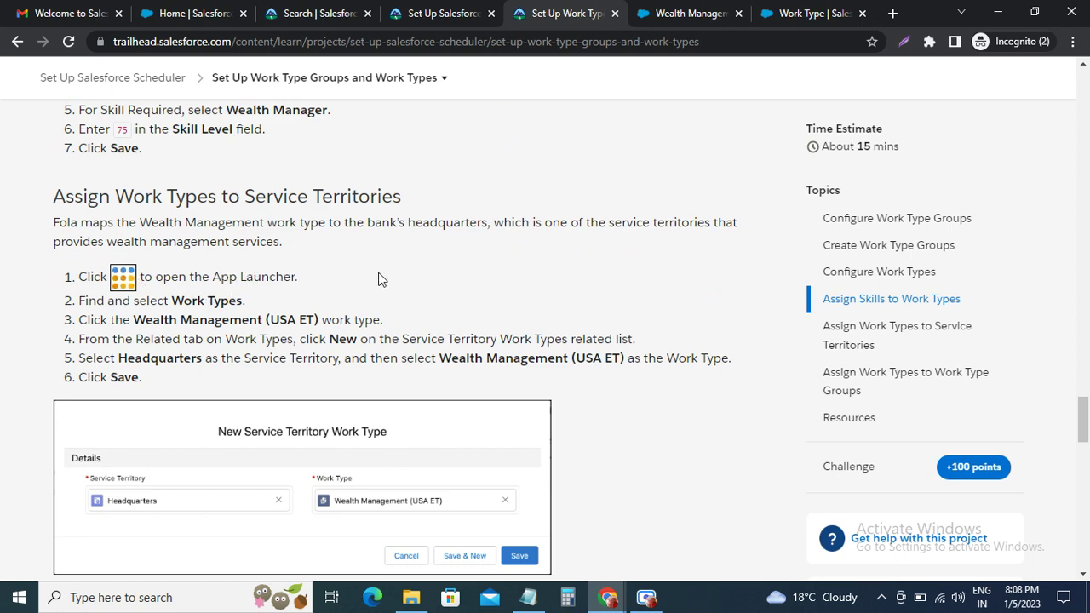
click(692, 14)
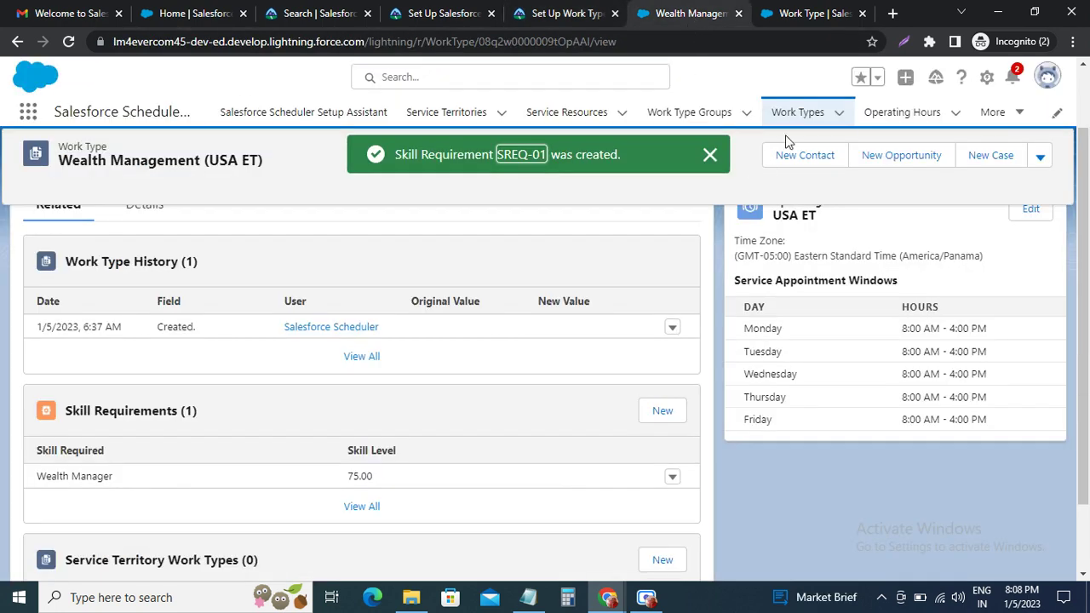
click(795, 113)
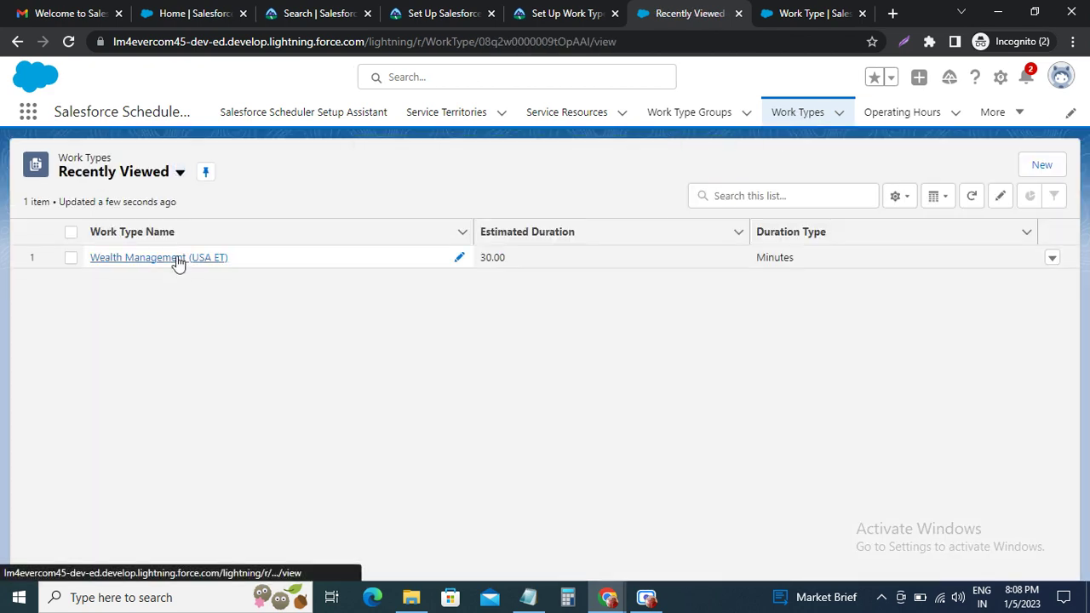
click(180, 264)
Following the Trailhead instructions, start a new service territory work type from the Wealth Management (USA ET) work type's related records.
click(537, 15)
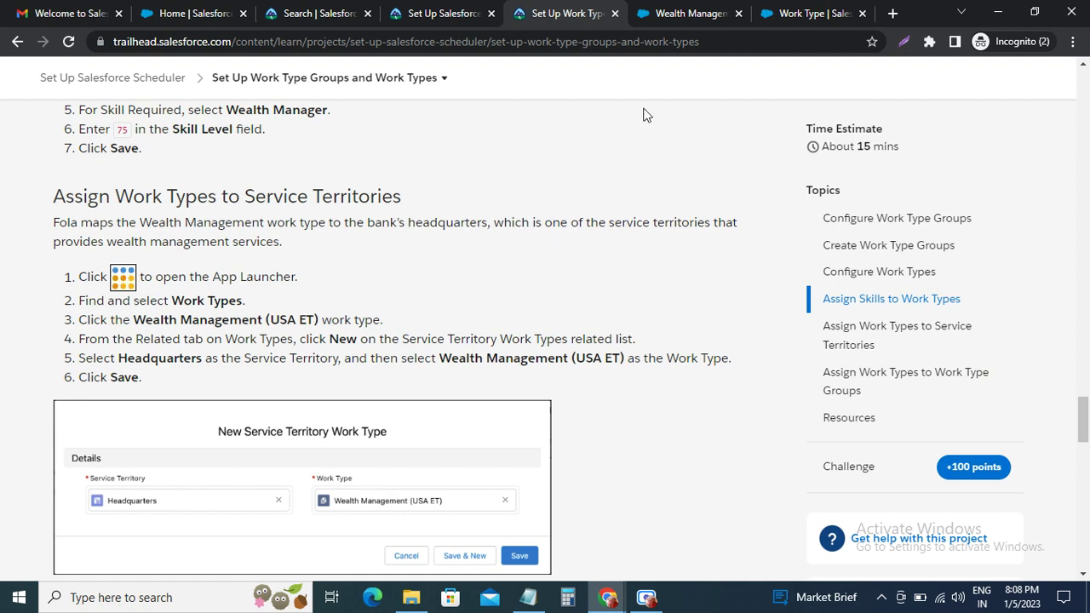
click(694, 12)
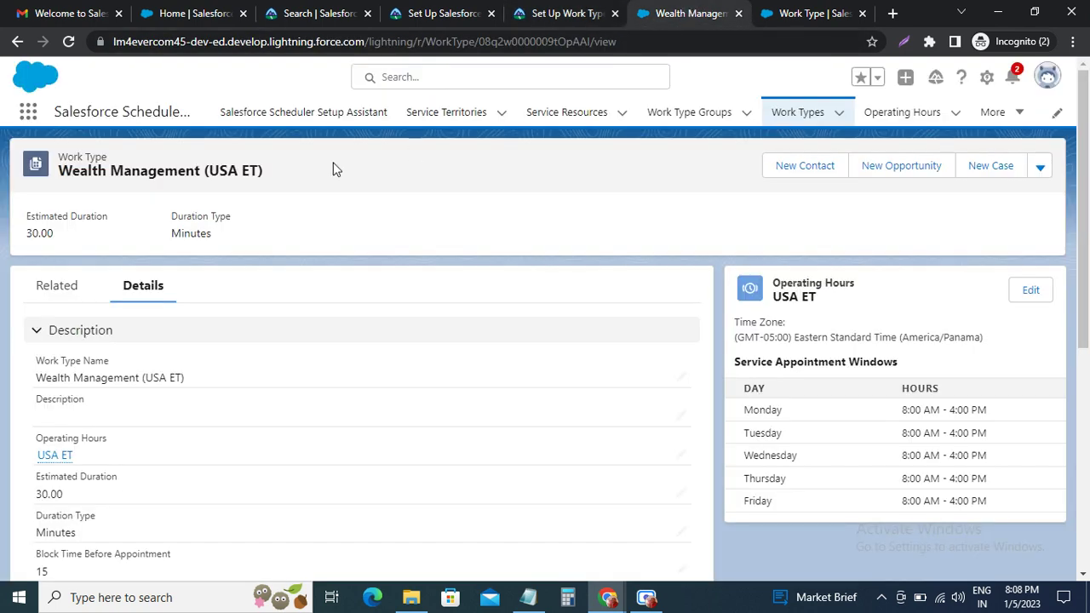
click(53, 287)
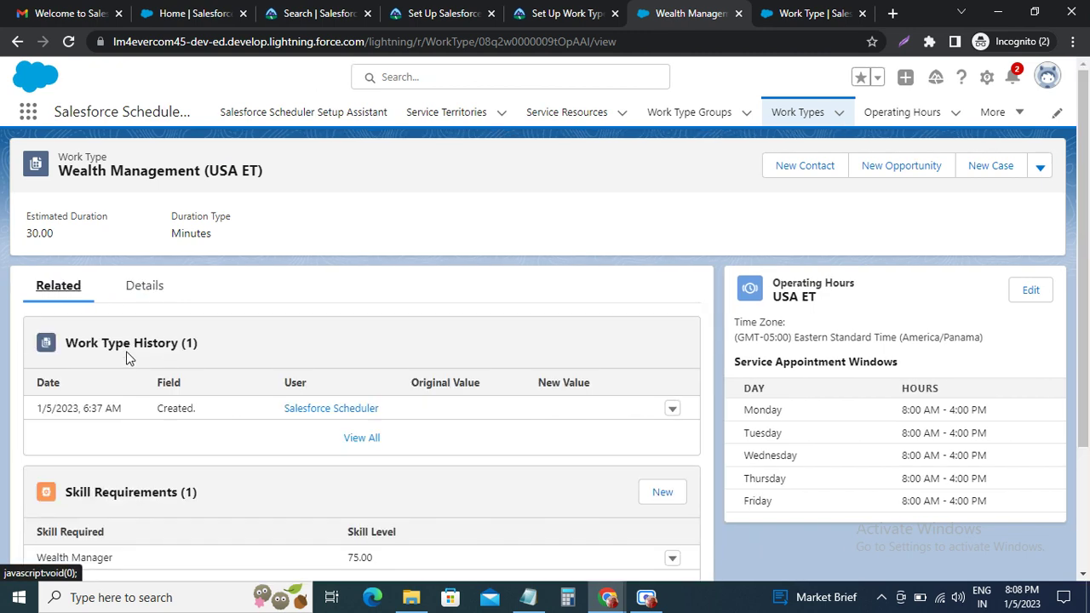
scroll(130, 358, down, 2)
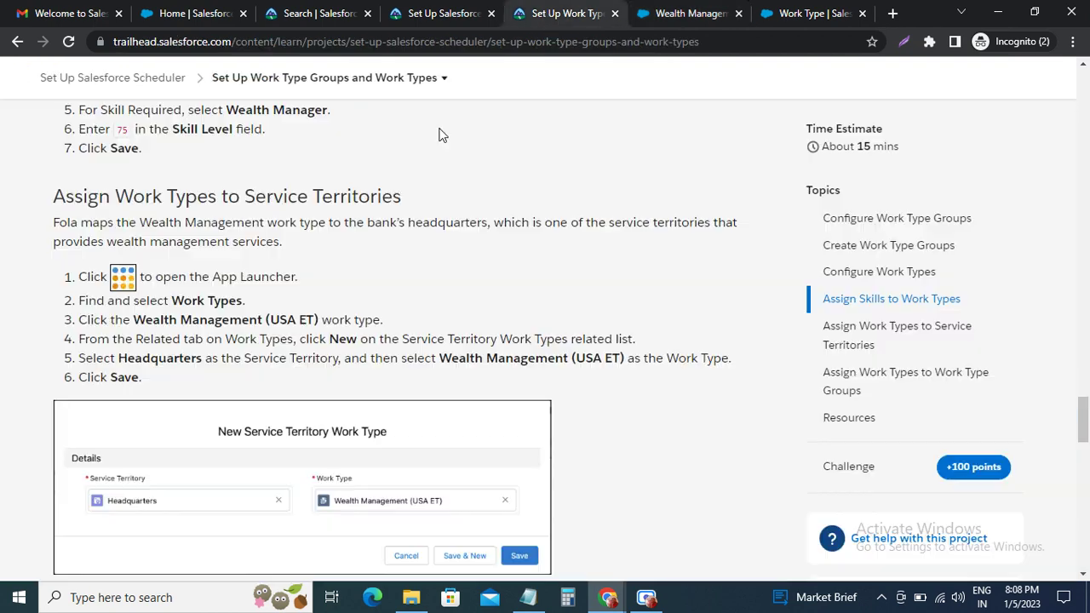
click(549, 14)
click(724, 13)
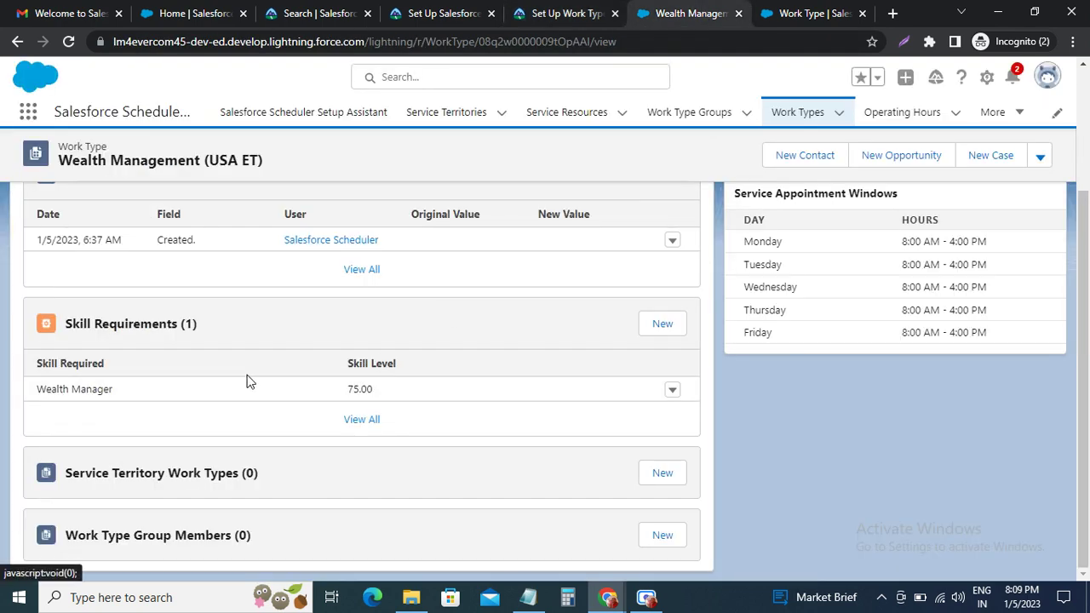
click(670, 475)
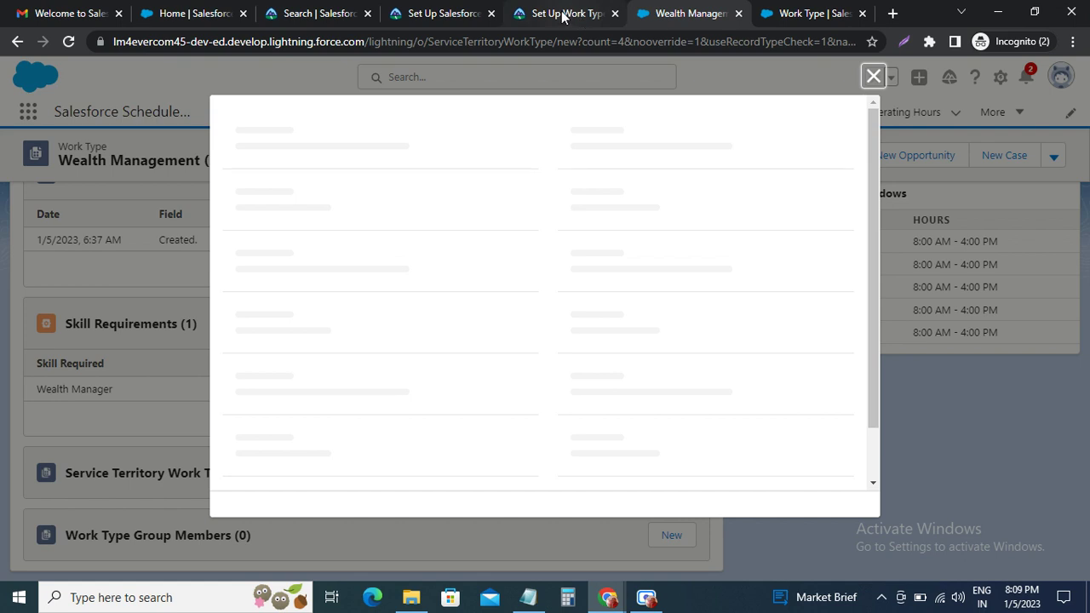
Check the required values in Trailhead, set the Service Territory to Headquarters, and save the service territory work type.
click(560, 14)
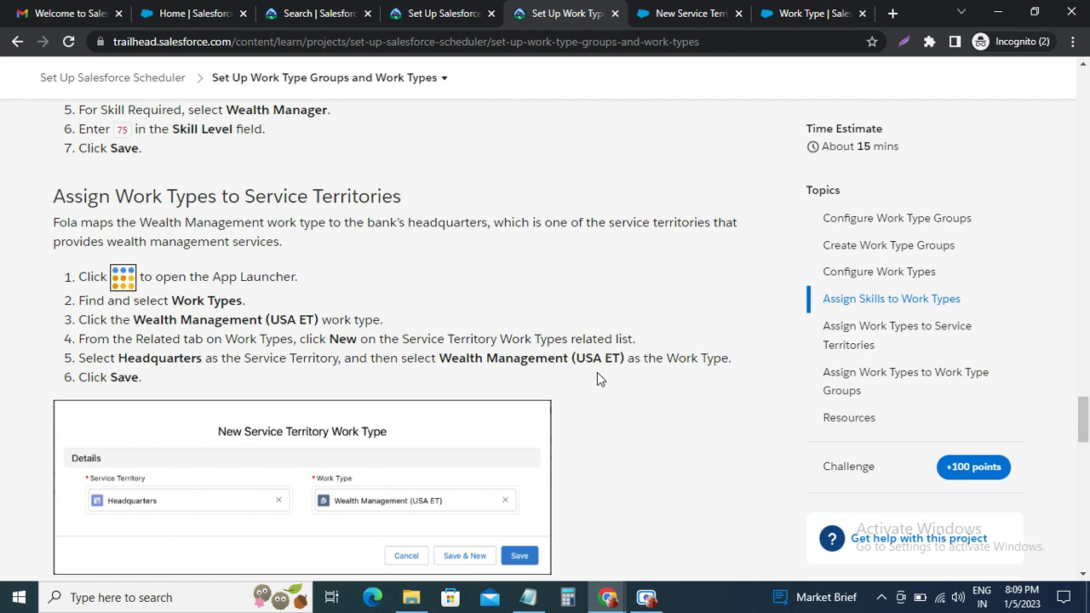
click(691, 14)
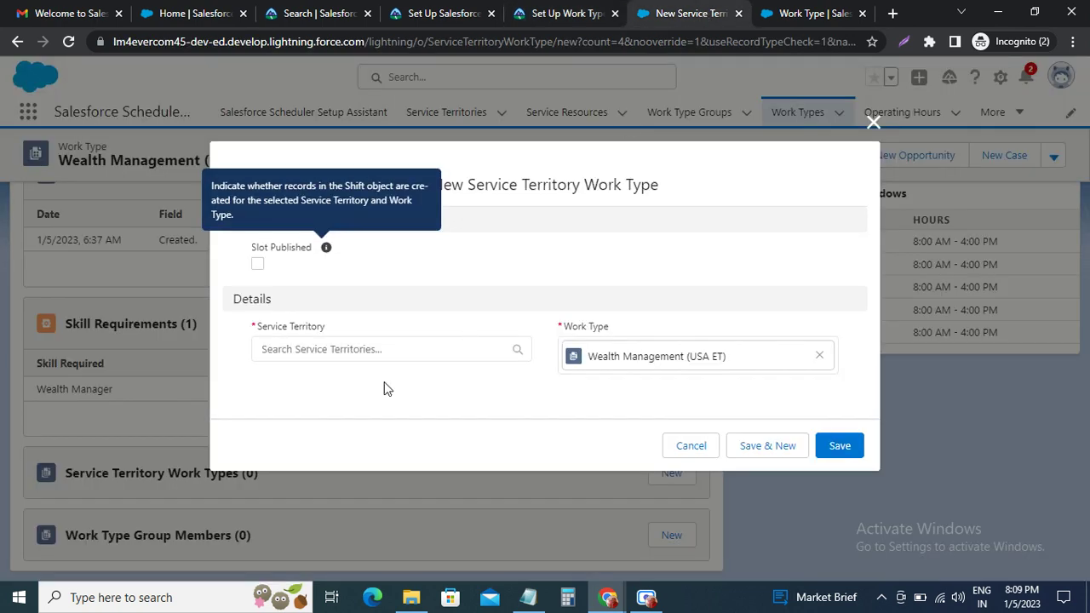
click(352, 348)
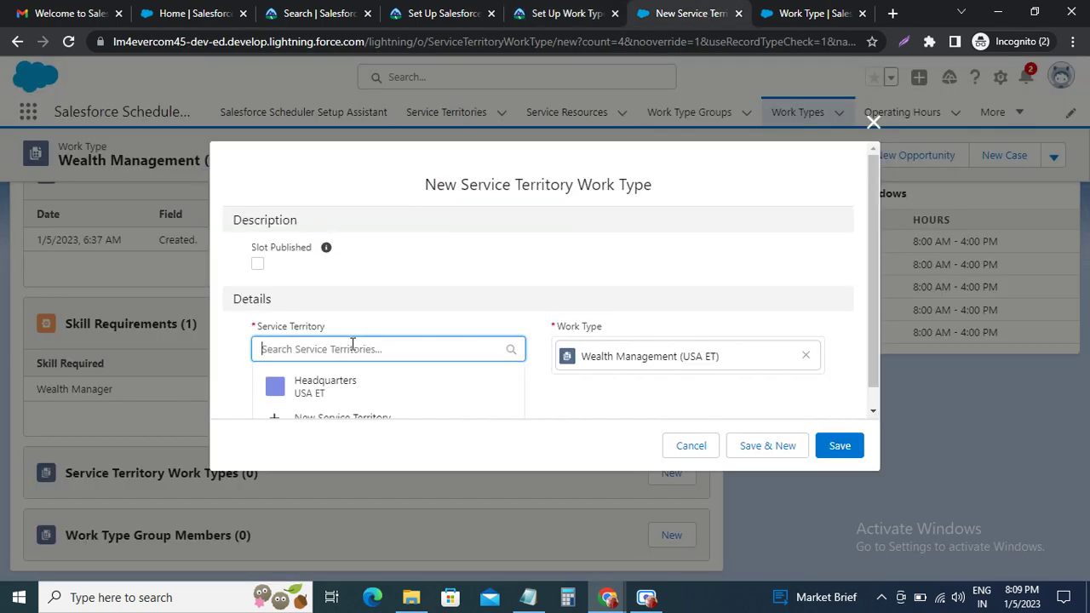
click(348, 384)
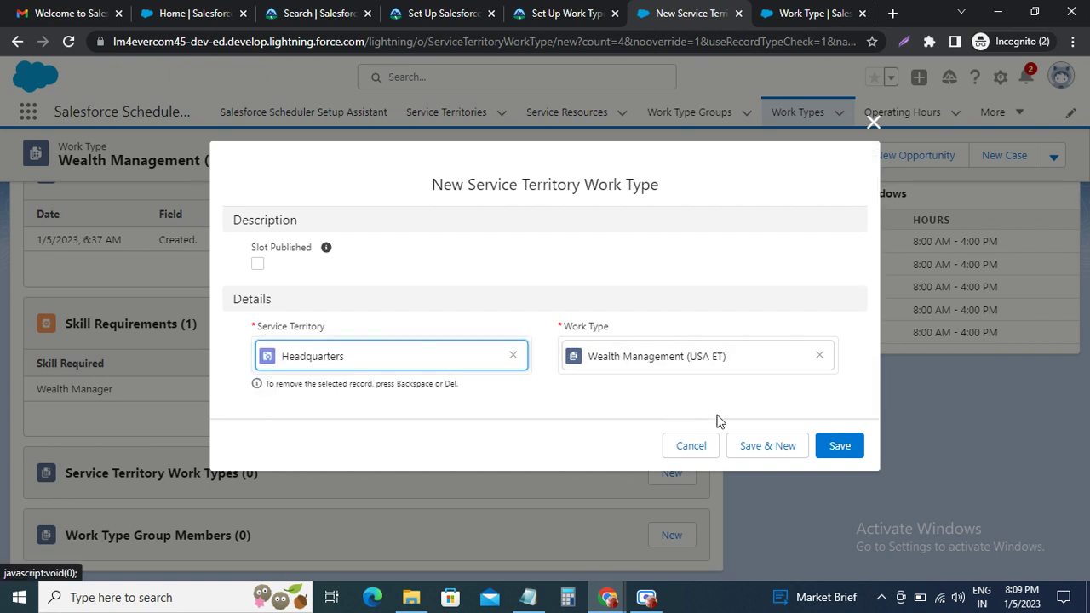
click(837, 446)
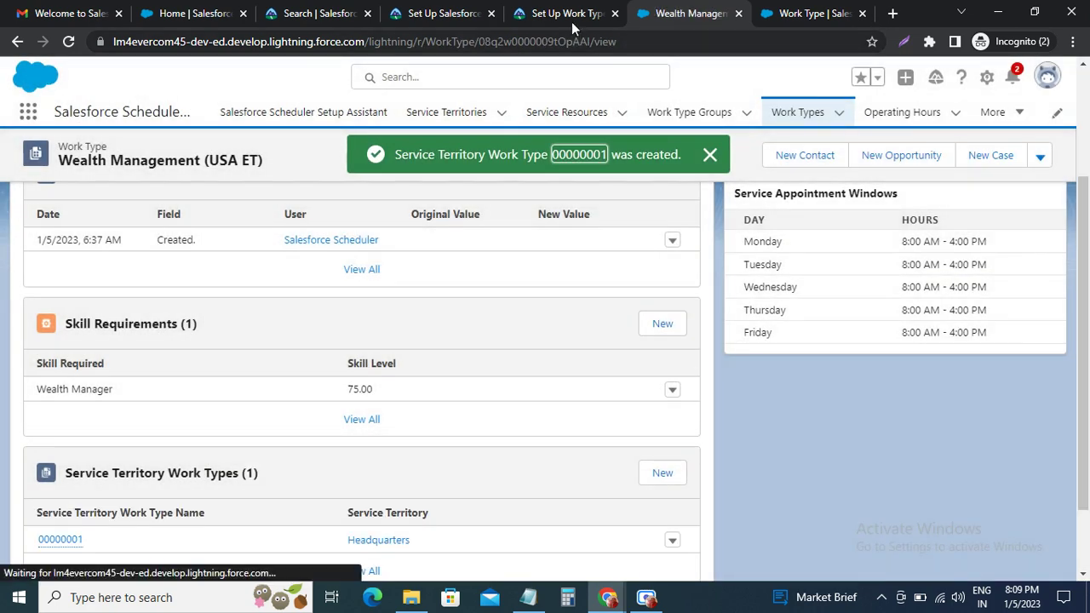
Read Trailhead's Assign Work Types to Work Type Groups instructions and start a new work type group member for Wealth Management (USA ET).
click(566, 14)
scroll(262, 361, down, 3)
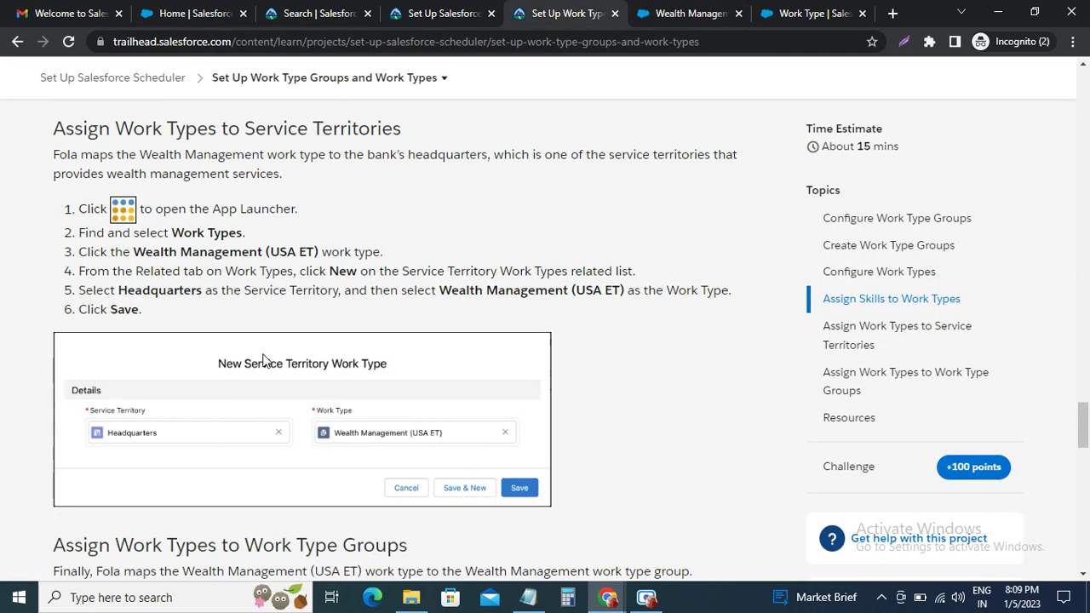
scroll(262, 361, down, 2)
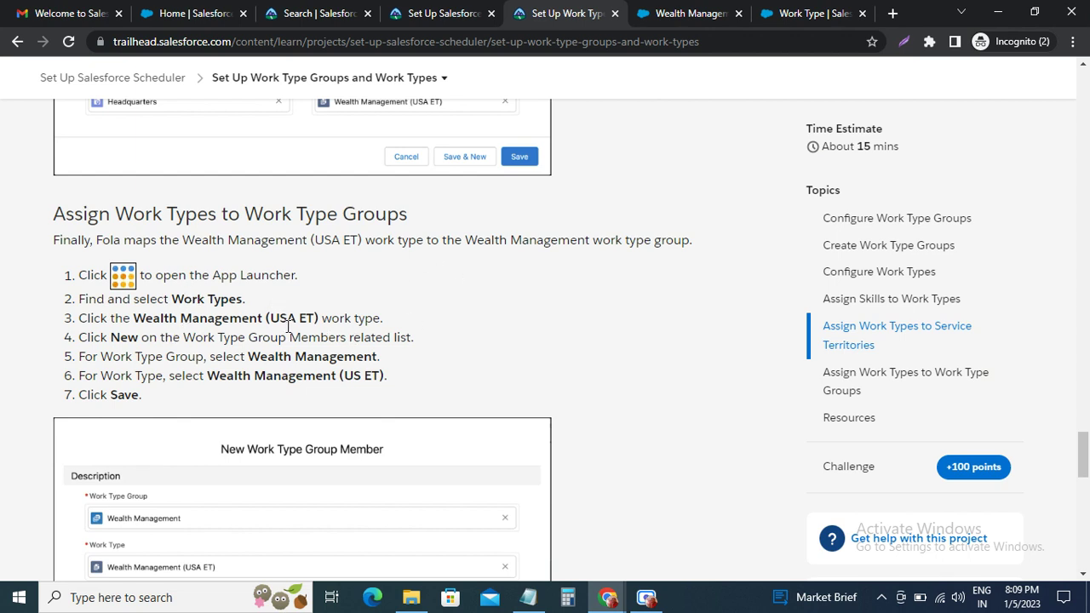
click(687, 14)
scroll(242, 344, down, 1)
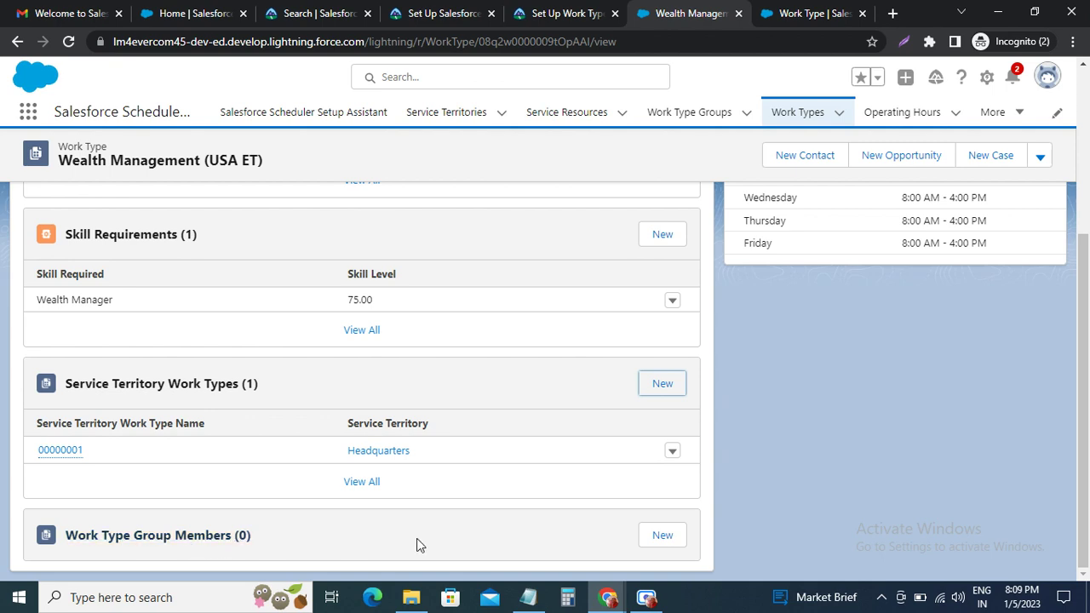
click(663, 536)
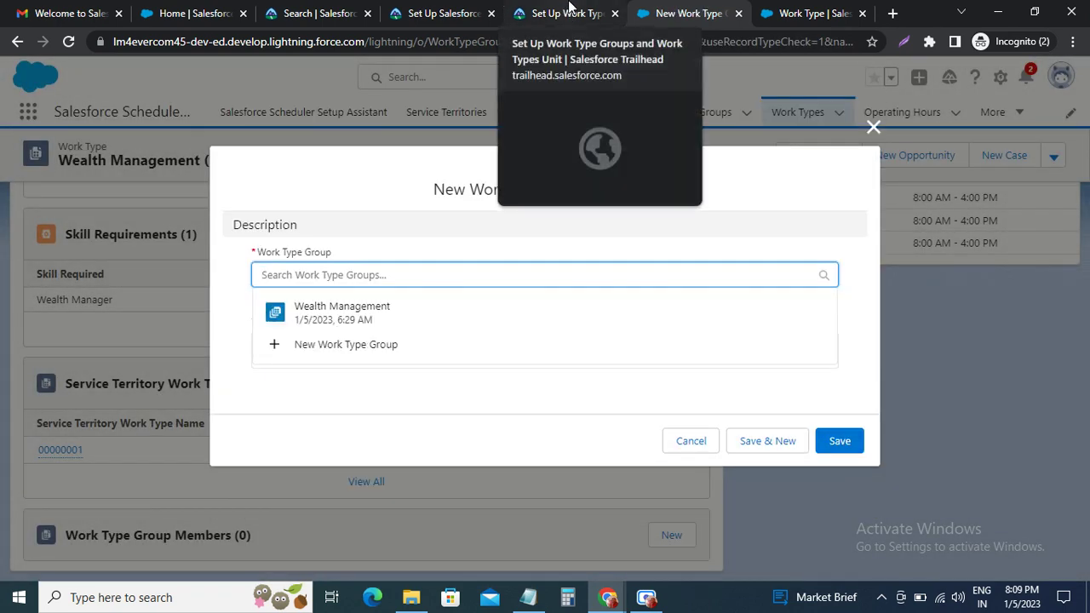
Check the Trailhead instructions, choose Wealth Management as the Work Type Group, and save the new group member.
click(568, 10)
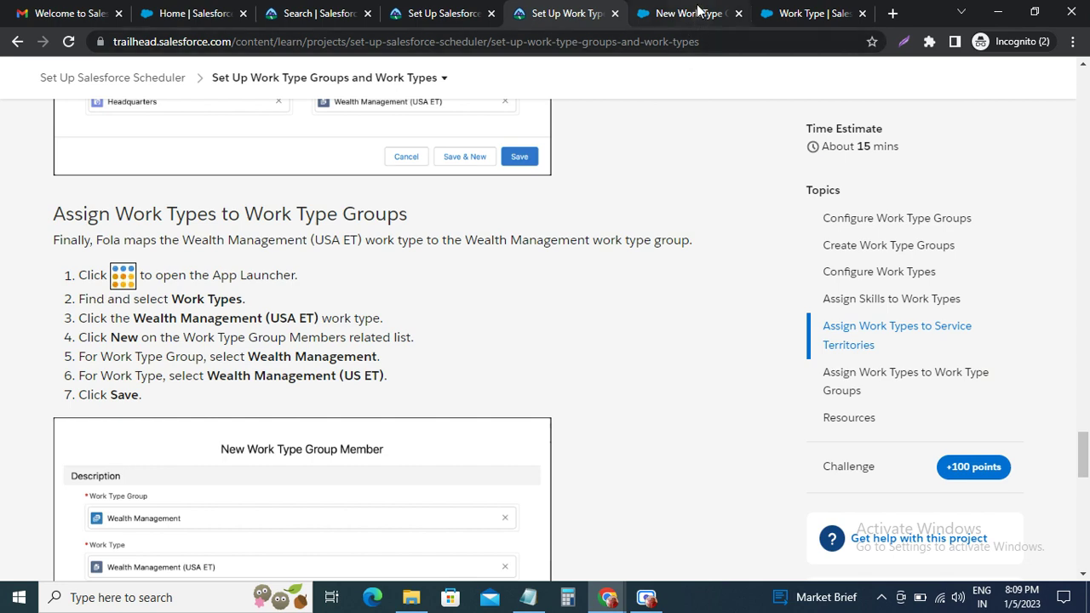
click(694, 15)
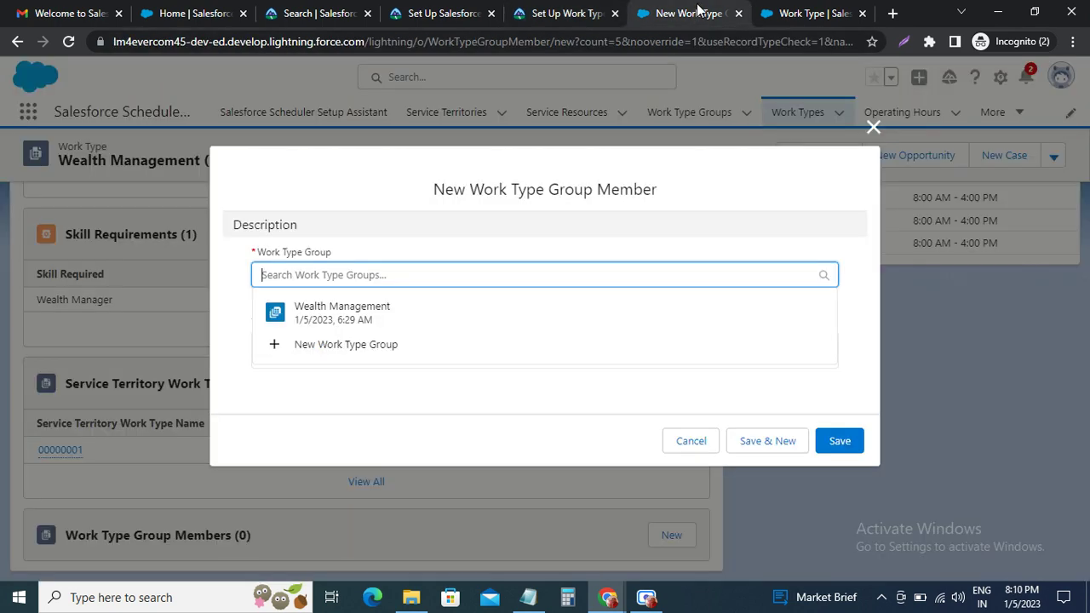
click(335, 315)
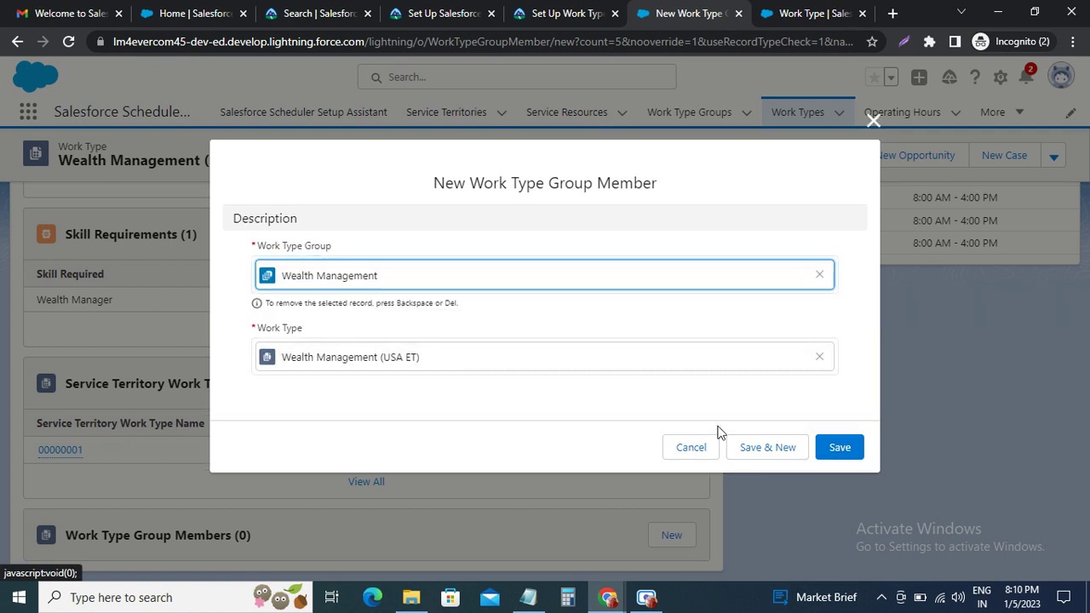
click(843, 448)
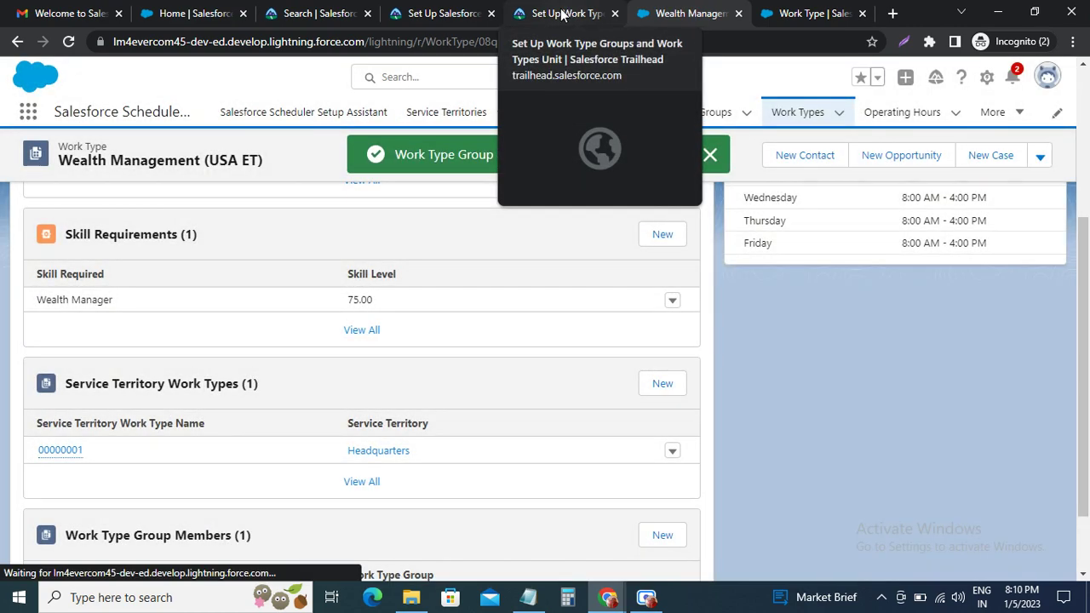
Return to the Trailhead unit and verify the work type groups and work types step to earn 100 points.
click(567, 13)
scroll(255, 342, down, 3)
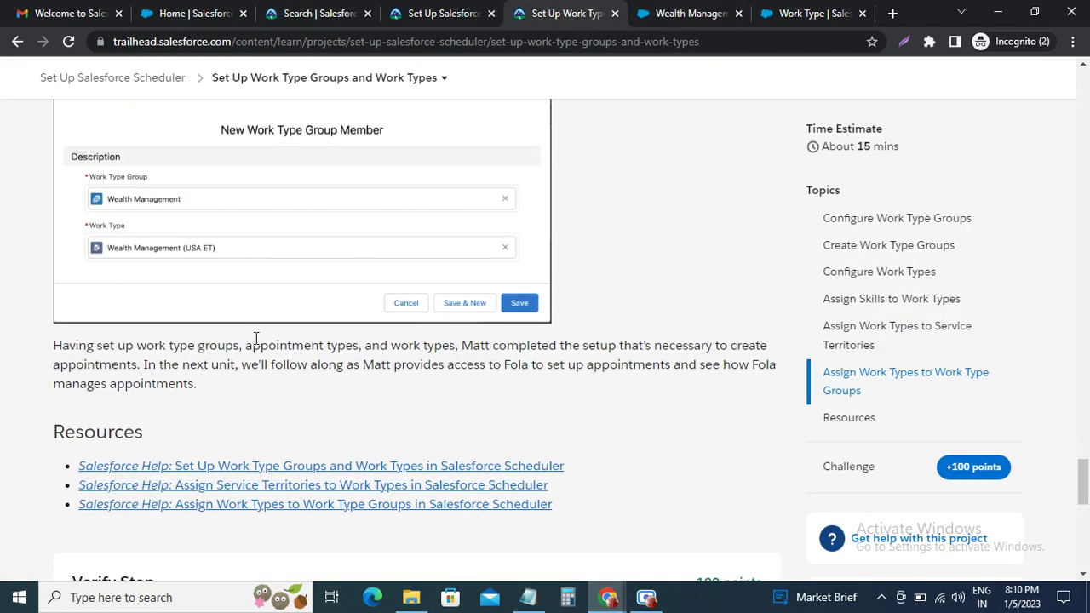
scroll(256, 343, up, 2)
scroll(255, 343, down, 2)
scroll(254, 343, down, 7)
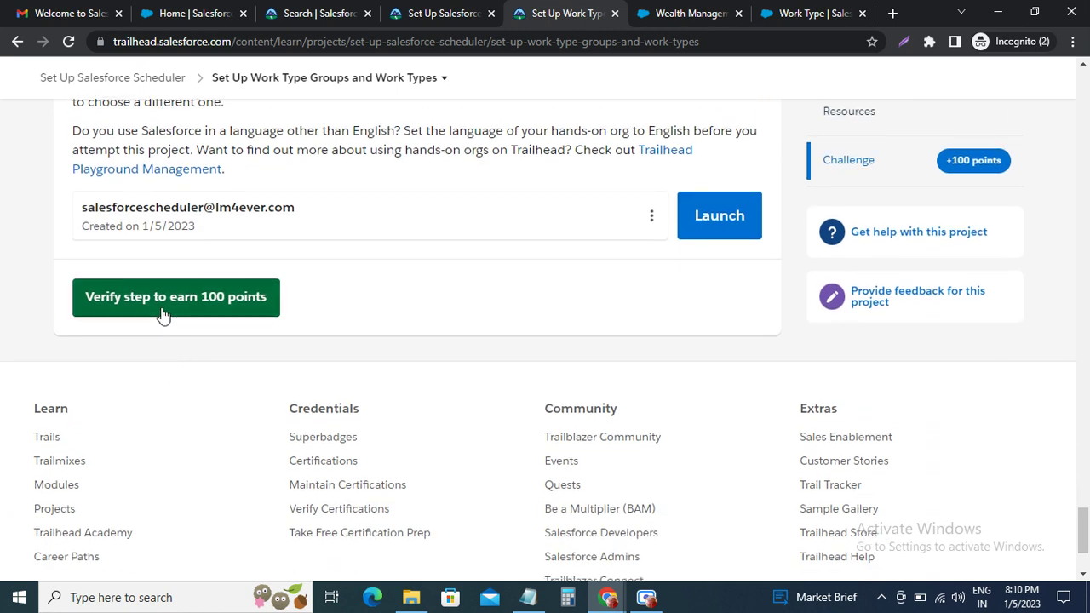
click(162, 311)
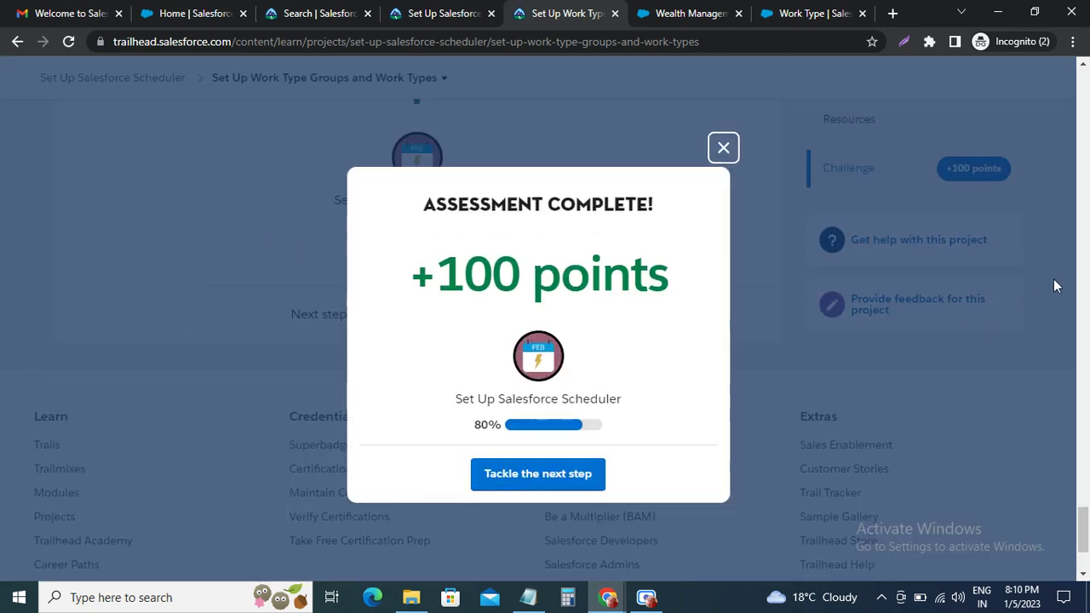
Look back through the whole Set Up Work Type Groups and Work Types unit, from its first section to the end of the page.
scroll(1002, 318, down, 2)
scroll(988, 331, up, 10)
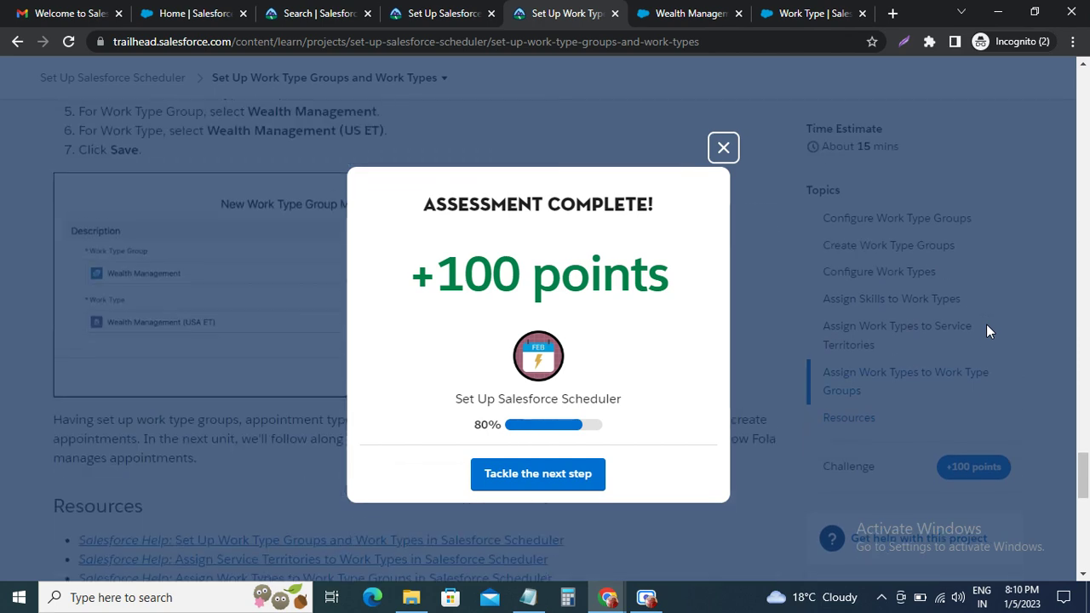
scroll(988, 331, up, 10)
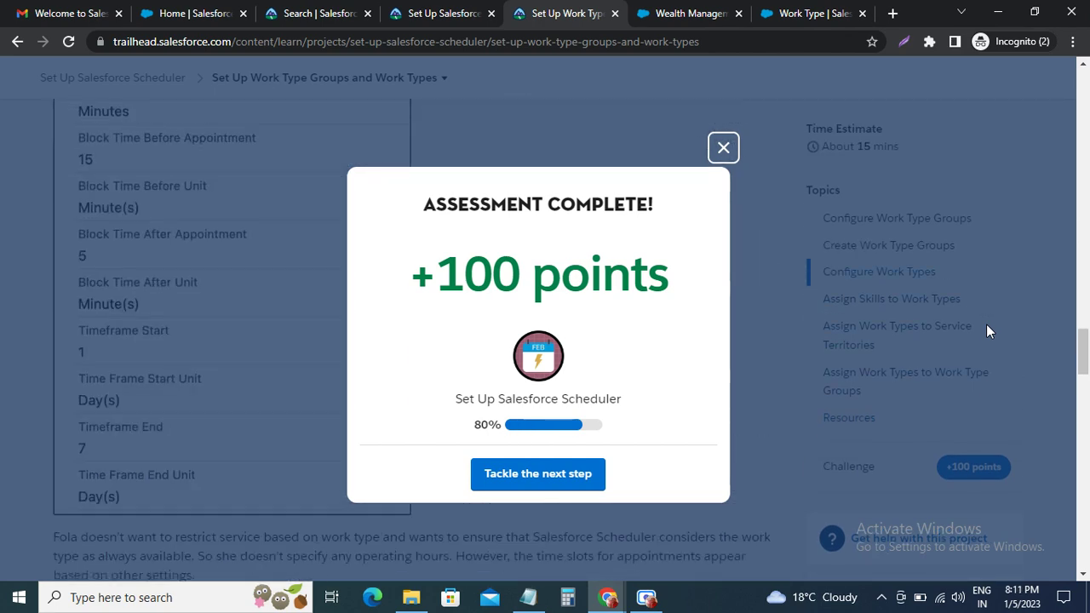
scroll(988, 331, up, 10)
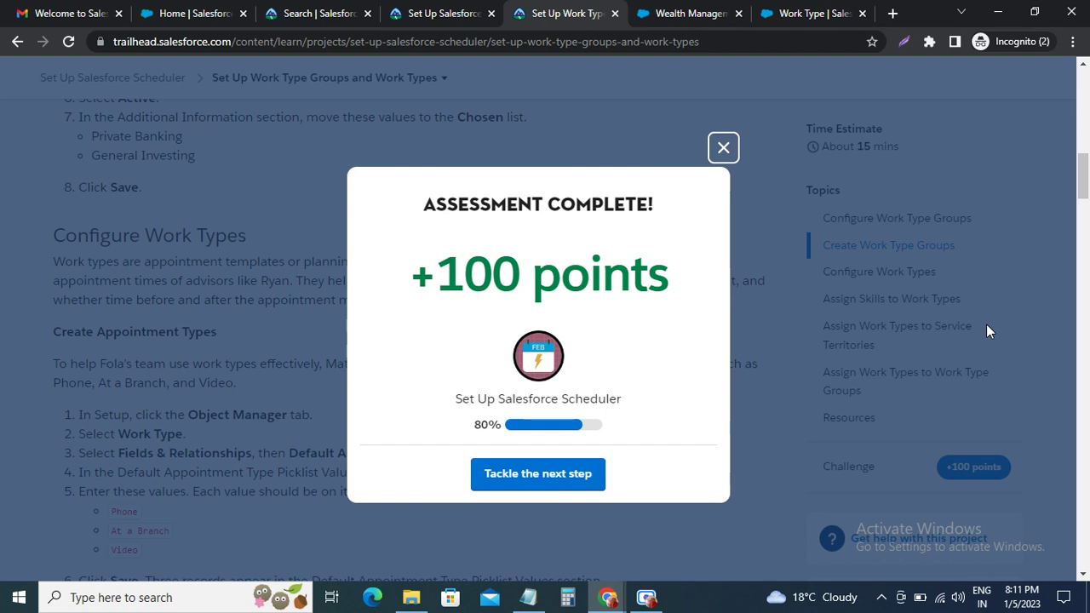
scroll(933, 299, up, 10)
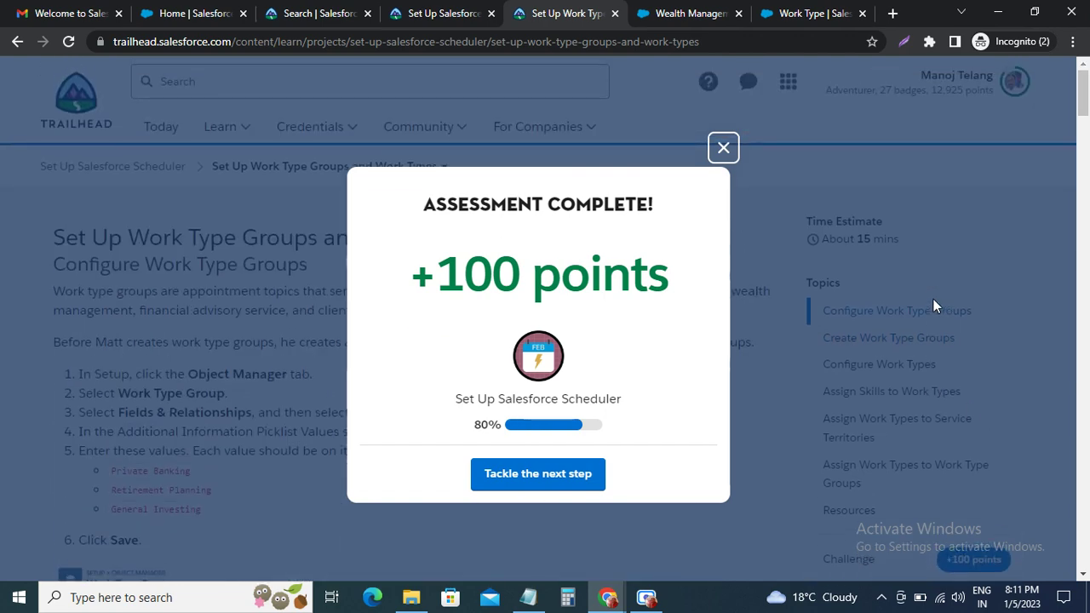
scroll(933, 299, down, 10)
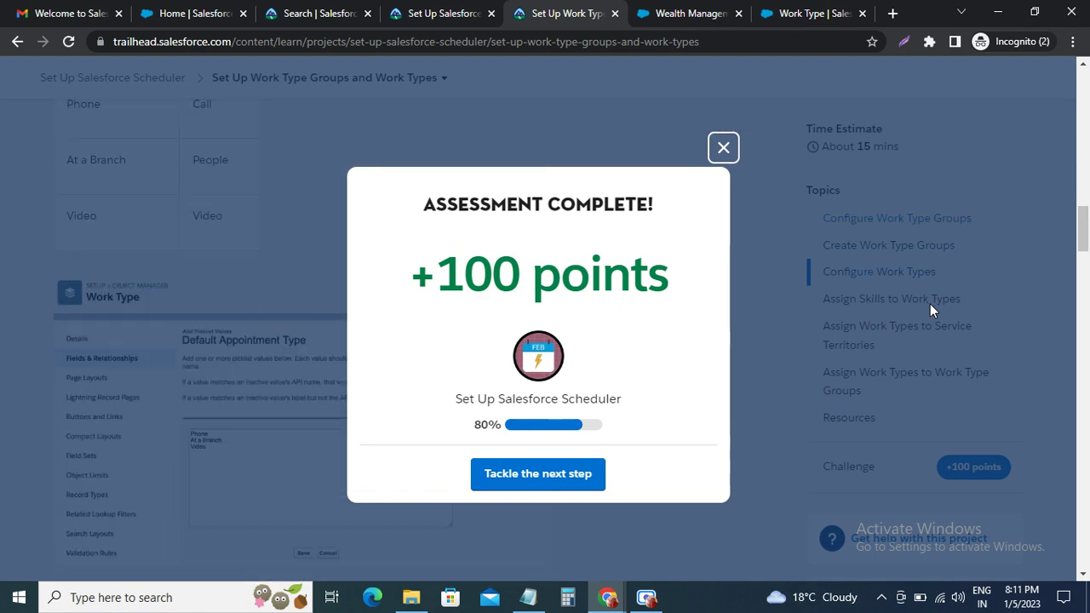
scroll(930, 304, down, 8)
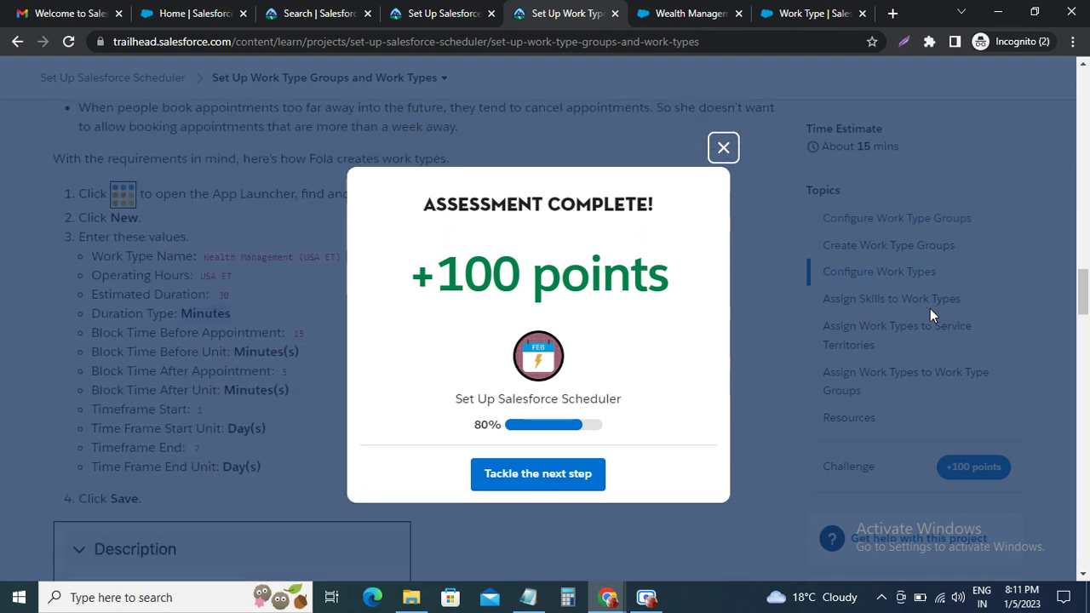
scroll(930, 308, down, 10)
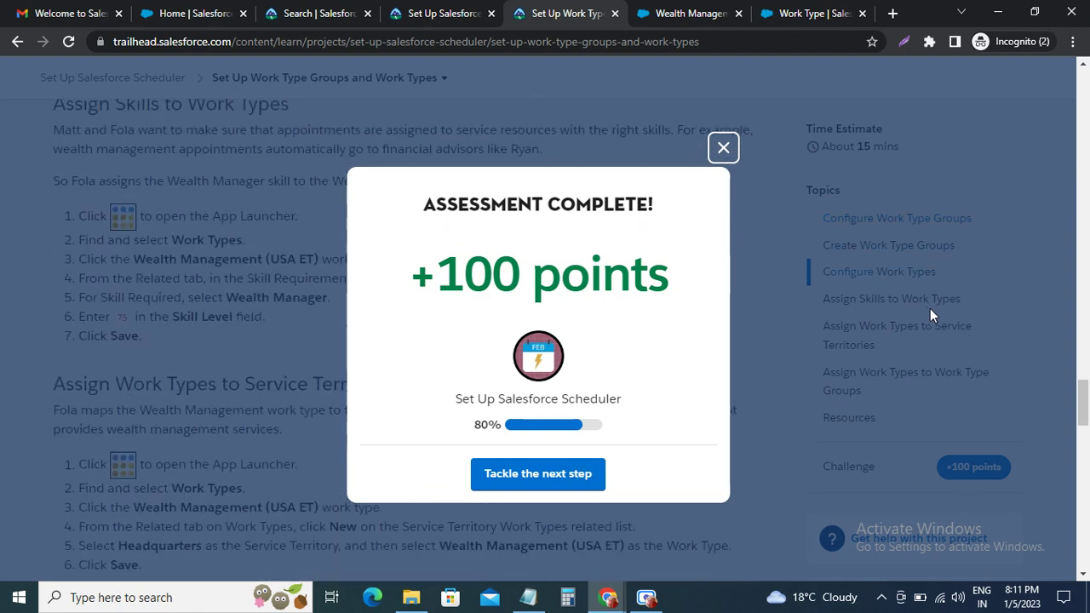
scroll(930, 308, down, 12)
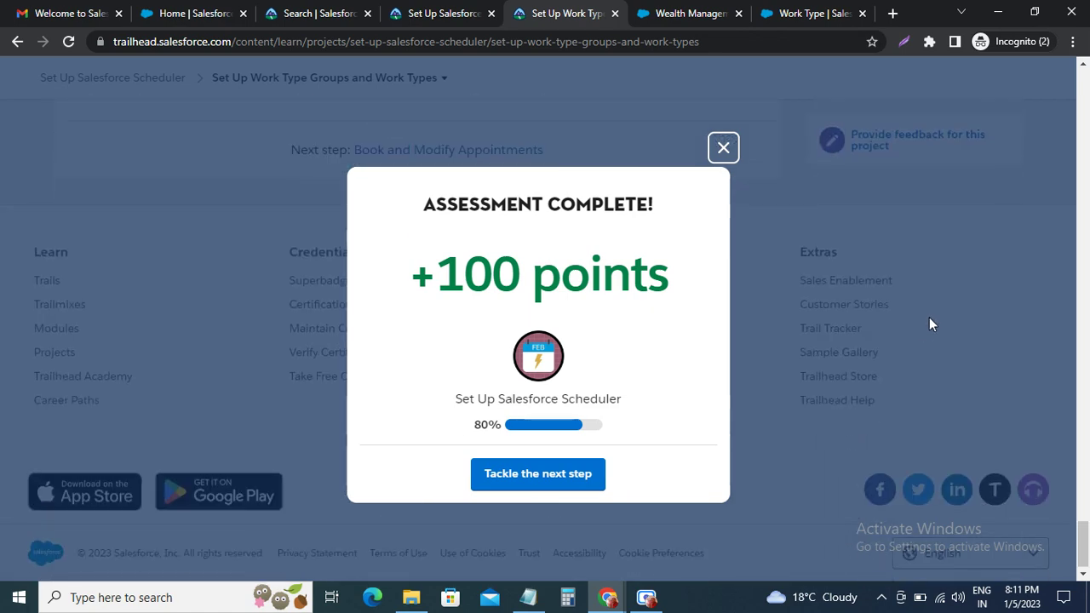